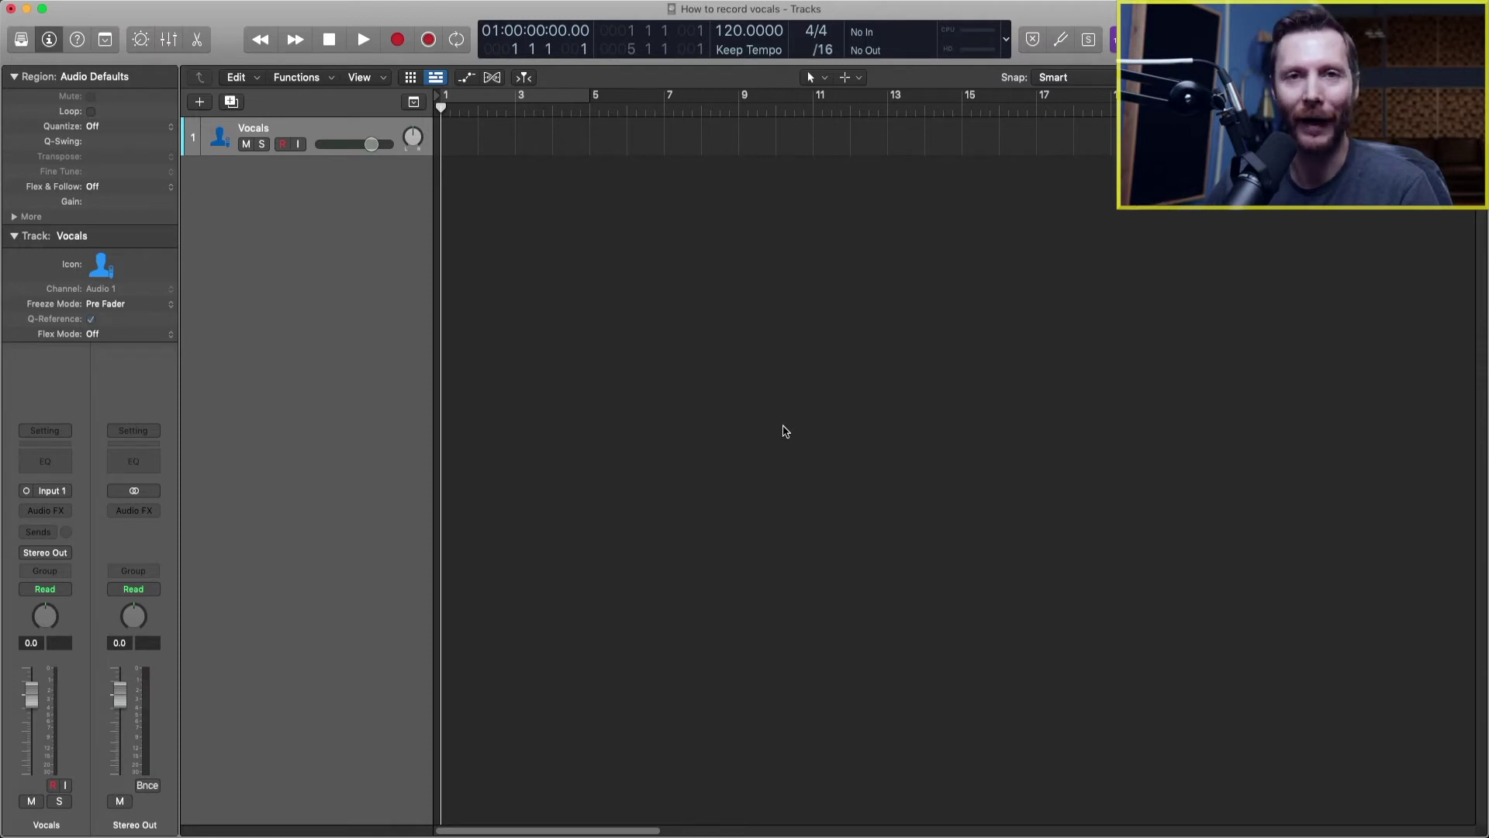
# Record-enable the Vocals track and open the general audio preferences
pyautogui.click(283, 147)
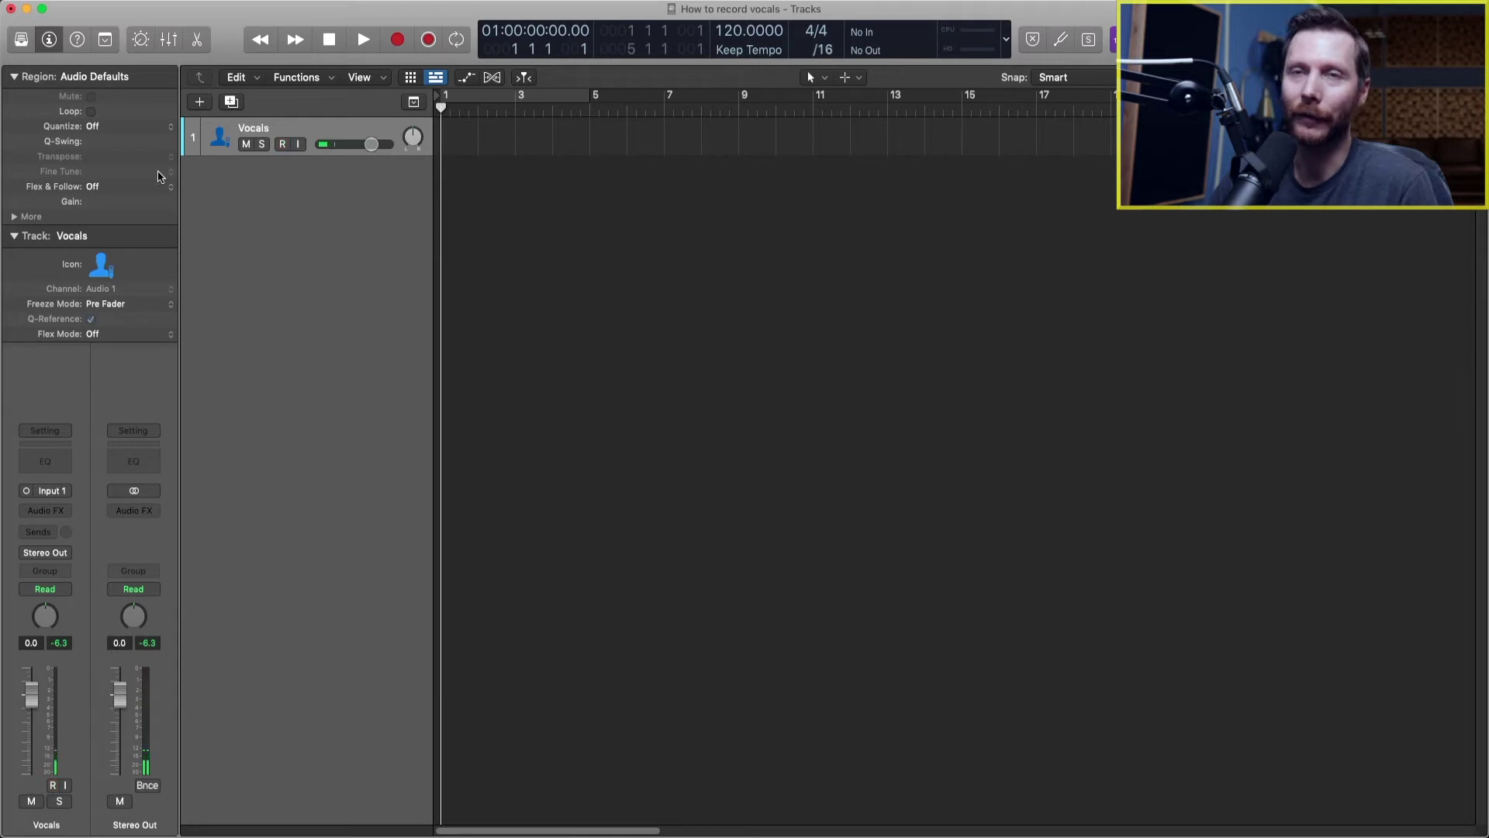
pyautogui.click(70, 1)
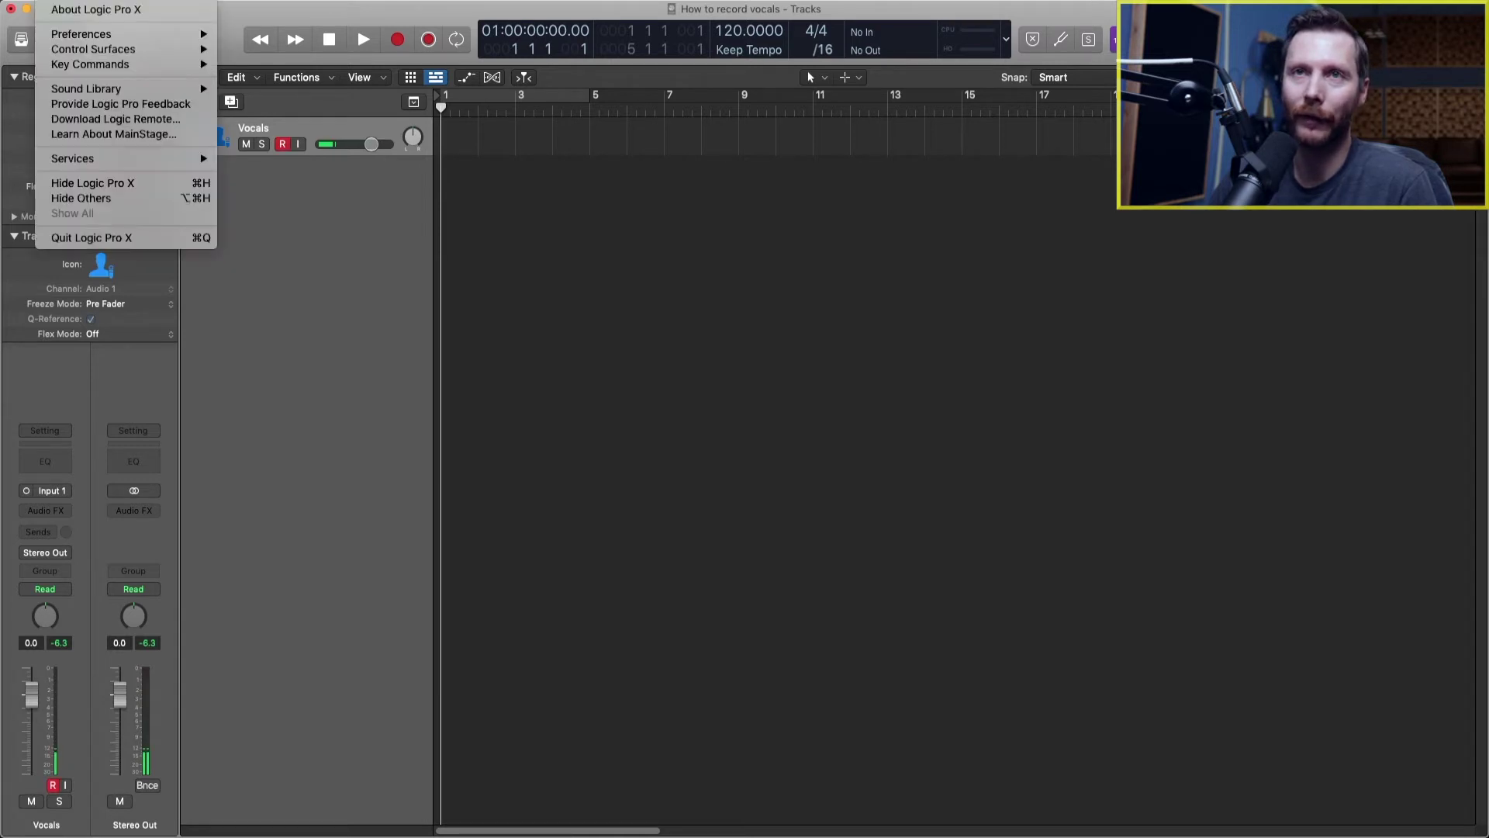
pyautogui.moveTo(78, 37)
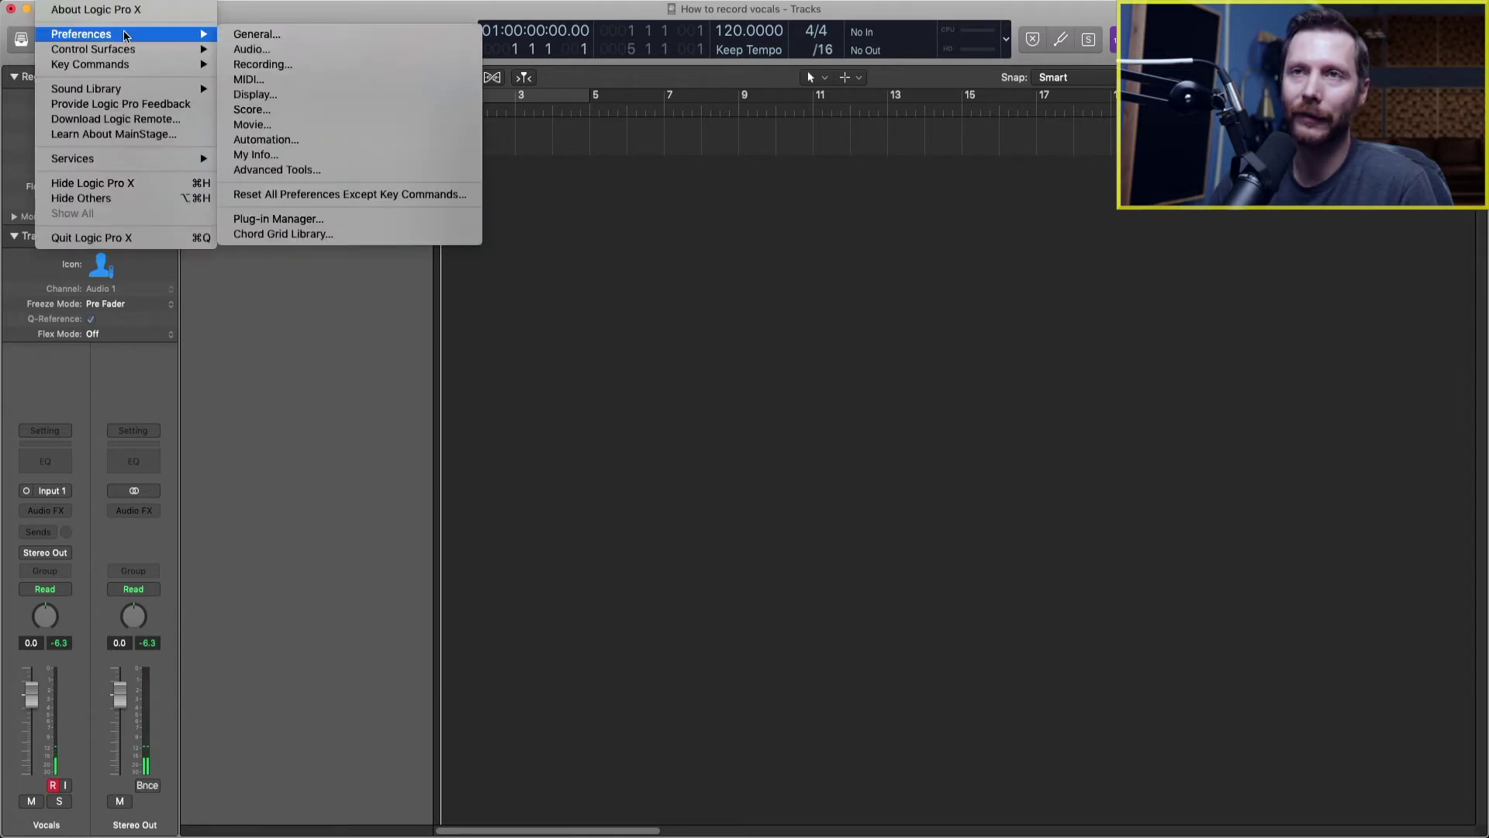
pyautogui.click(252, 49)
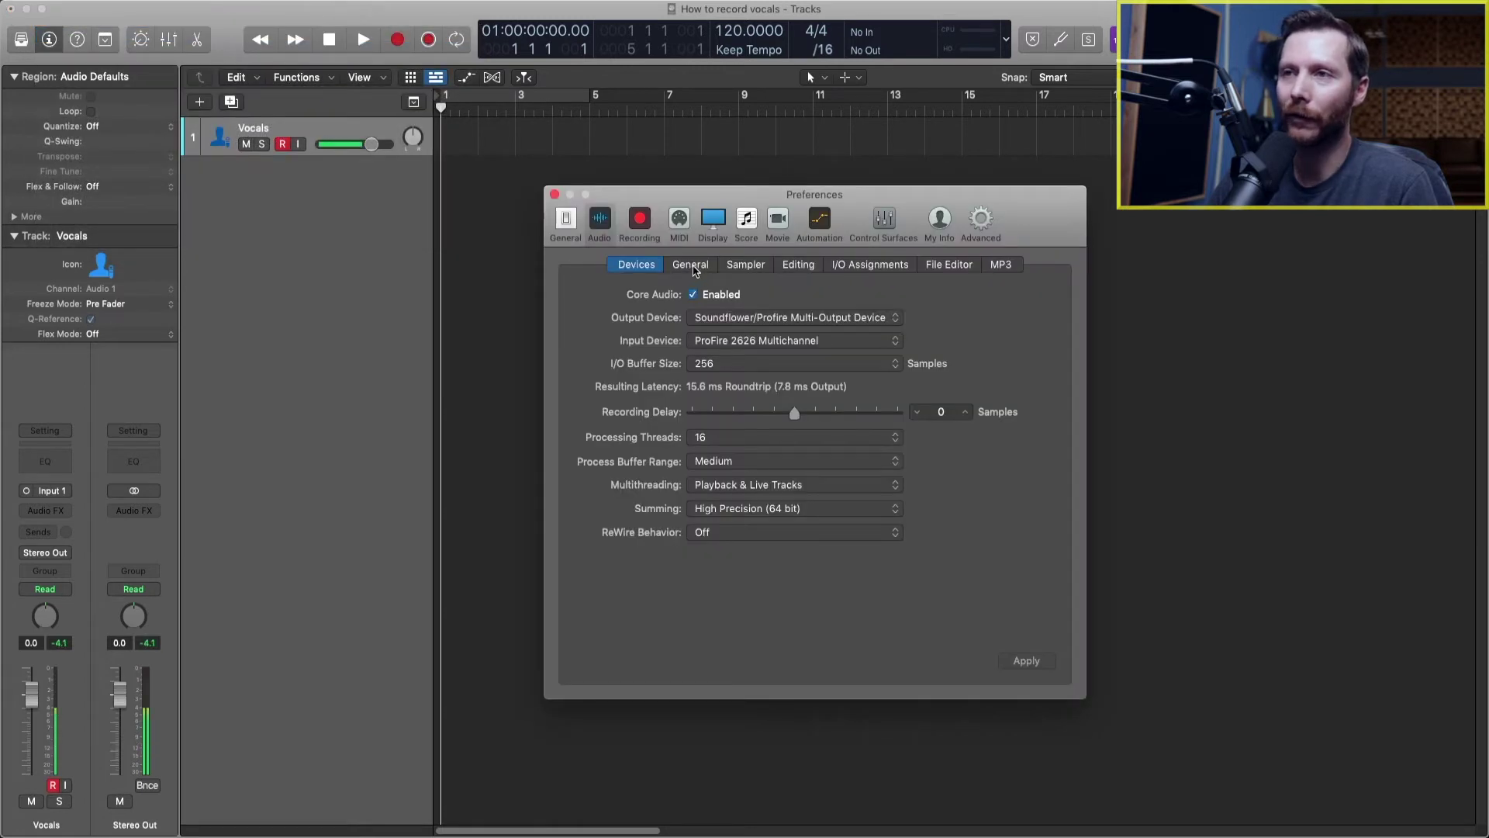
pyautogui.click(692, 266)
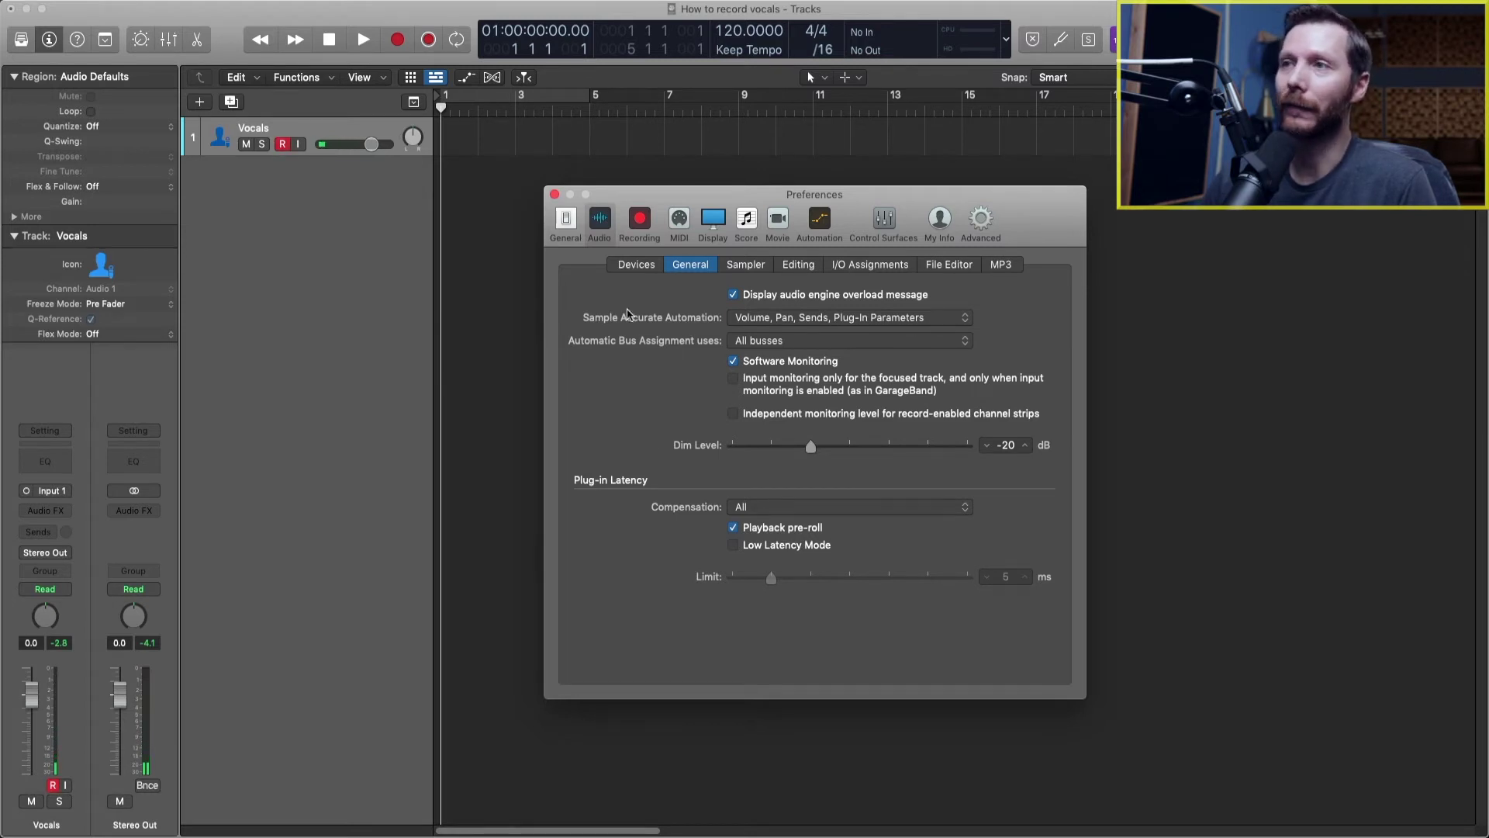
# Review the Advanced preferences, and try turning Software Monitoring off and back on in the general audio preferences
pyautogui.click(982, 221)
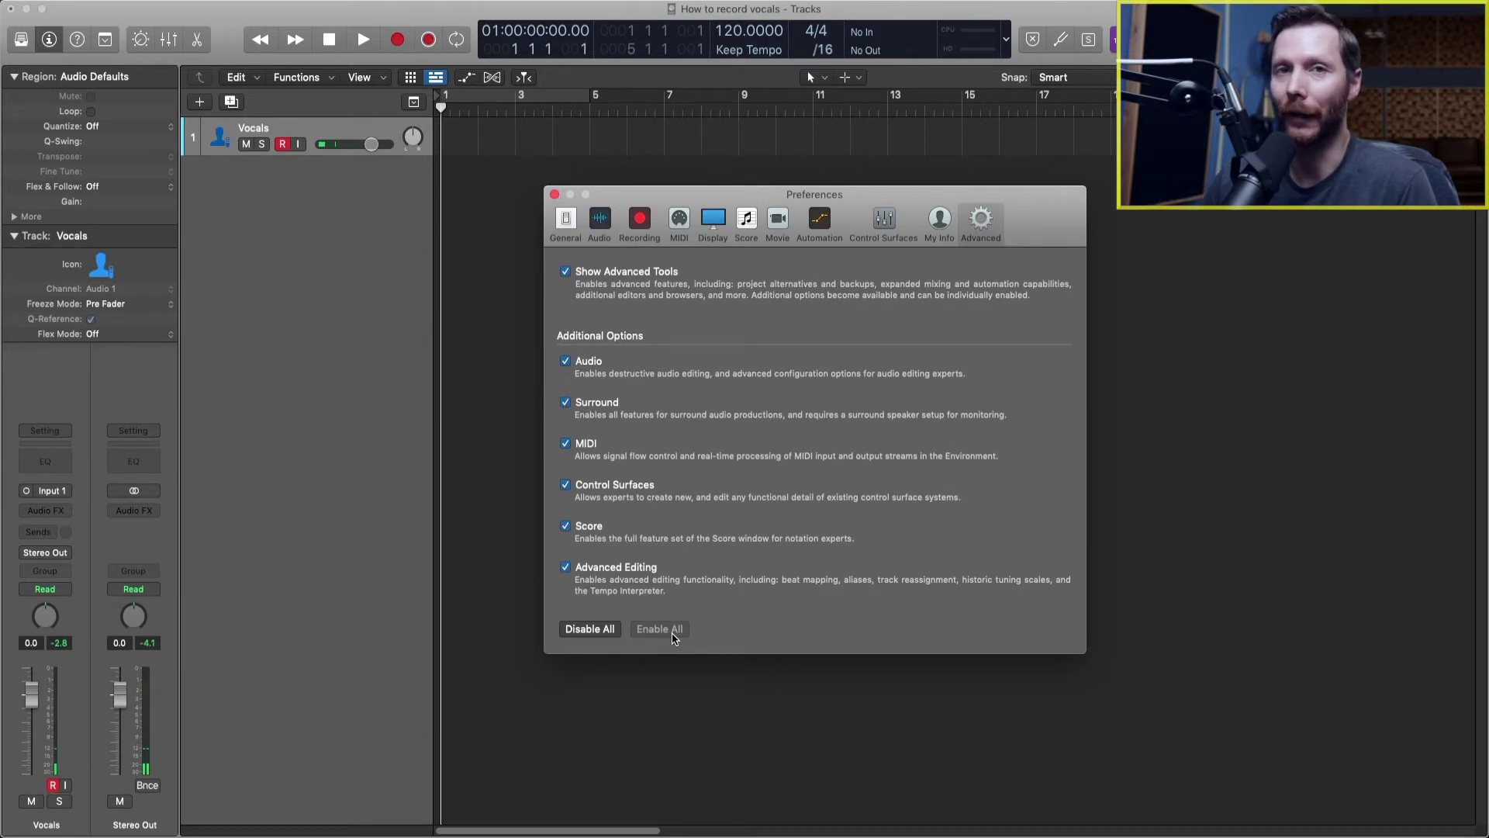
pyautogui.click(605, 220)
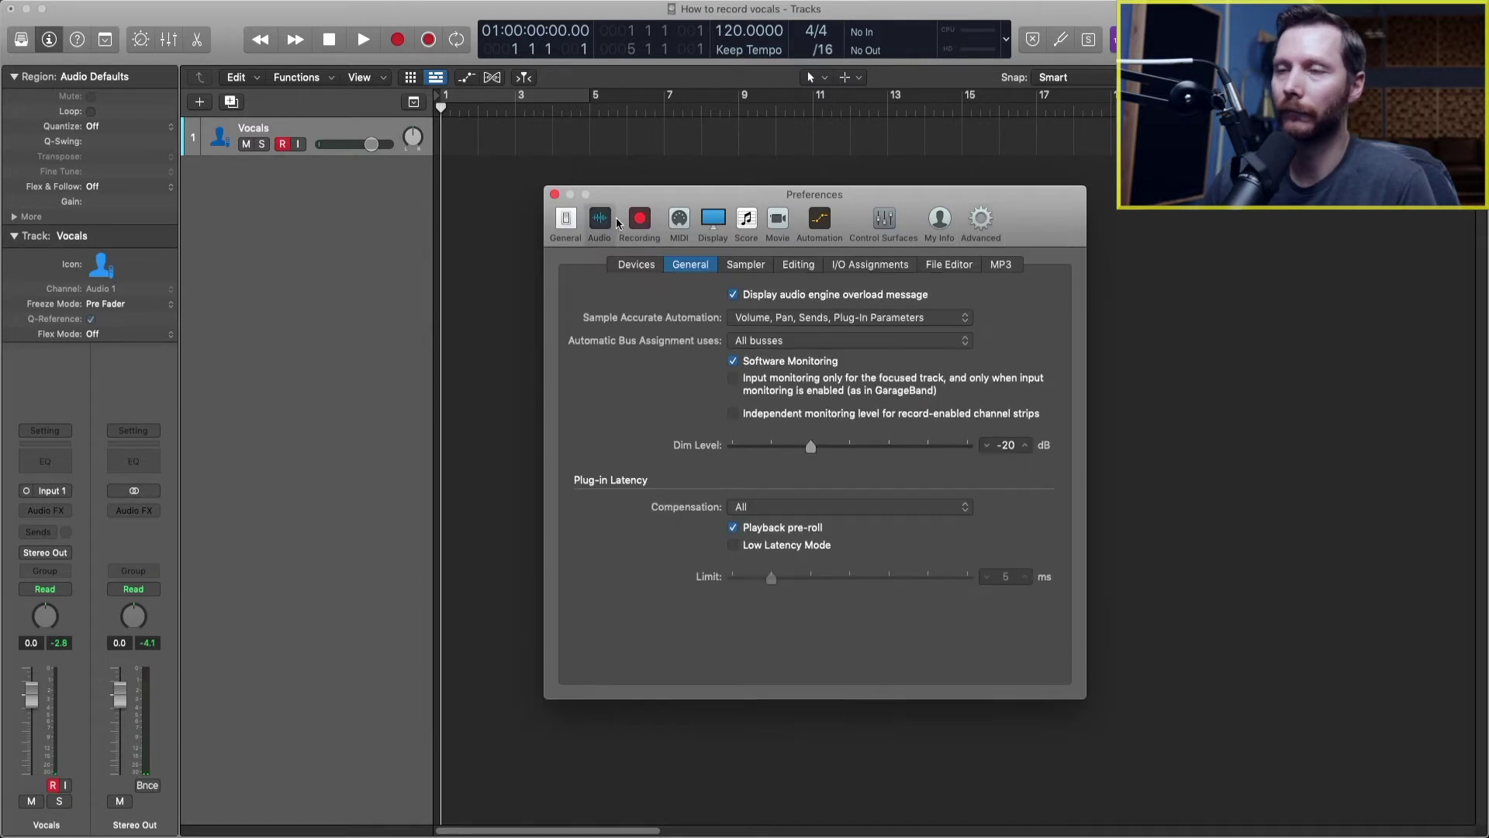
pyautogui.click(734, 362)
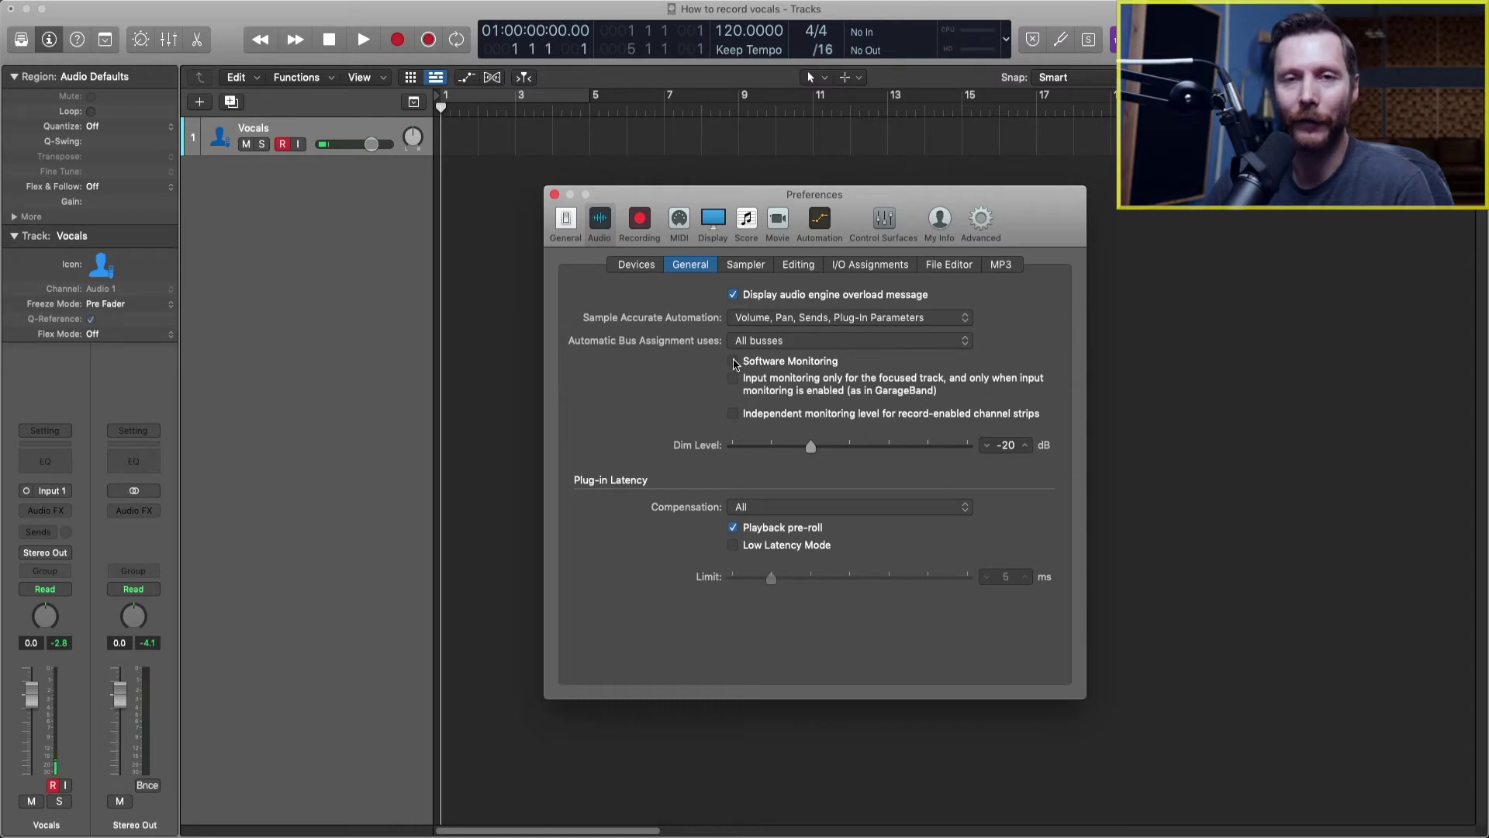
pyautogui.click(733, 362)
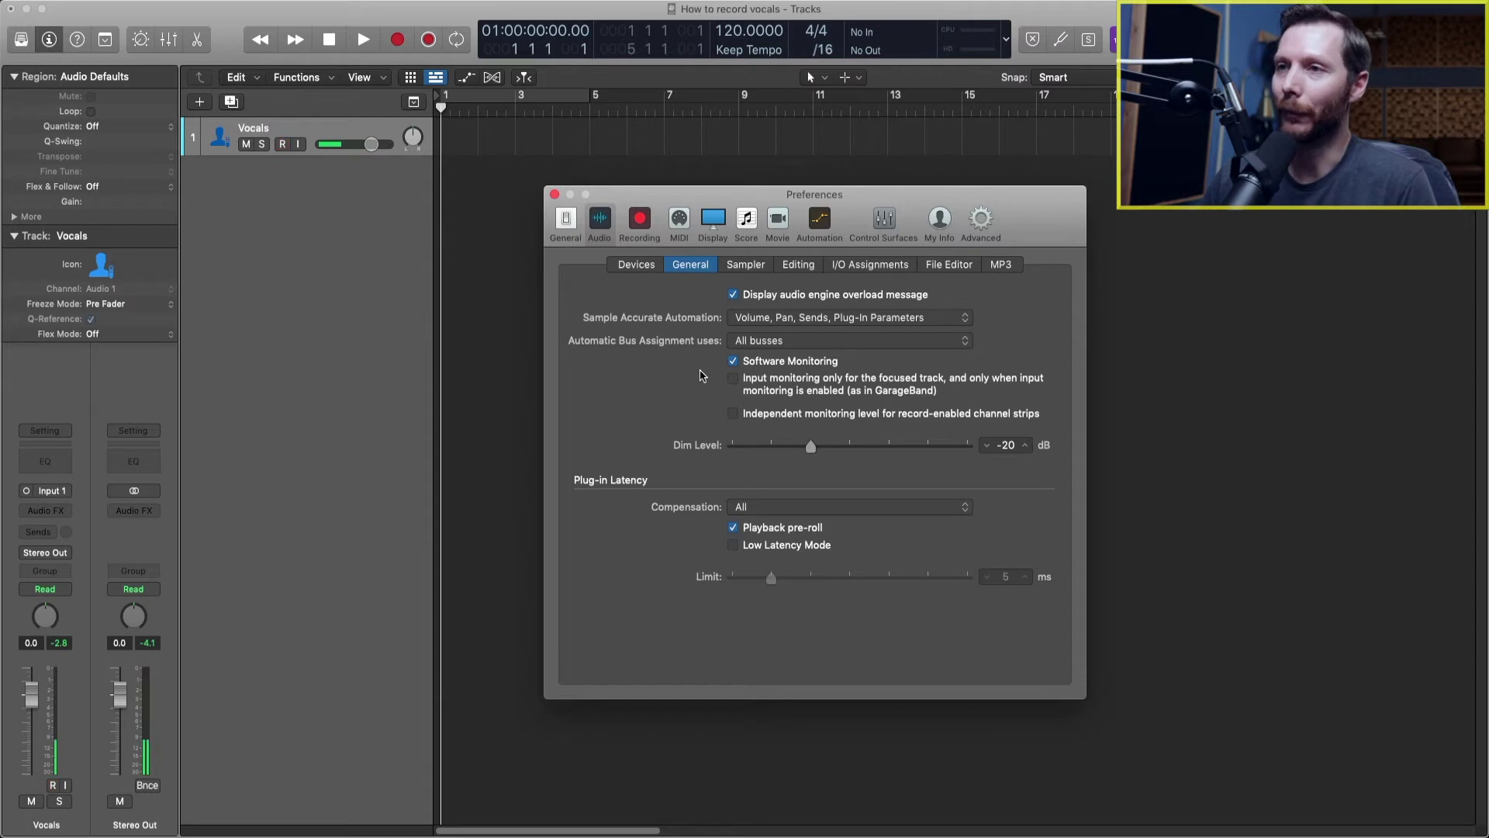
# Try limiting input monitoring to the focused track, test it by toggling input monitoring on Vocals, and disable the option again
pyautogui.click(734, 381)
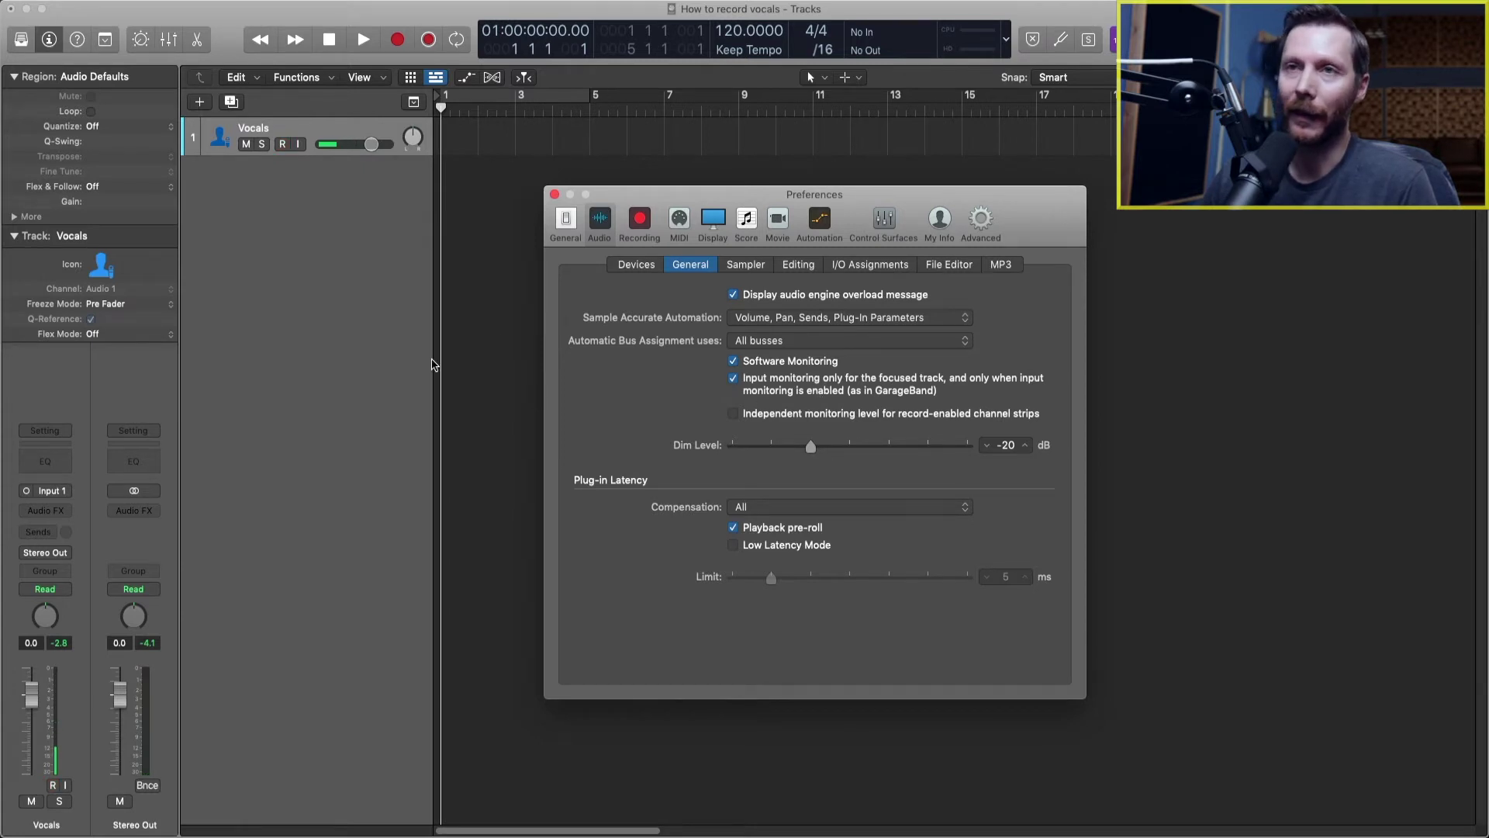
pyautogui.click(301, 146)
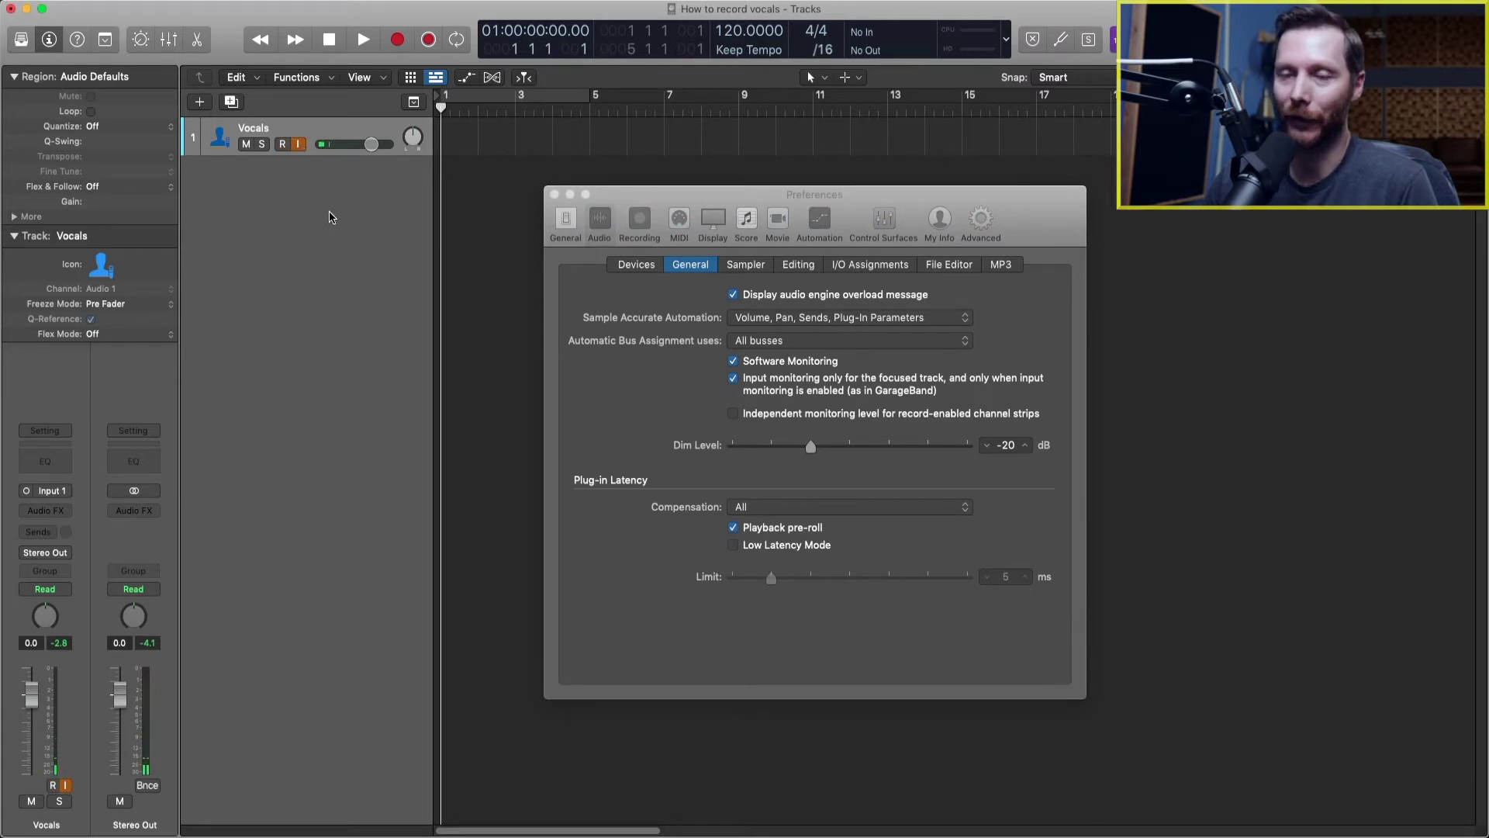
pyautogui.click(298, 145)
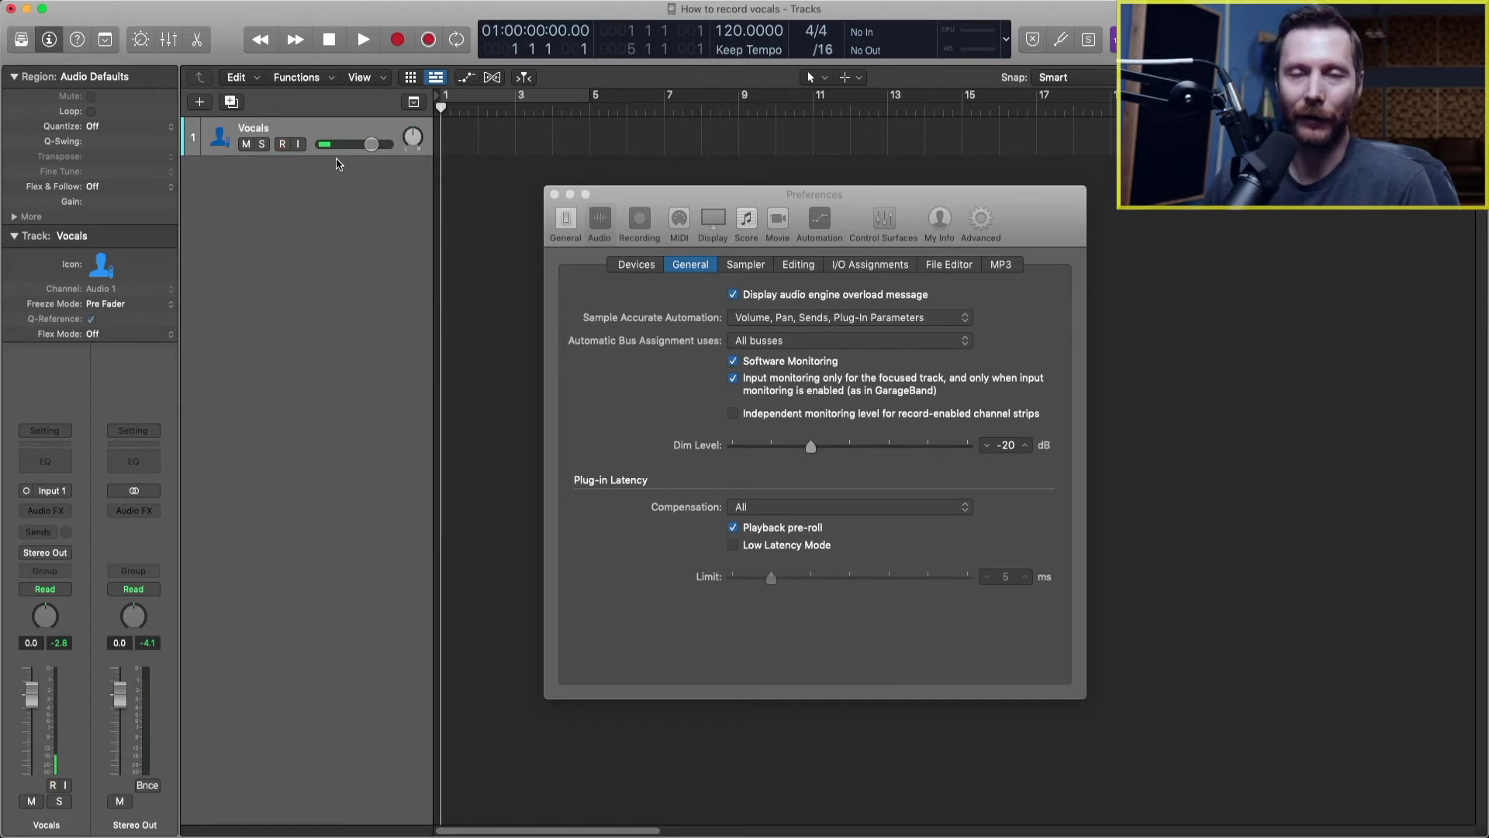
pyautogui.click(298, 145)
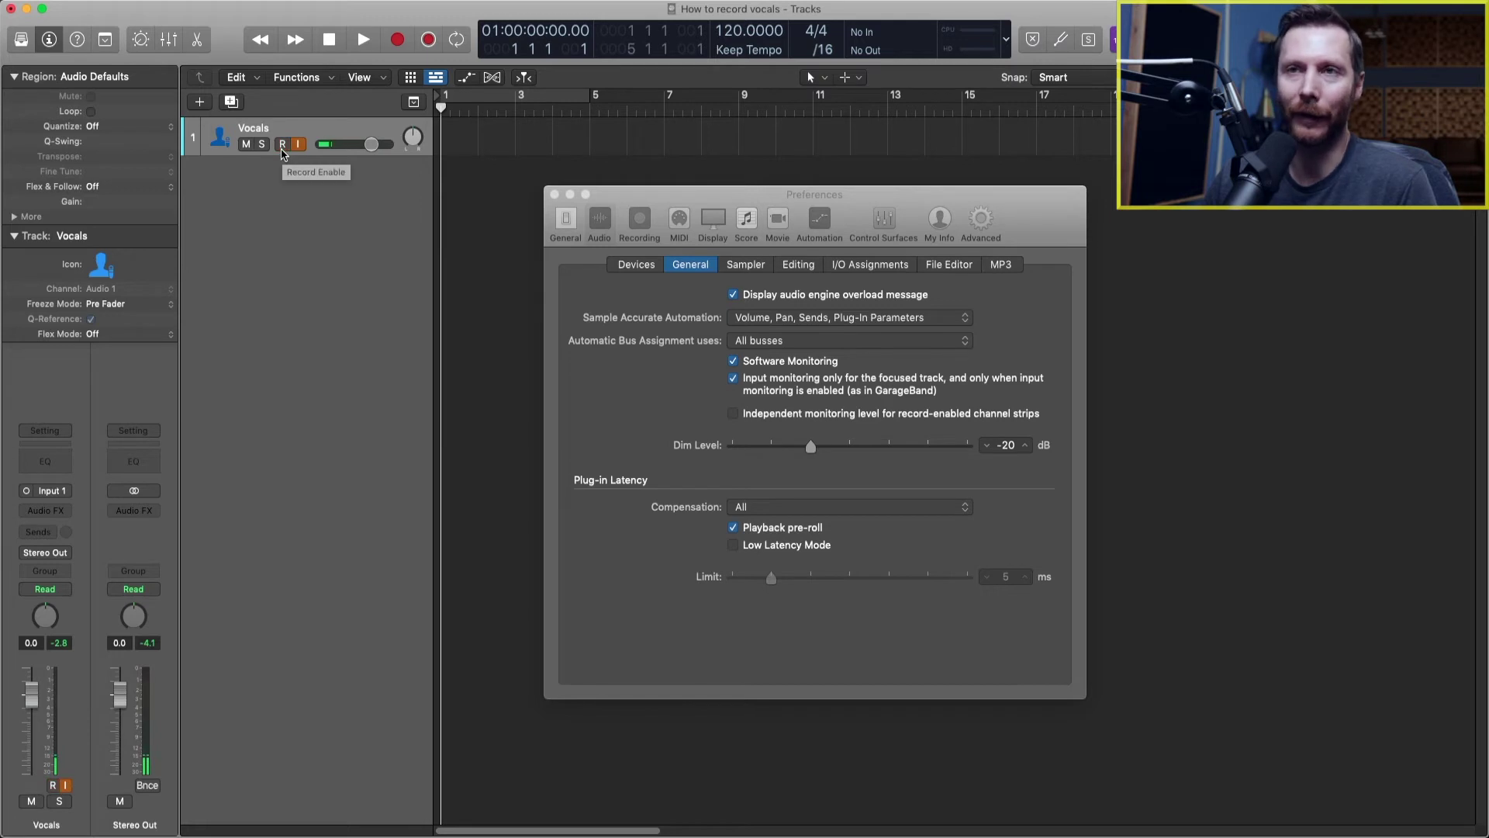
pyautogui.click(300, 151)
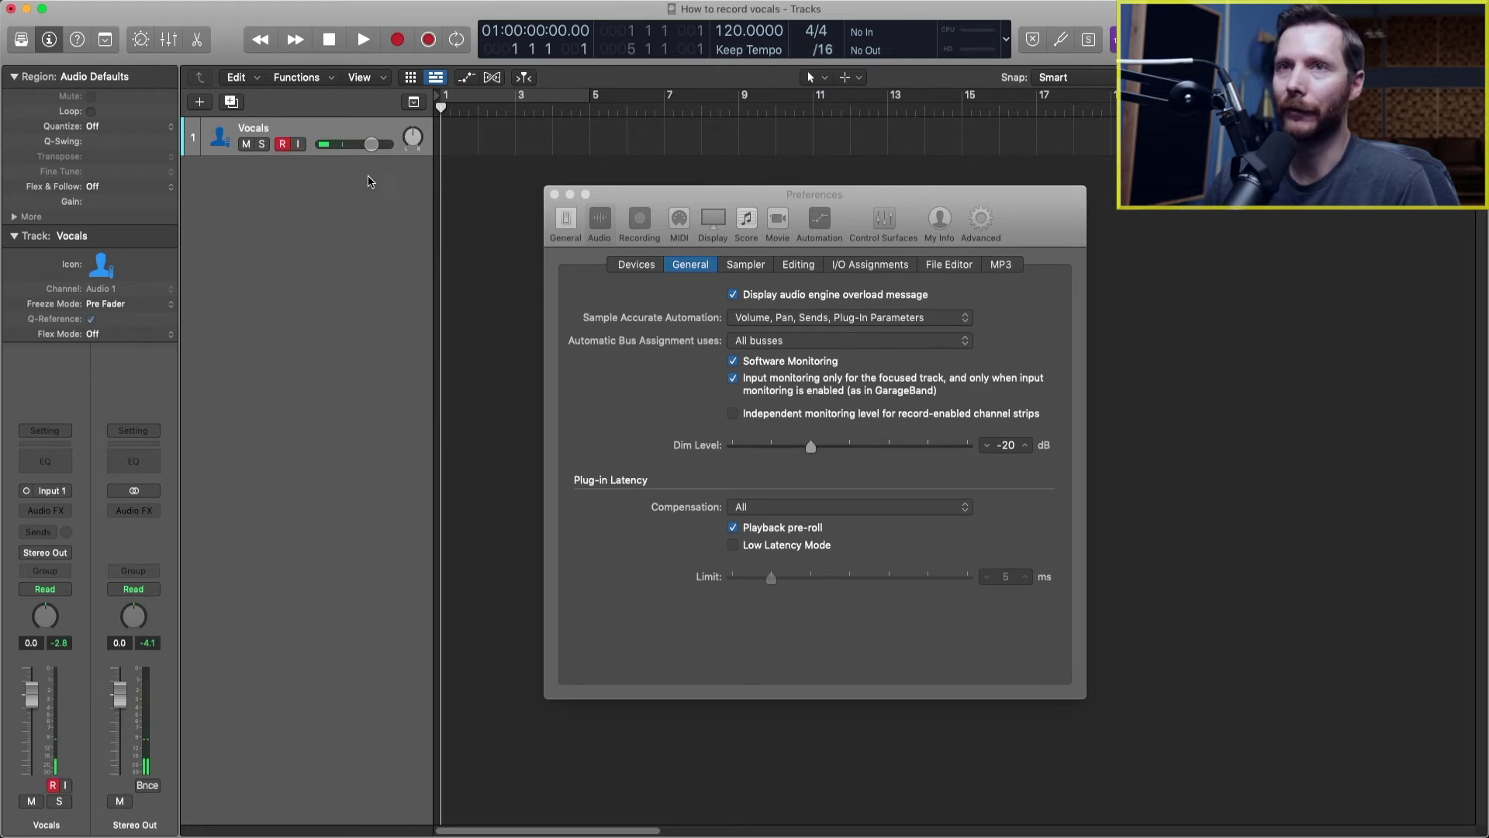
pyautogui.click(734, 379)
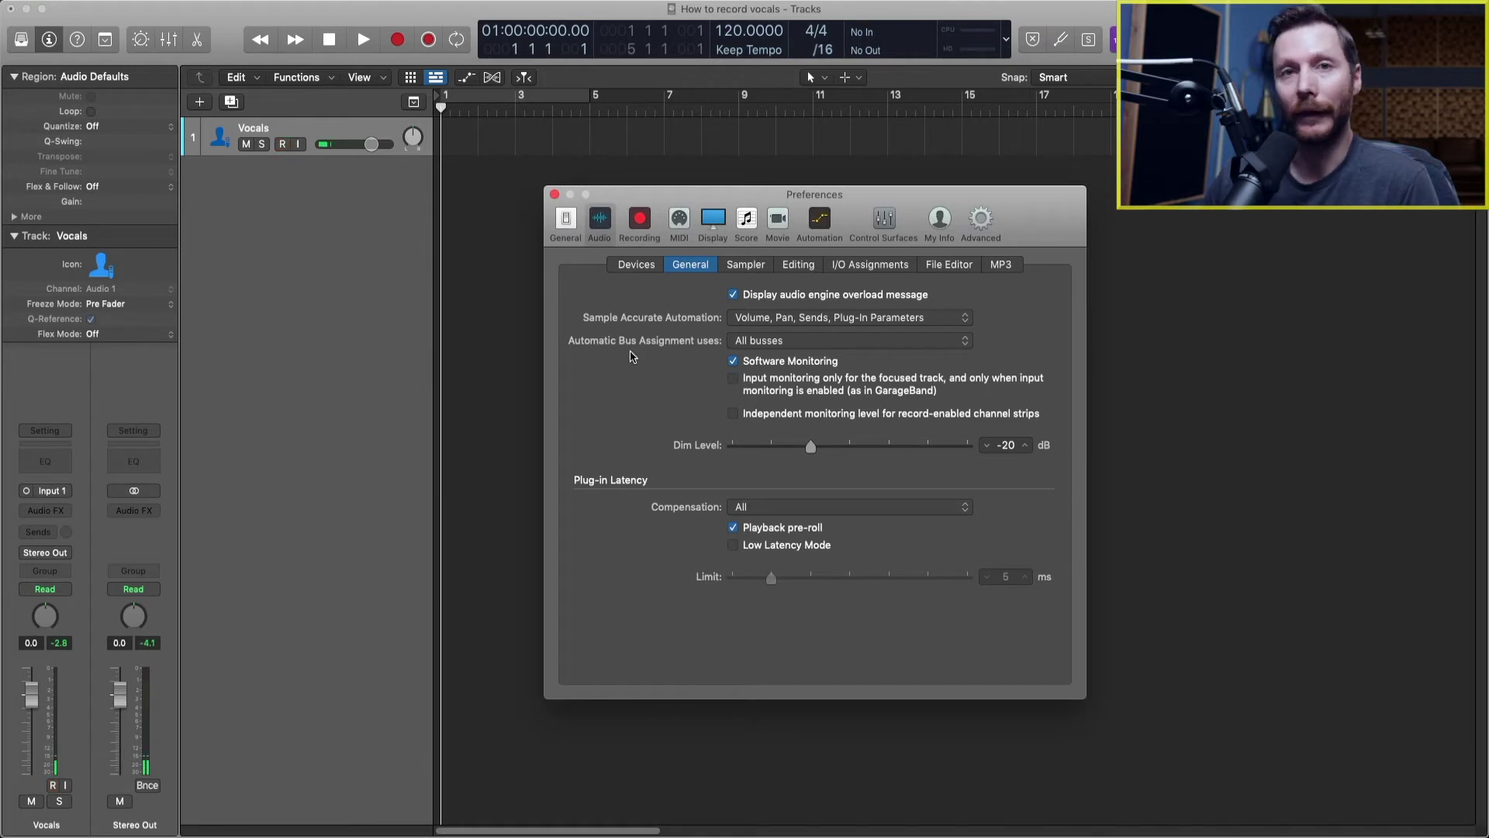
pyautogui.click(554, 194)
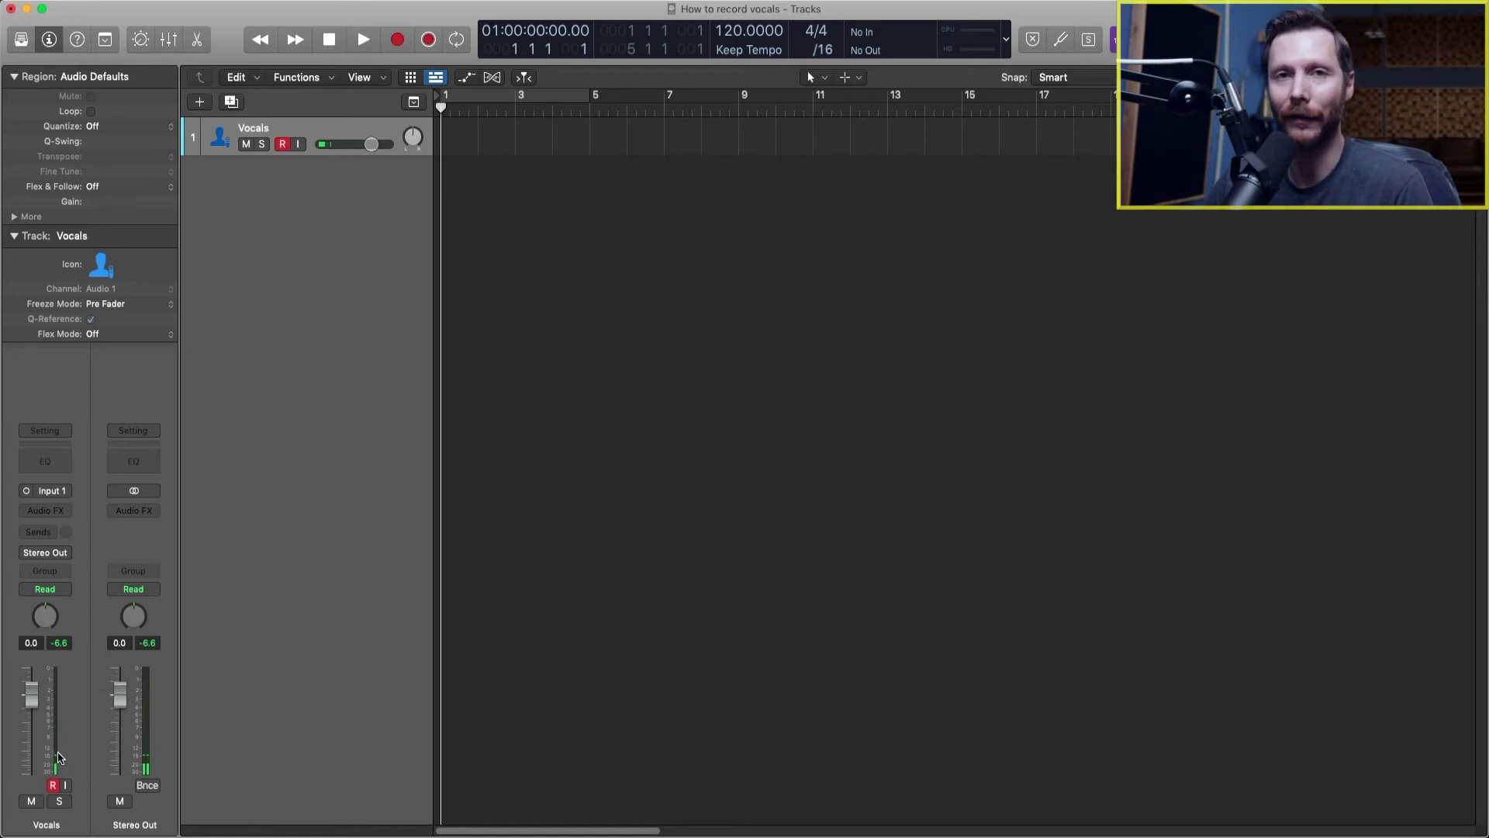
# Try the Sectional dB-linear scale for the mixer's level meters in the display preferences, and restore the Exponential scale
pyautogui.click(94, 3)
pyautogui.moveTo(100, 37)
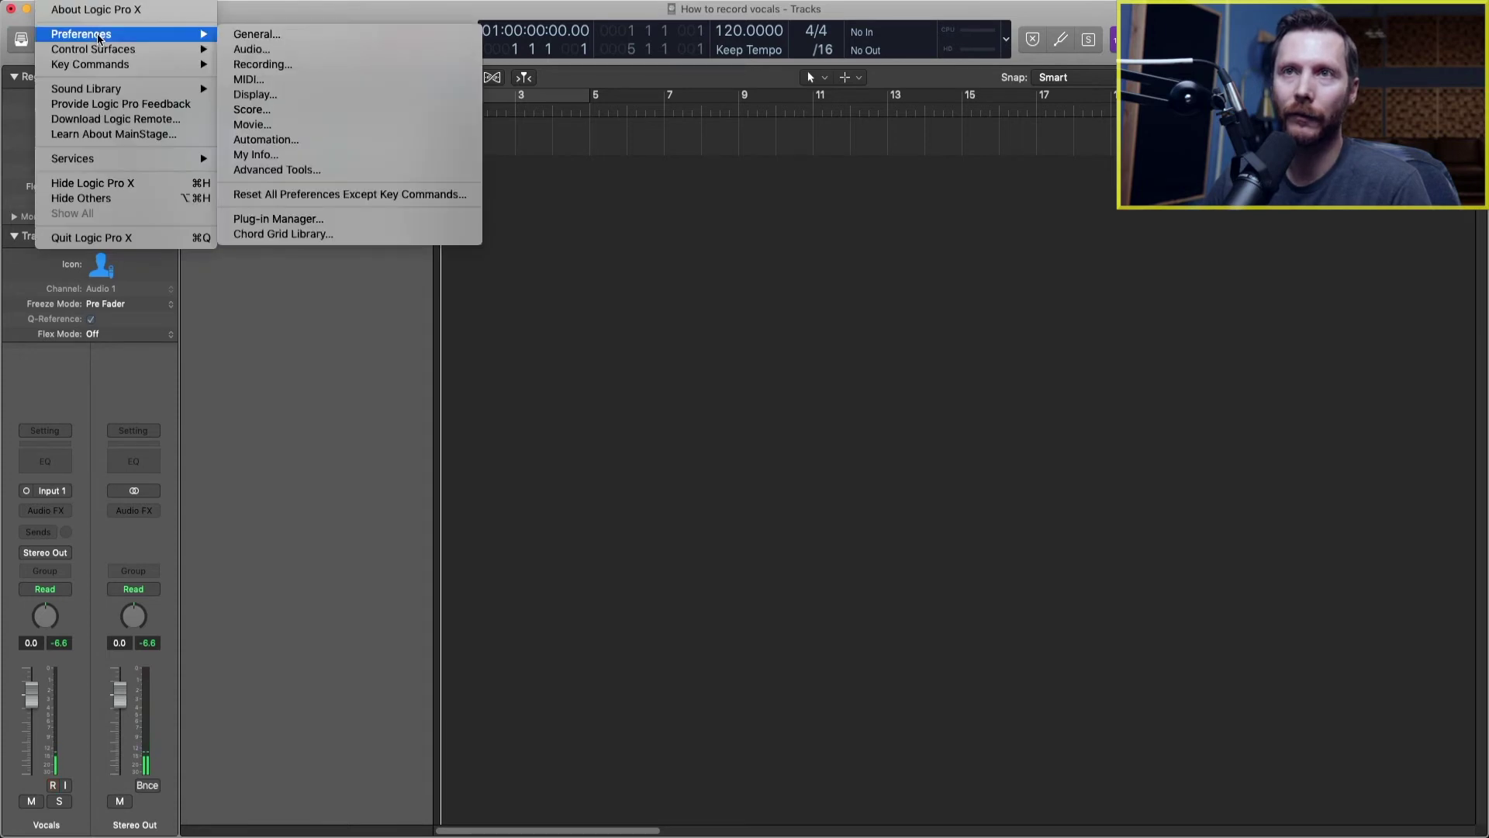
pyautogui.click(256, 94)
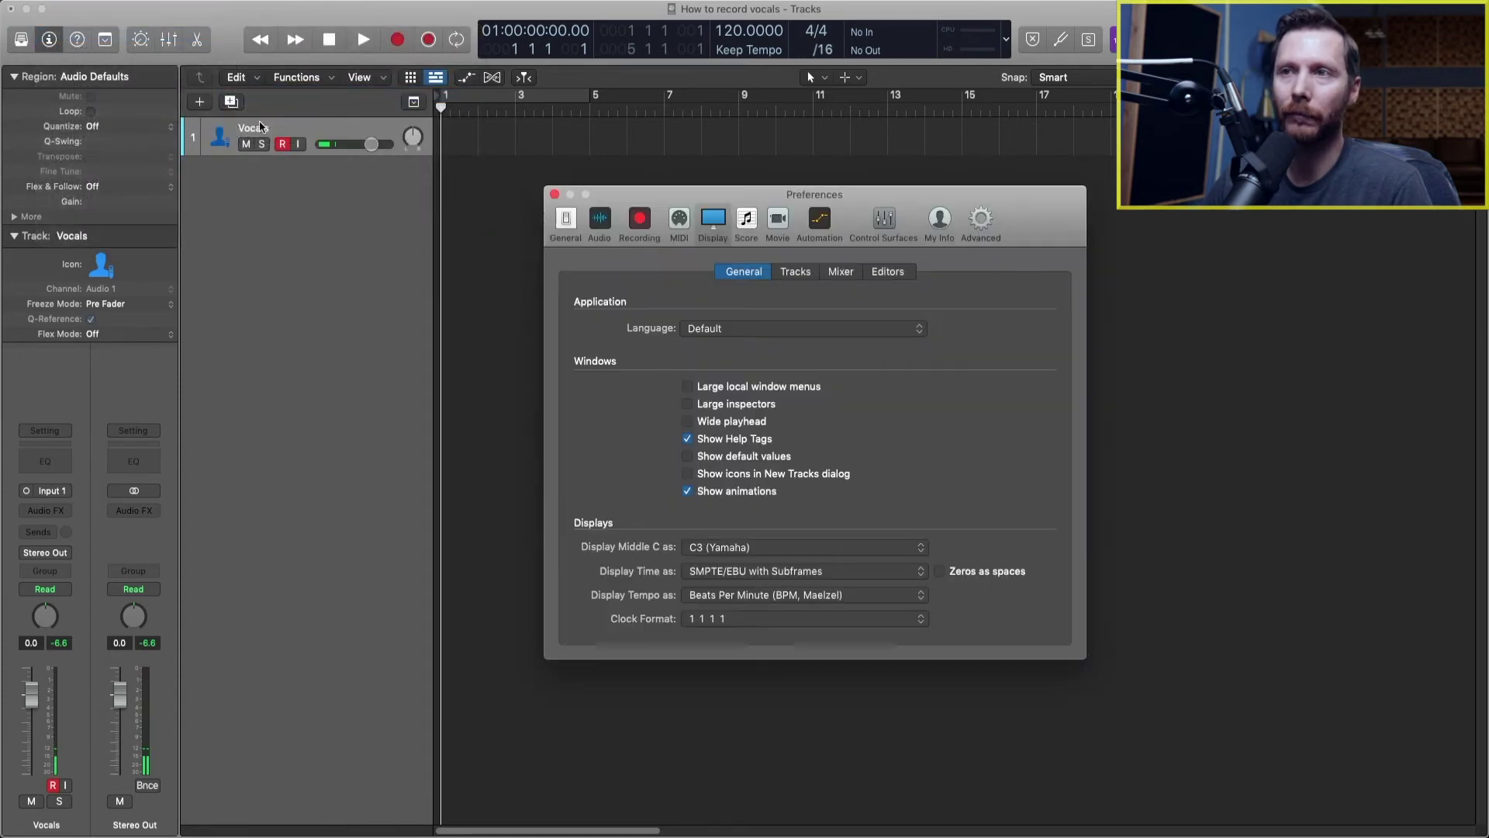
pyautogui.click(842, 273)
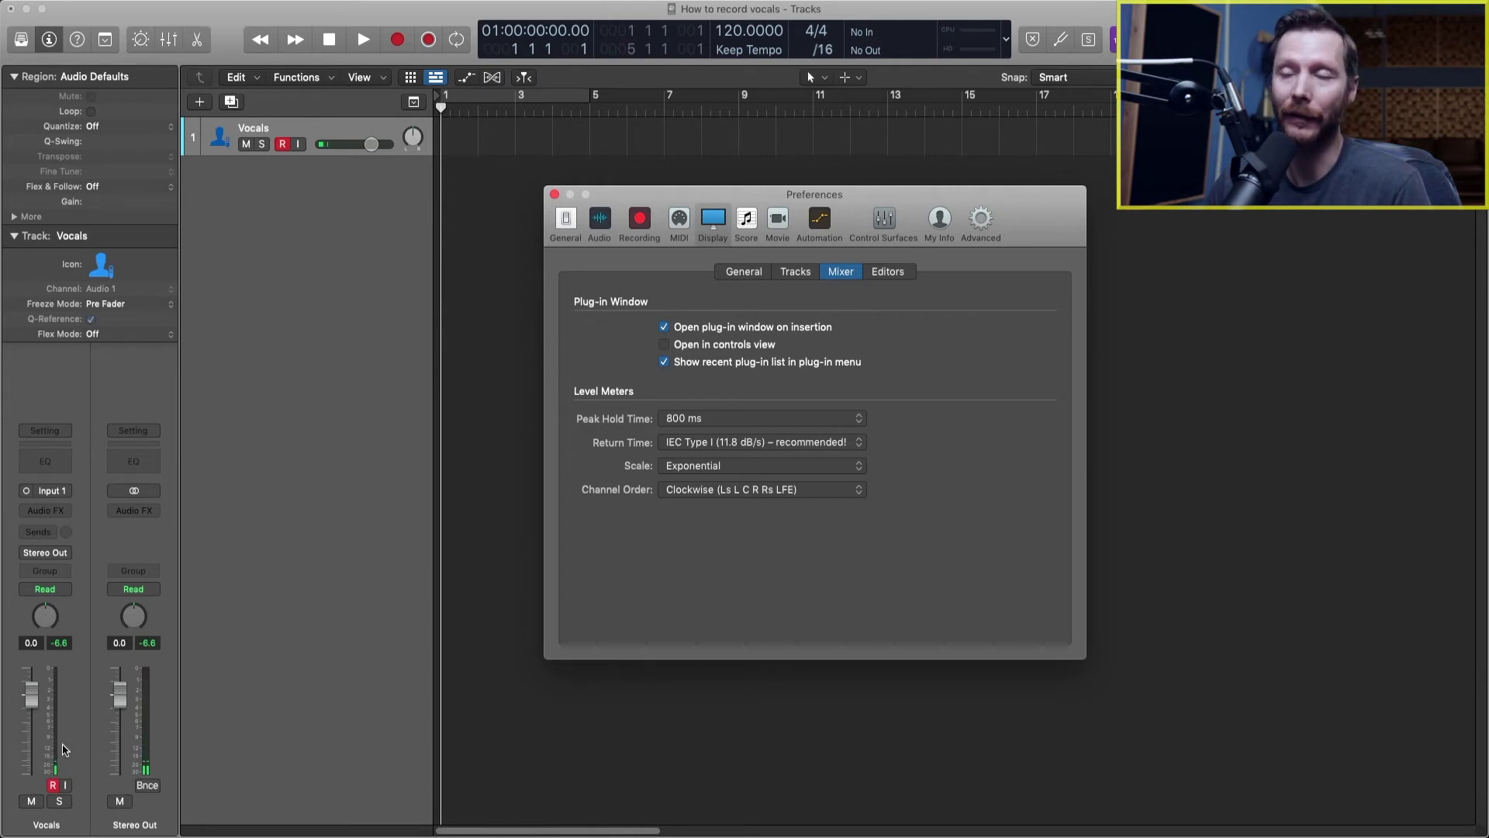
pyautogui.click(711, 466)
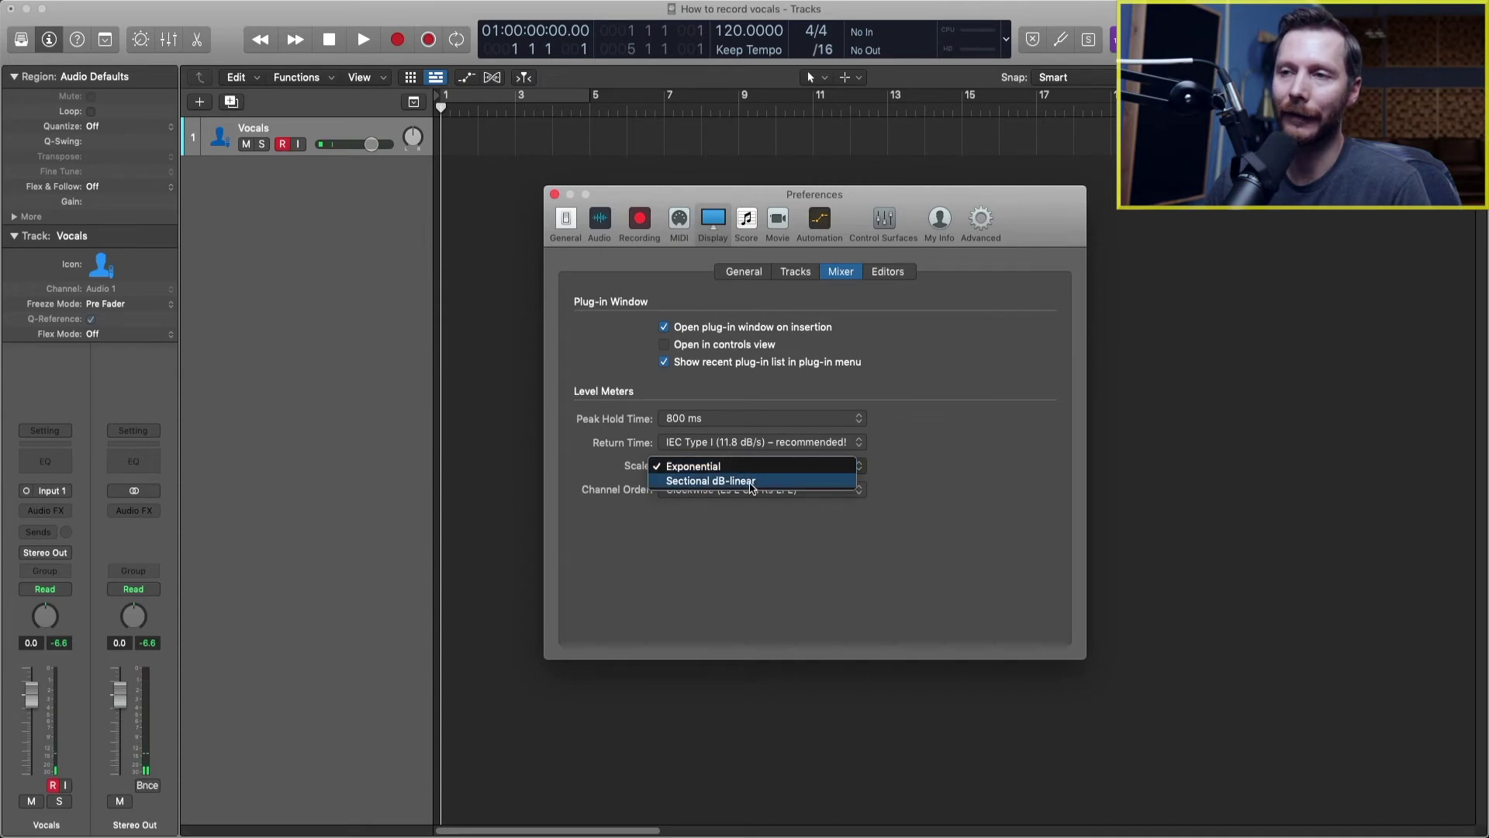
pyautogui.click(670, 481)
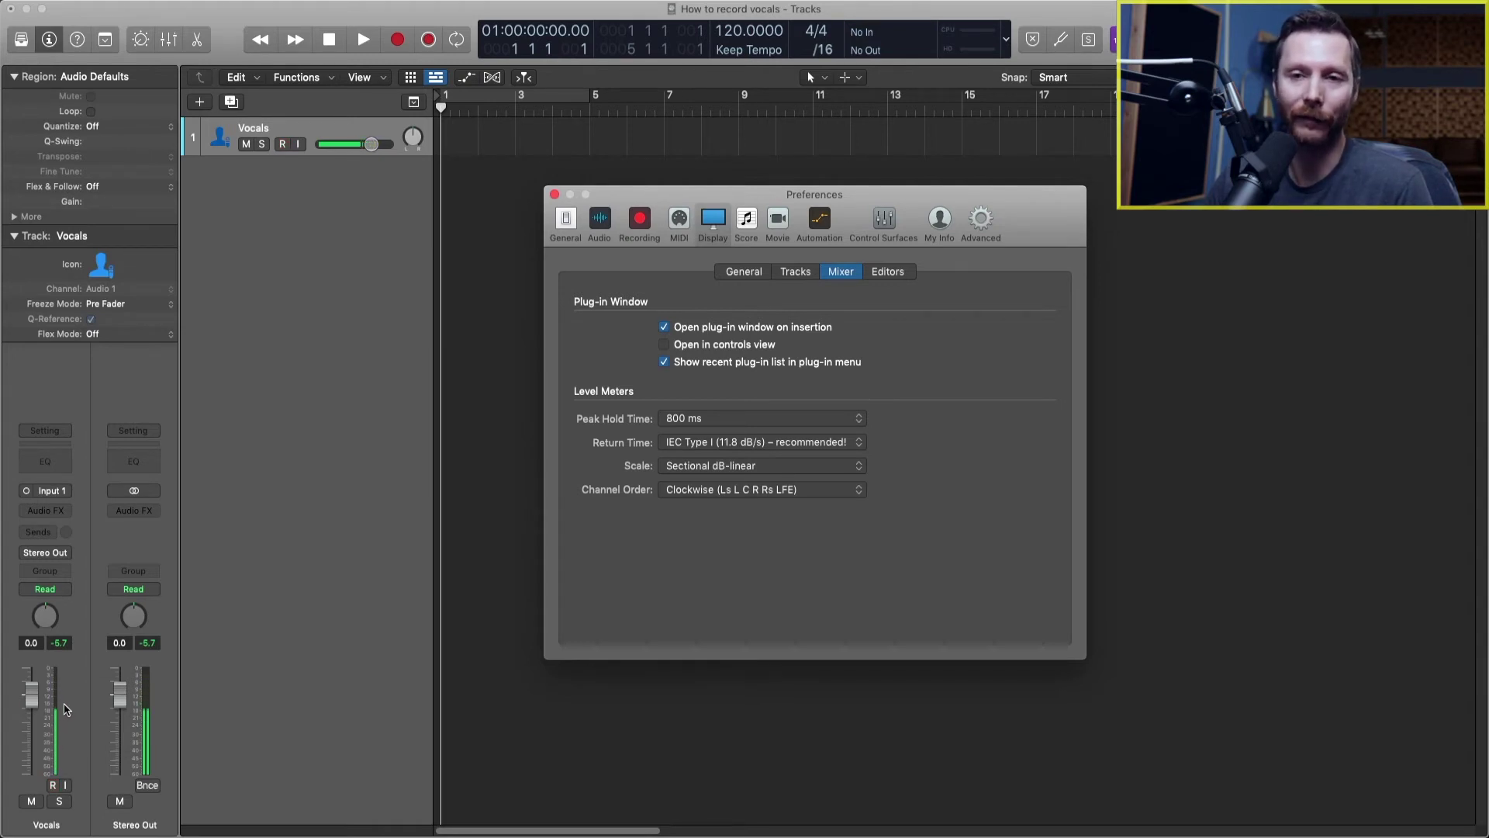
pyautogui.click(731, 467)
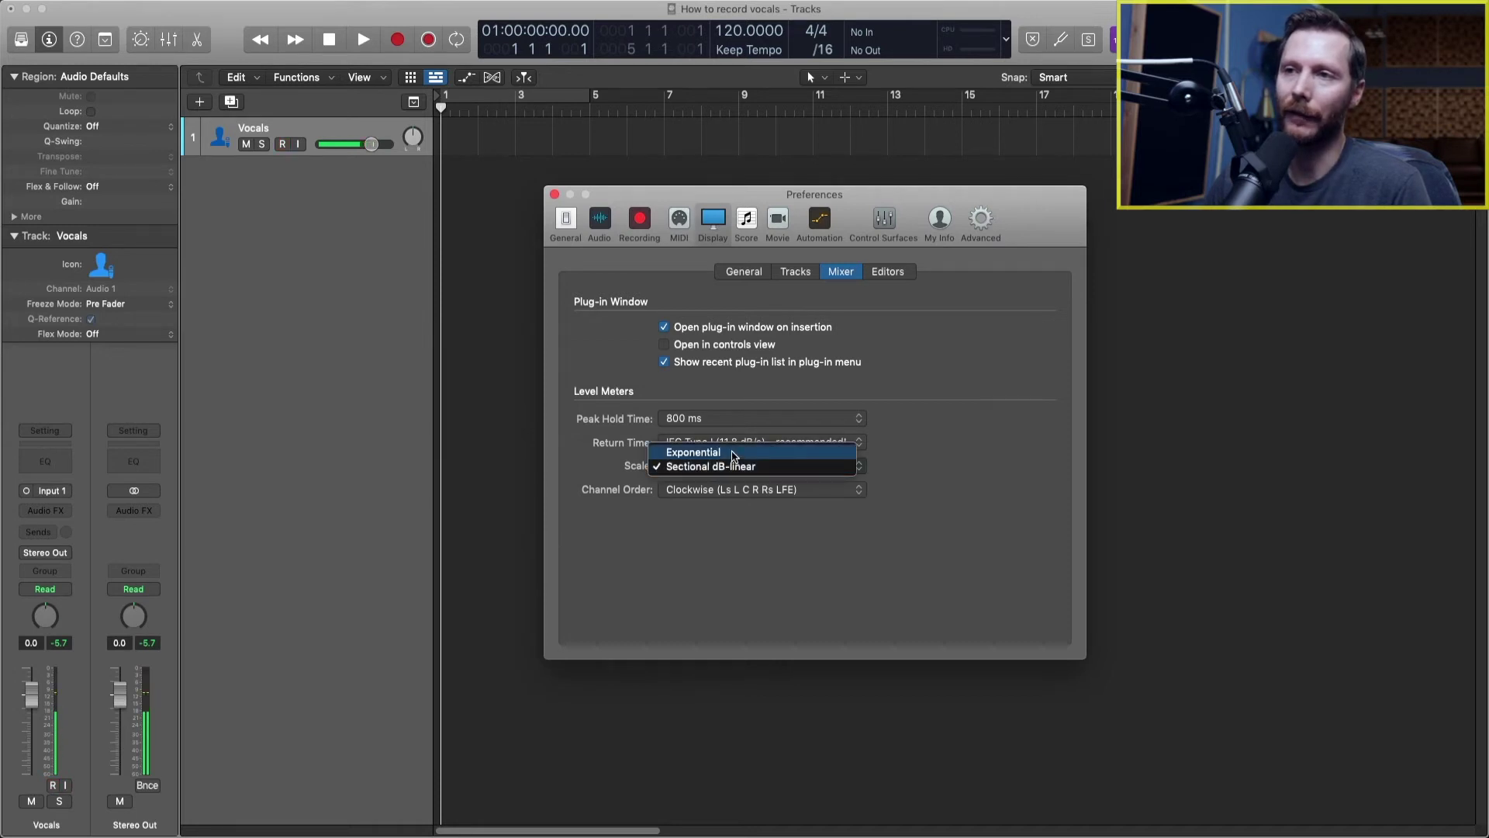
pyautogui.click(716, 453)
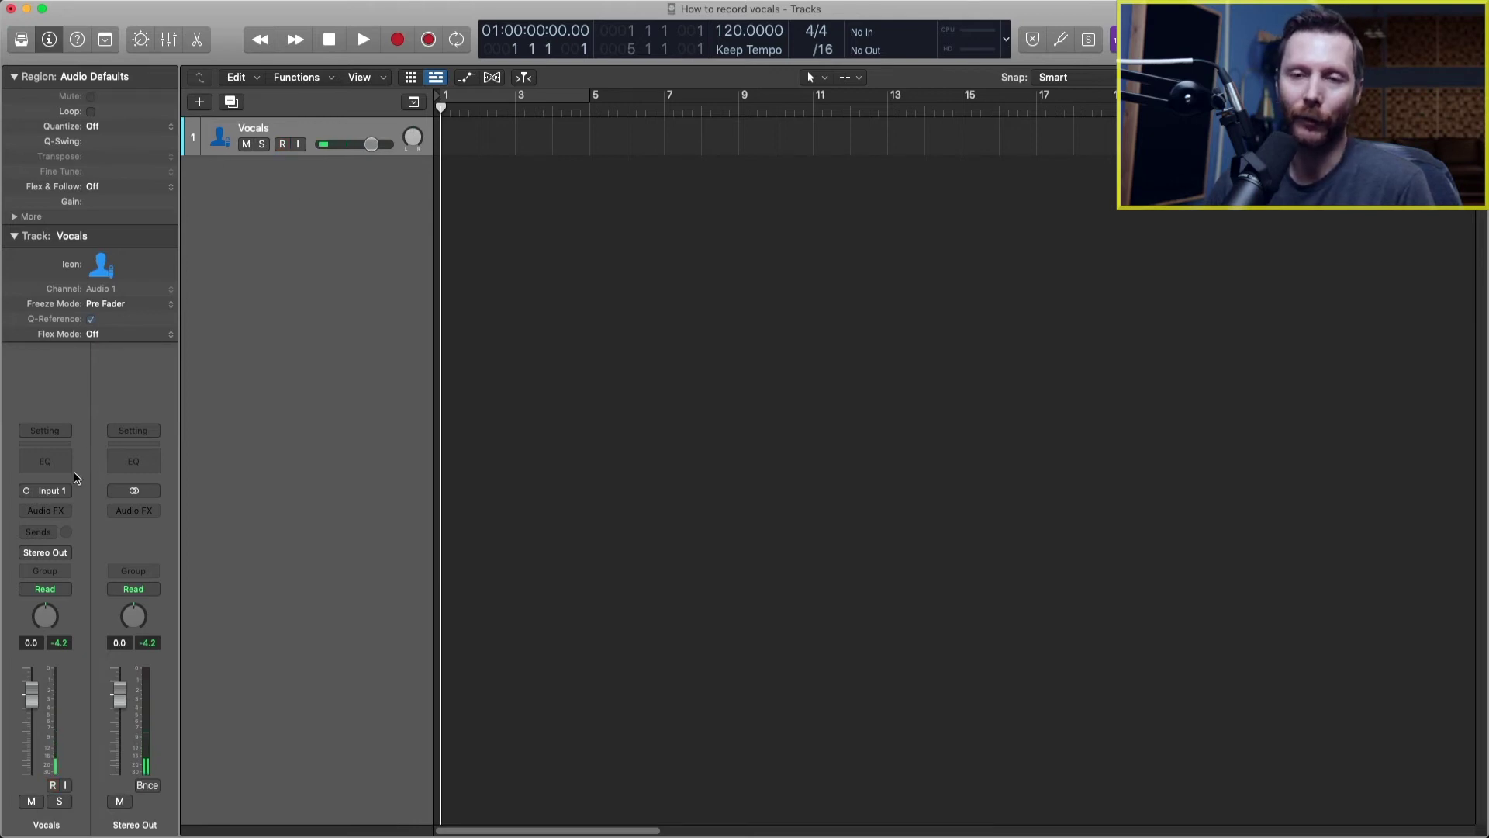
# Add a Bus 1 send to the Vocals track and rename the resulting aux channel Reverb
pyautogui.click(45, 535)
pyautogui.moveTo(42, 555)
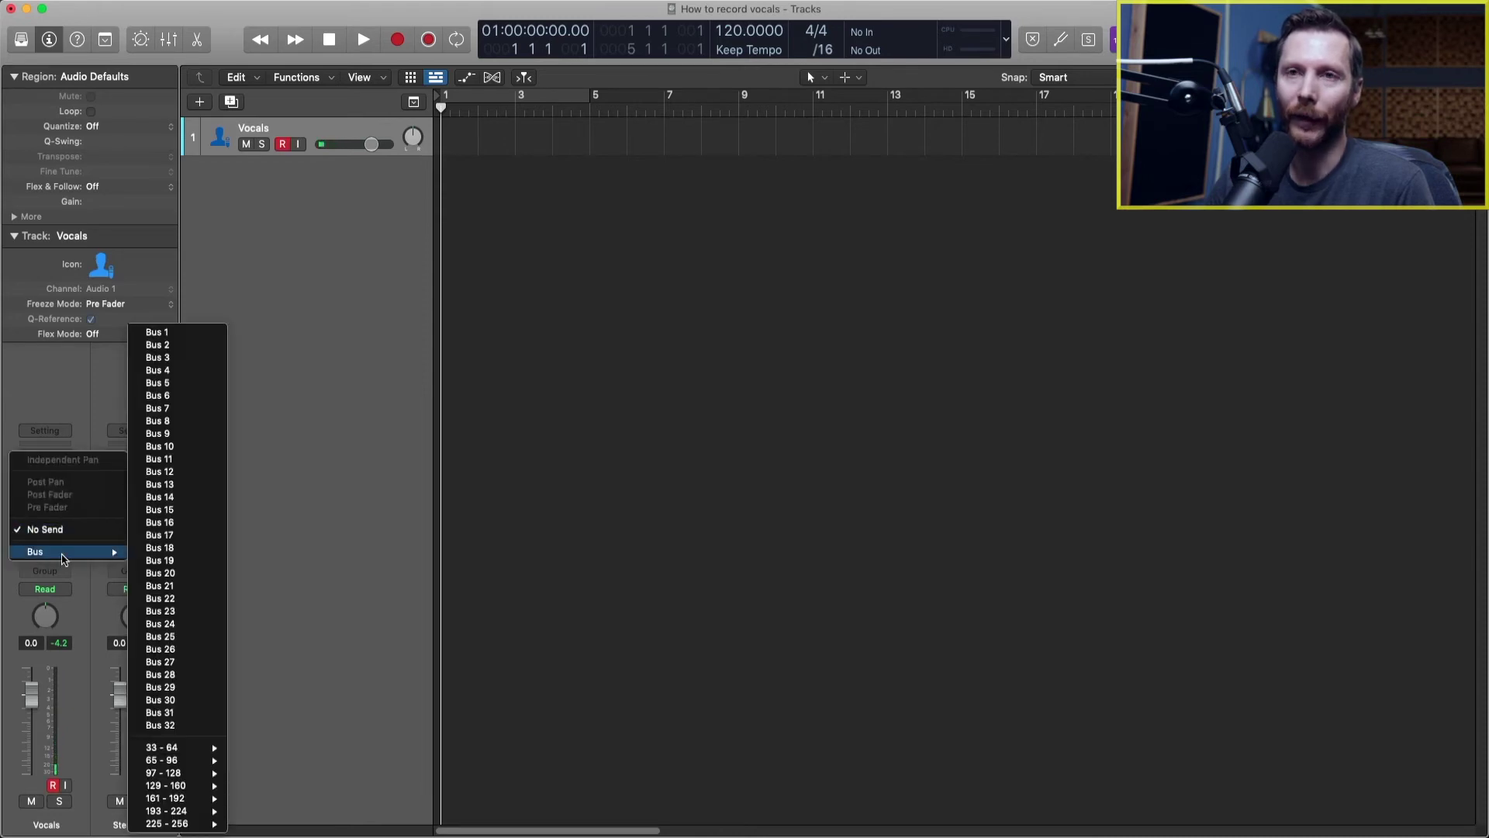
pyautogui.click(195, 334)
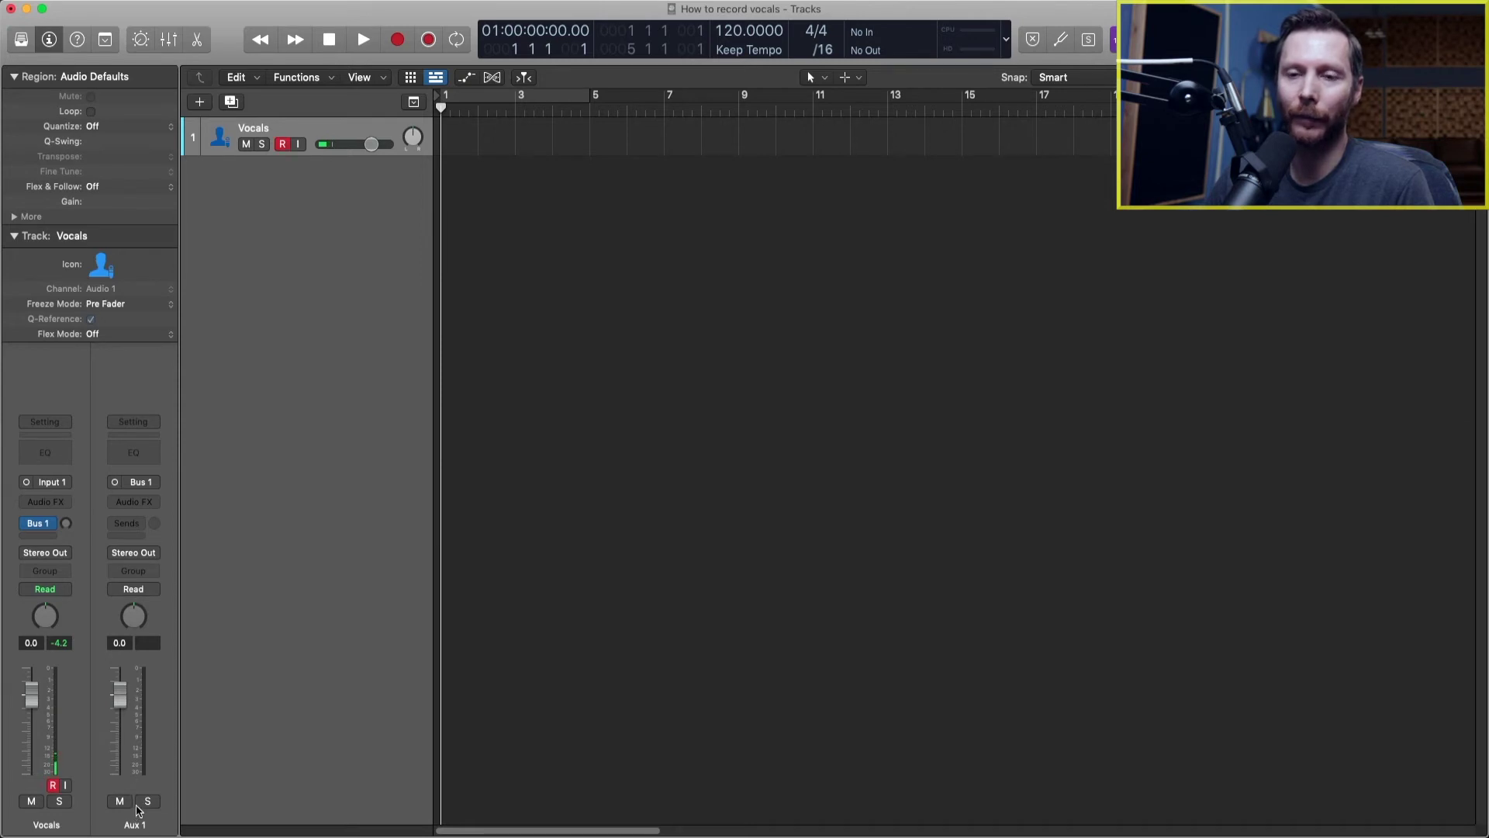
pyautogui.doubleClick(134, 822)
pyautogui.write('Reverb')
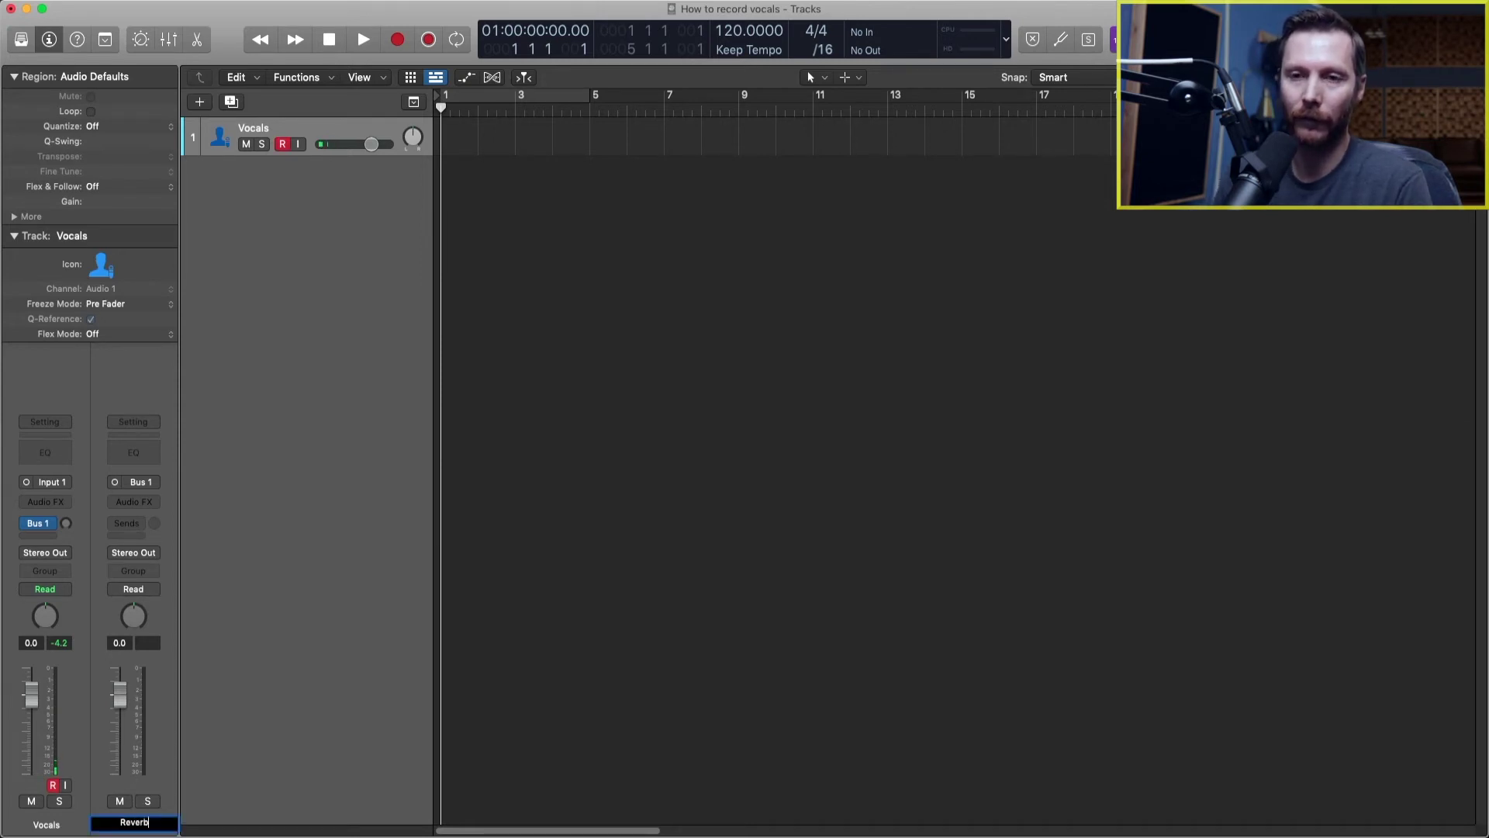
pyautogui.press('Return')
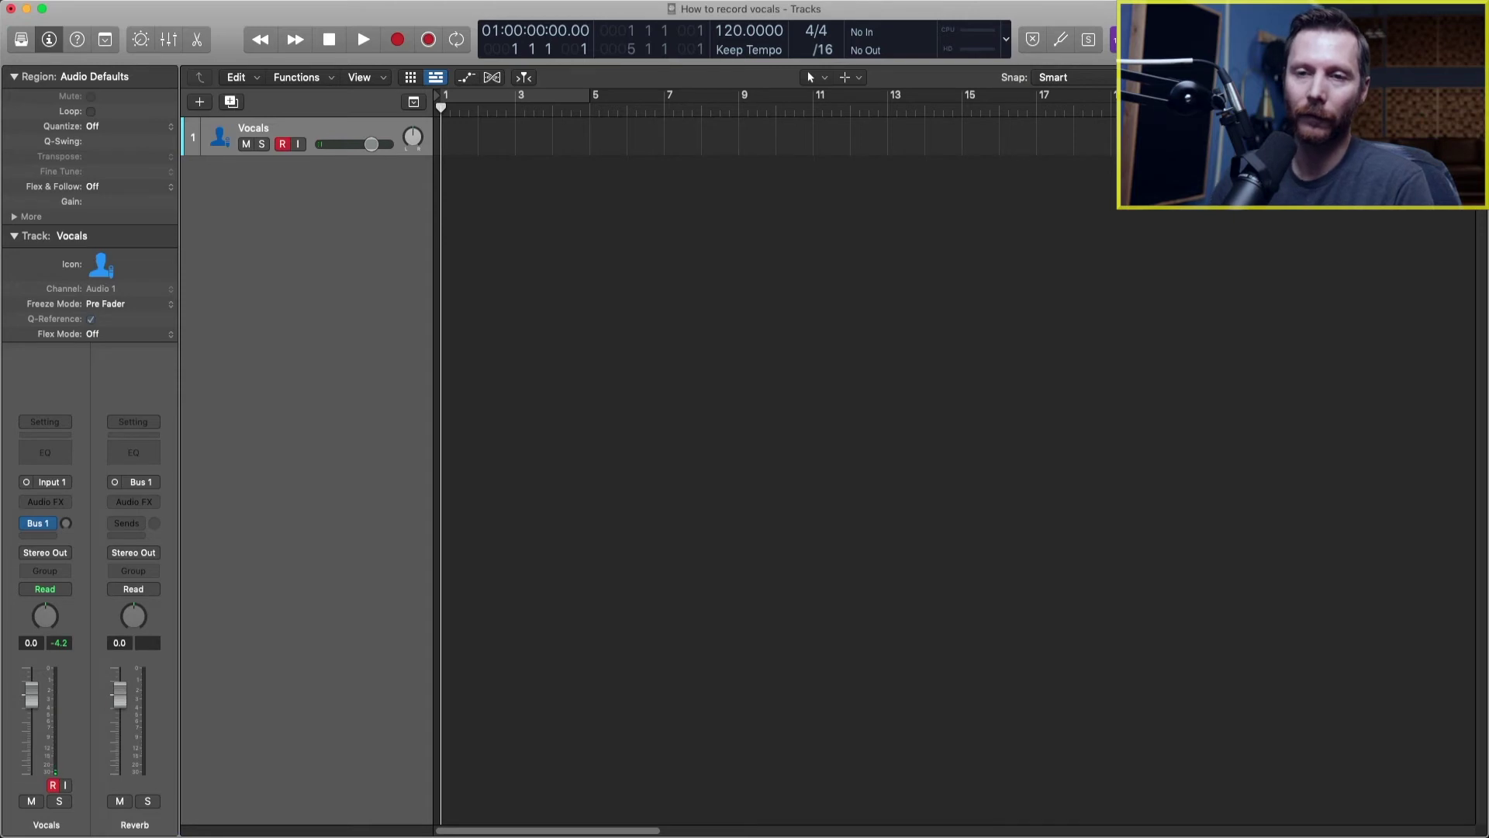
# Insert a Mono->Stereo ChromaVerb plug-in on the Reverb channel
pyautogui.click(144, 508)
pyautogui.moveTo(164, 773)
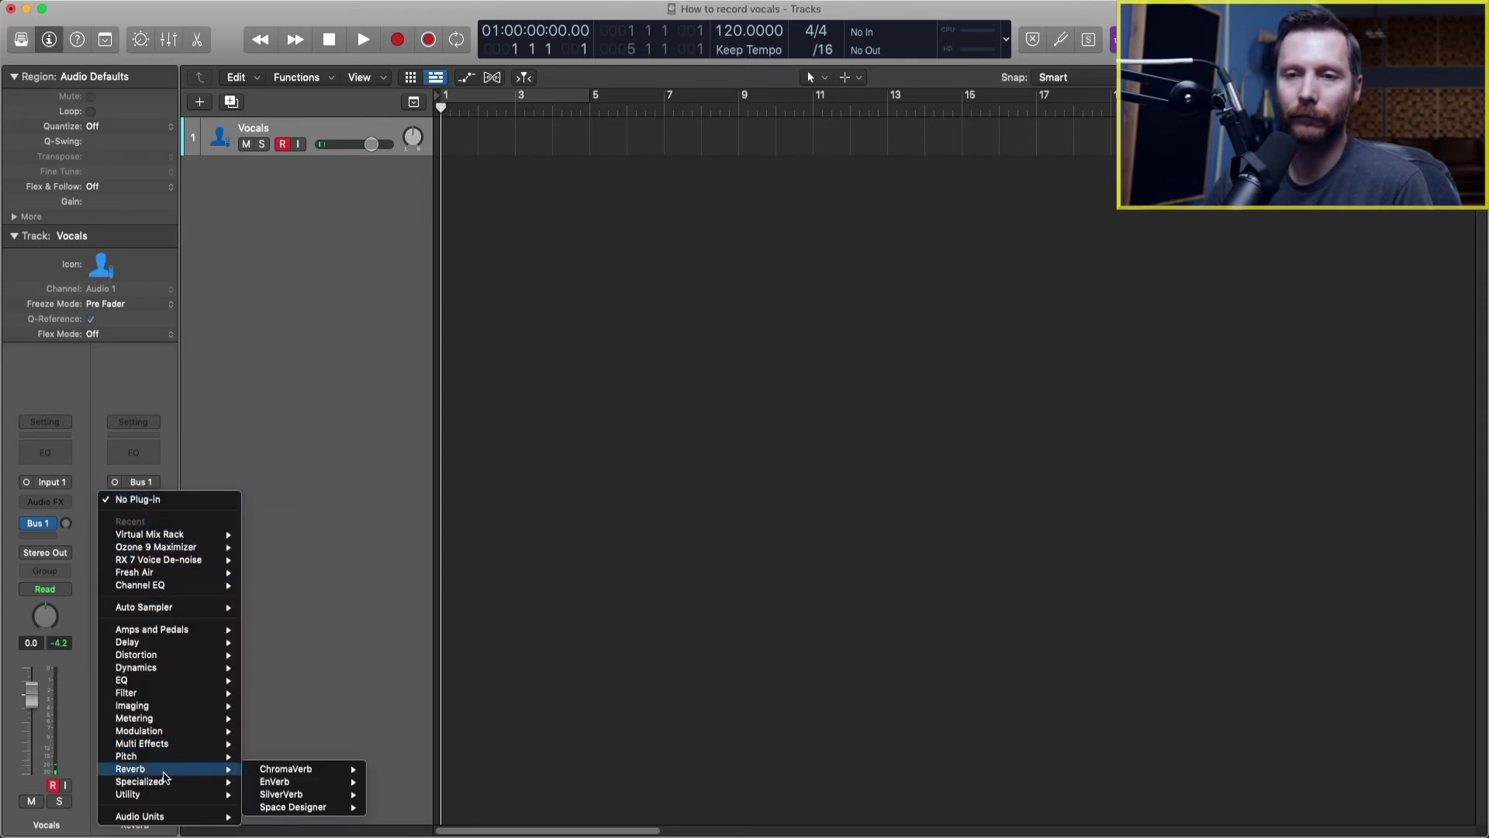
pyautogui.moveTo(297, 774)
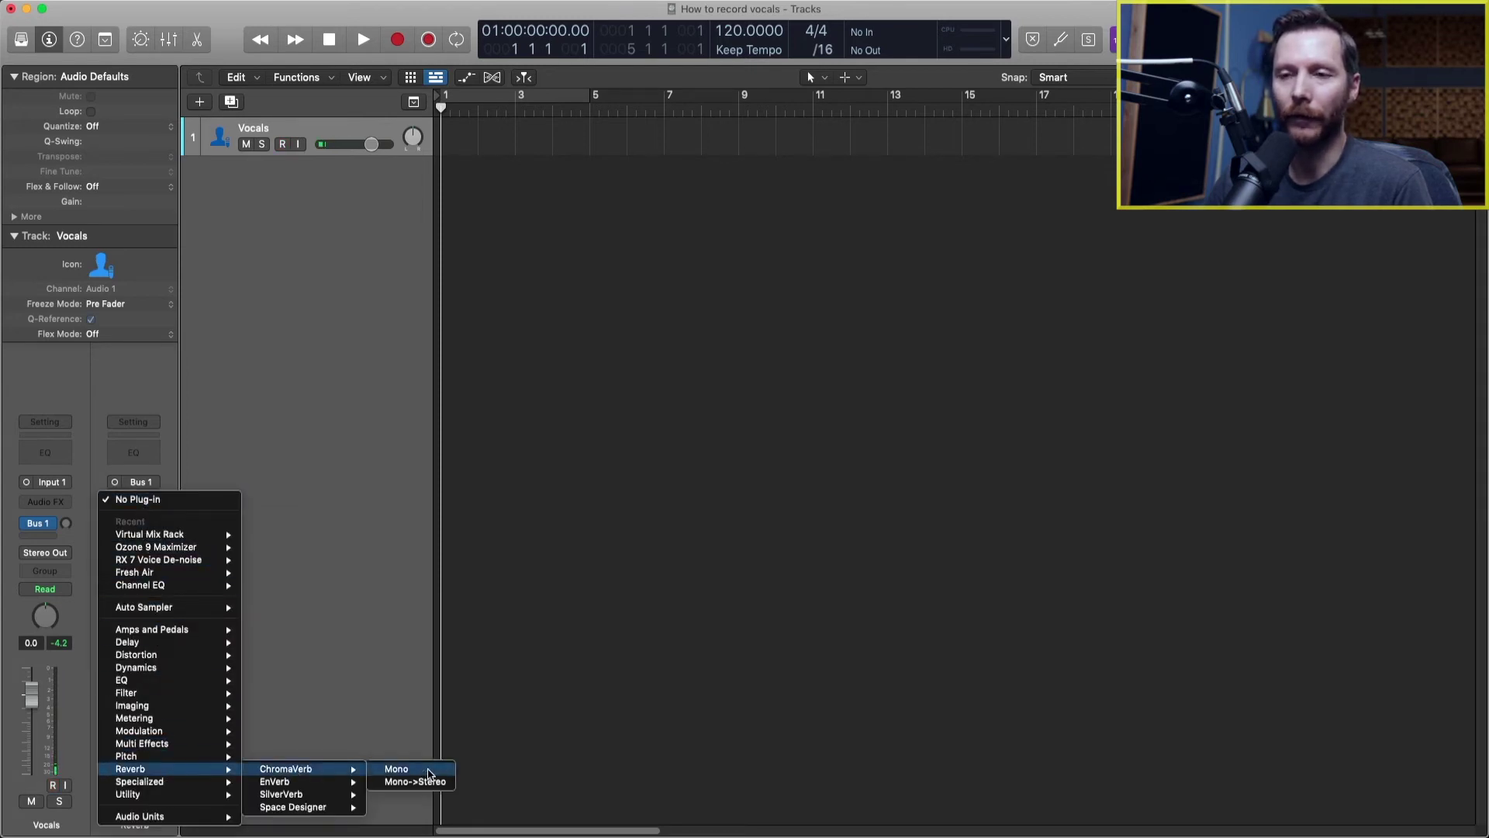
pyautogui.click(425, 782)
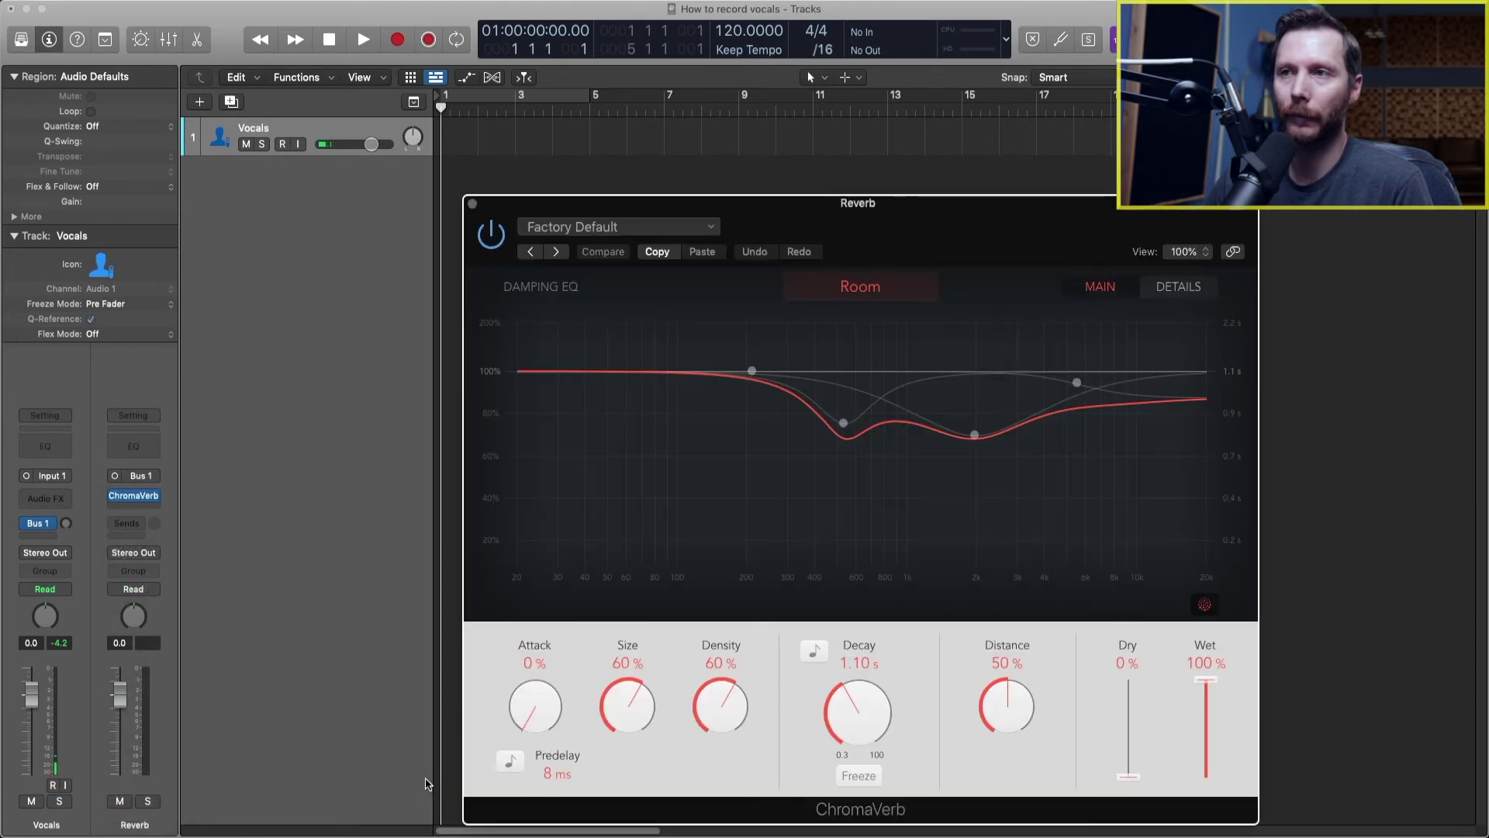
# Load the Vocal Plate preset from the Halls category in ChromaVerb
pyautogui.click(680, 232)
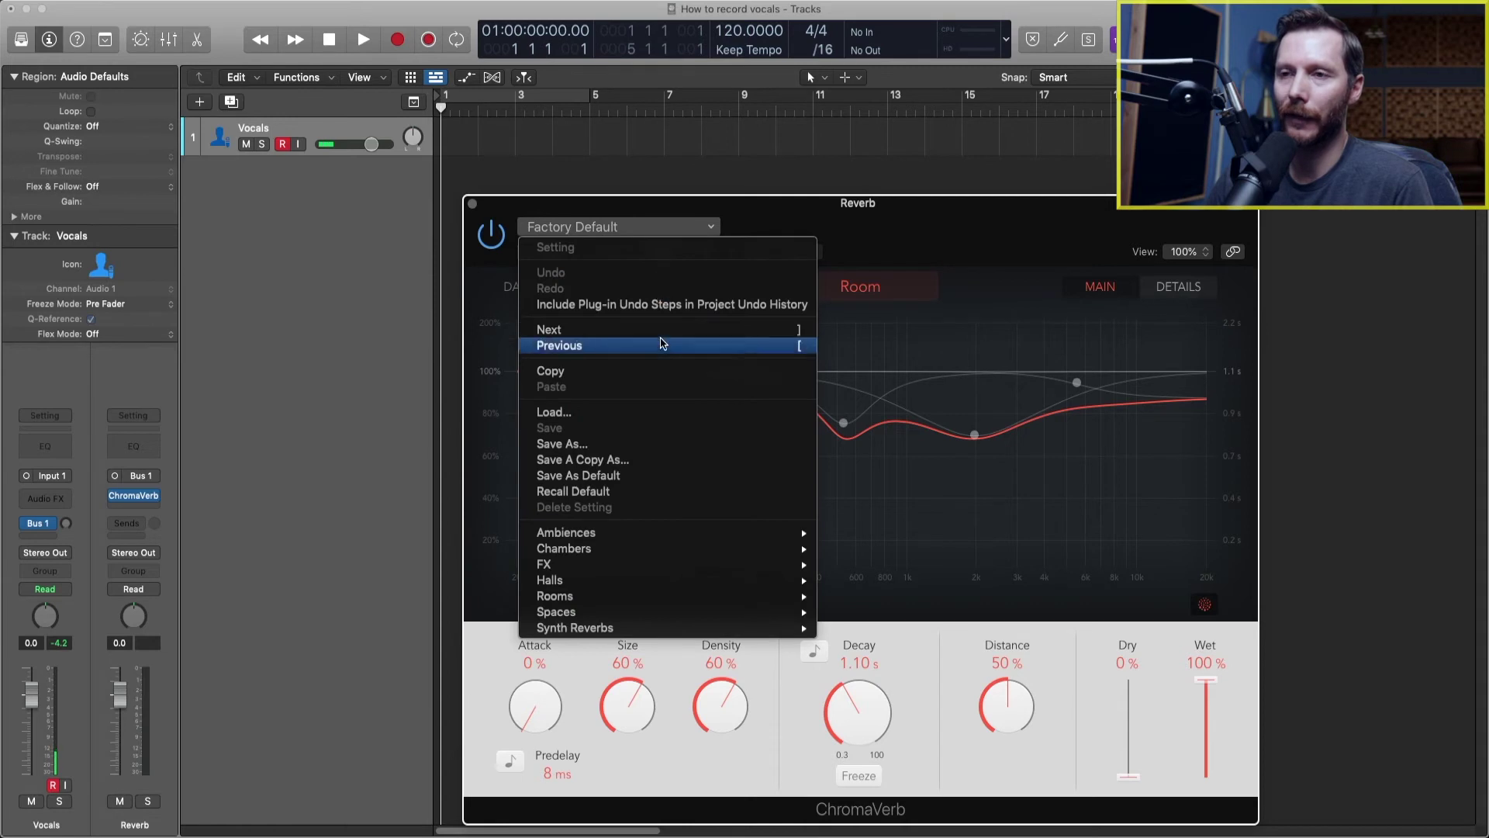
pyautogui.moveTo(665, 583)
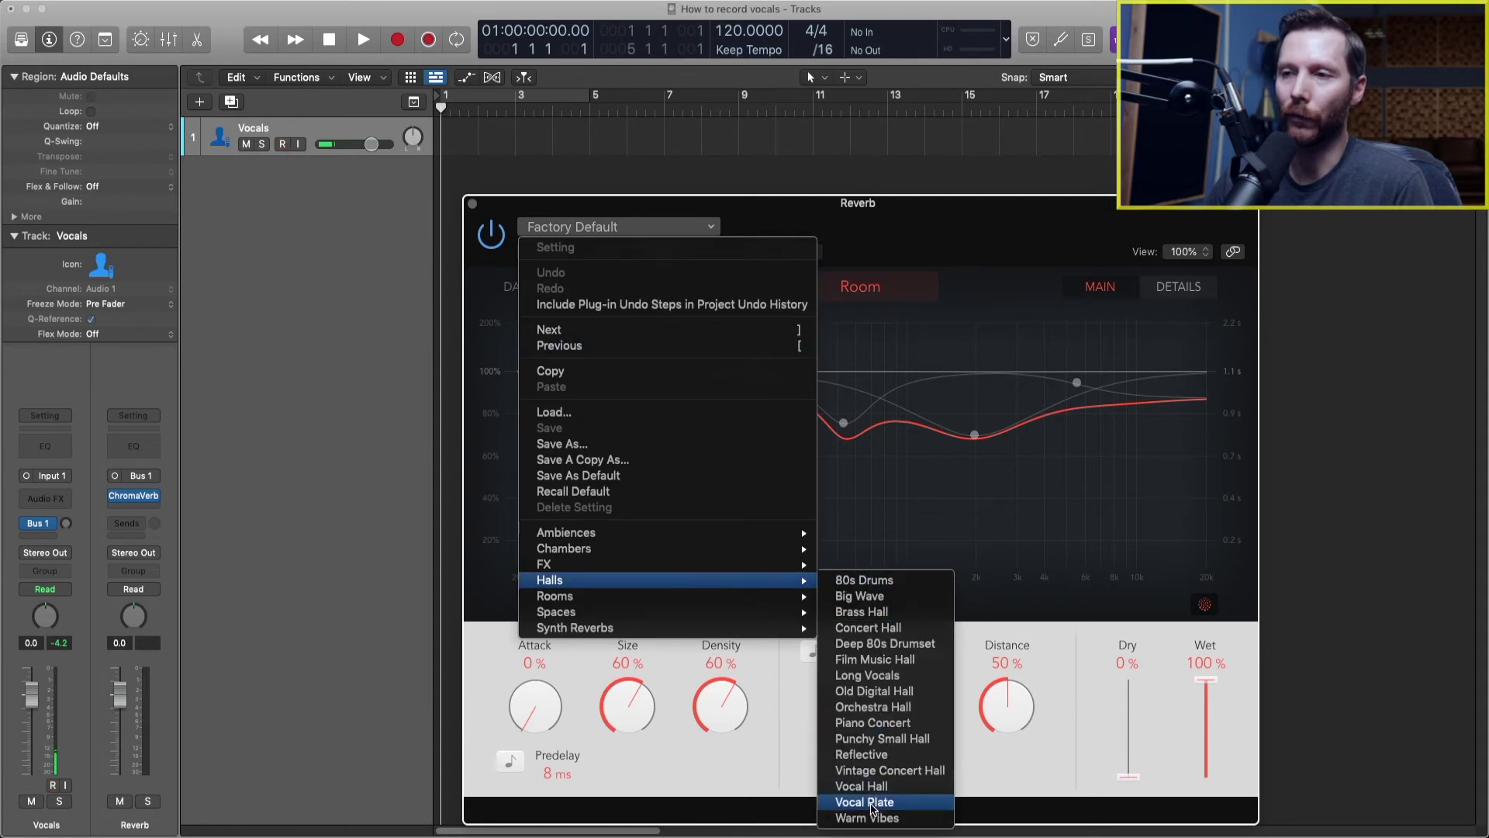
pyautogui.click(873, 802)
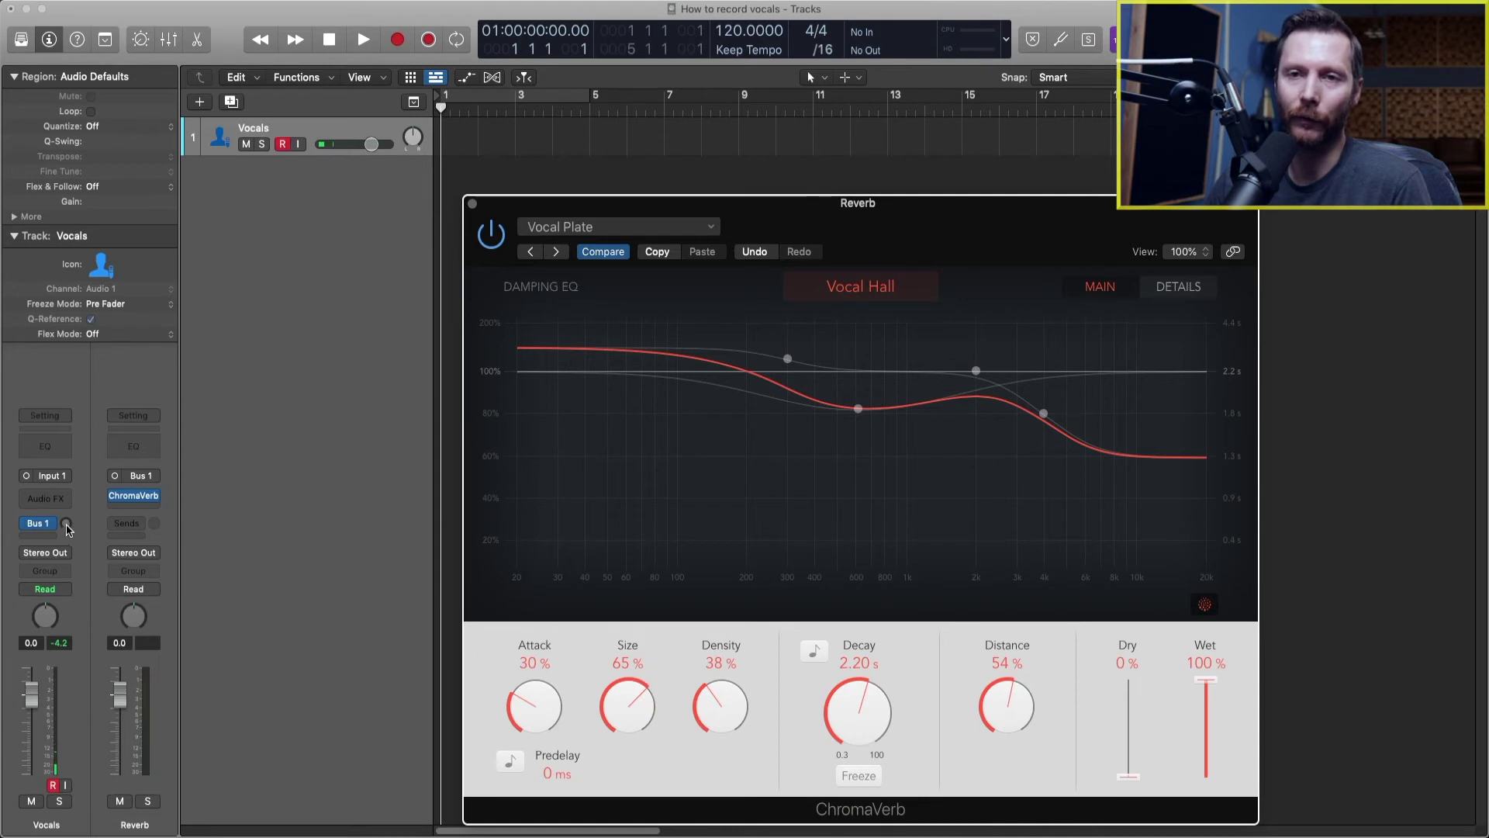
# Raise the Bus 1 send level on the Vocals track and mute the Reverb channel
pyautogui.moveTo(69, 528); pyautogui.dragTo(65, 491)
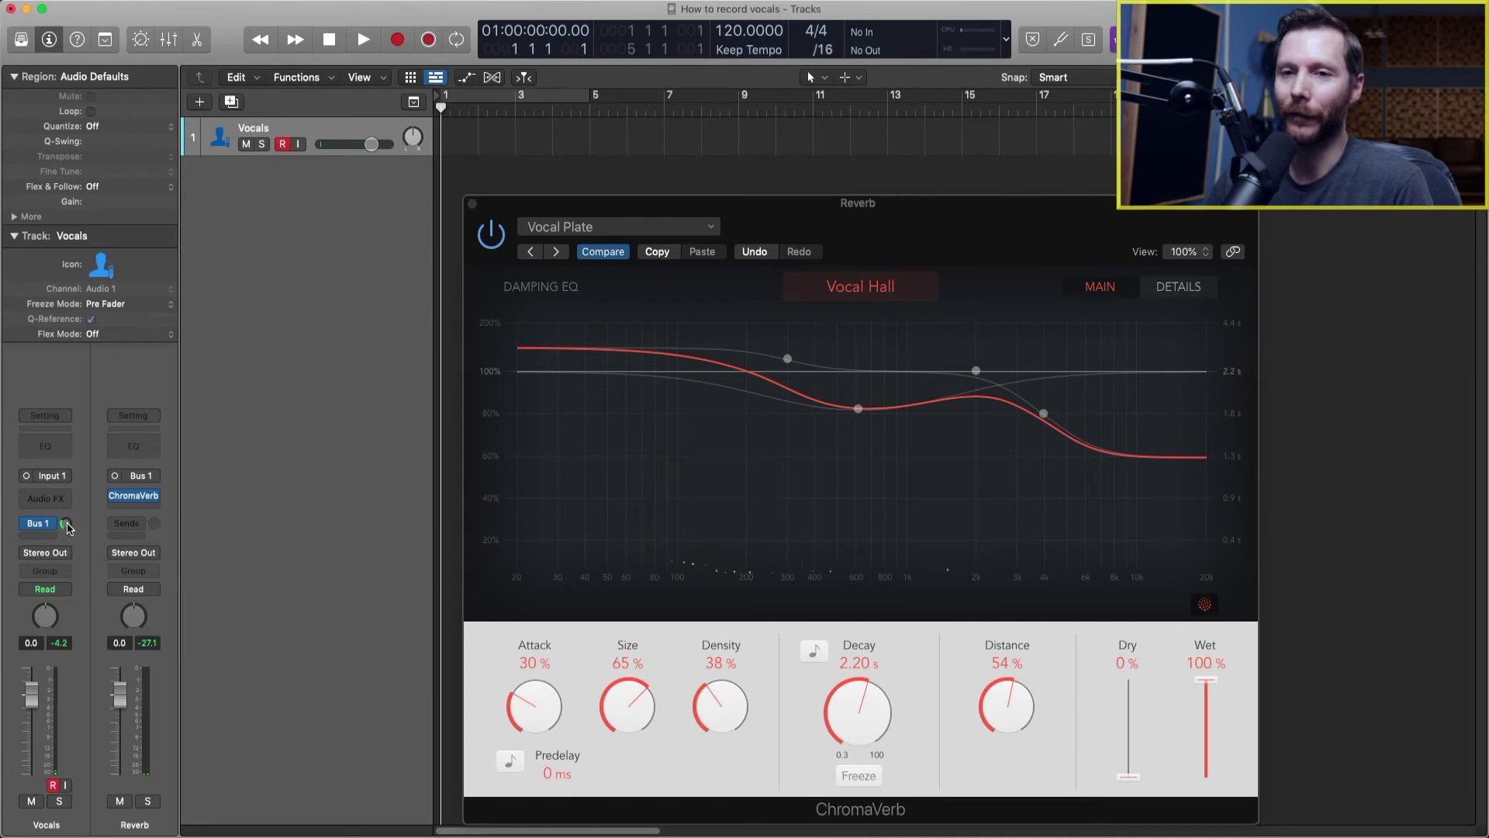
pyautogui.click(123, 800)
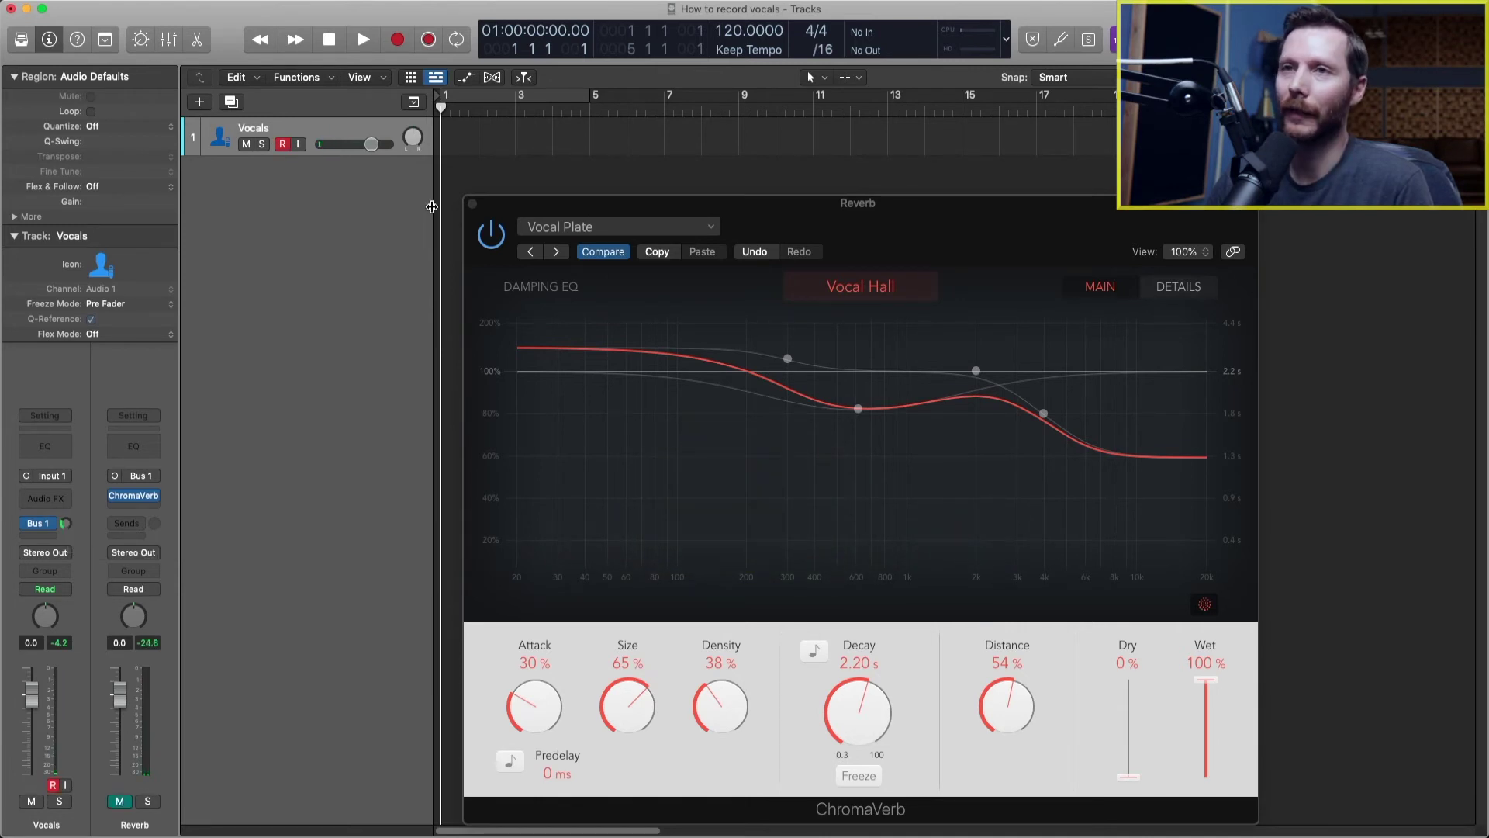
# Close the ChromaVerb window and turn on Low Latency Mode for recording
pyautogui.click(473, 205)
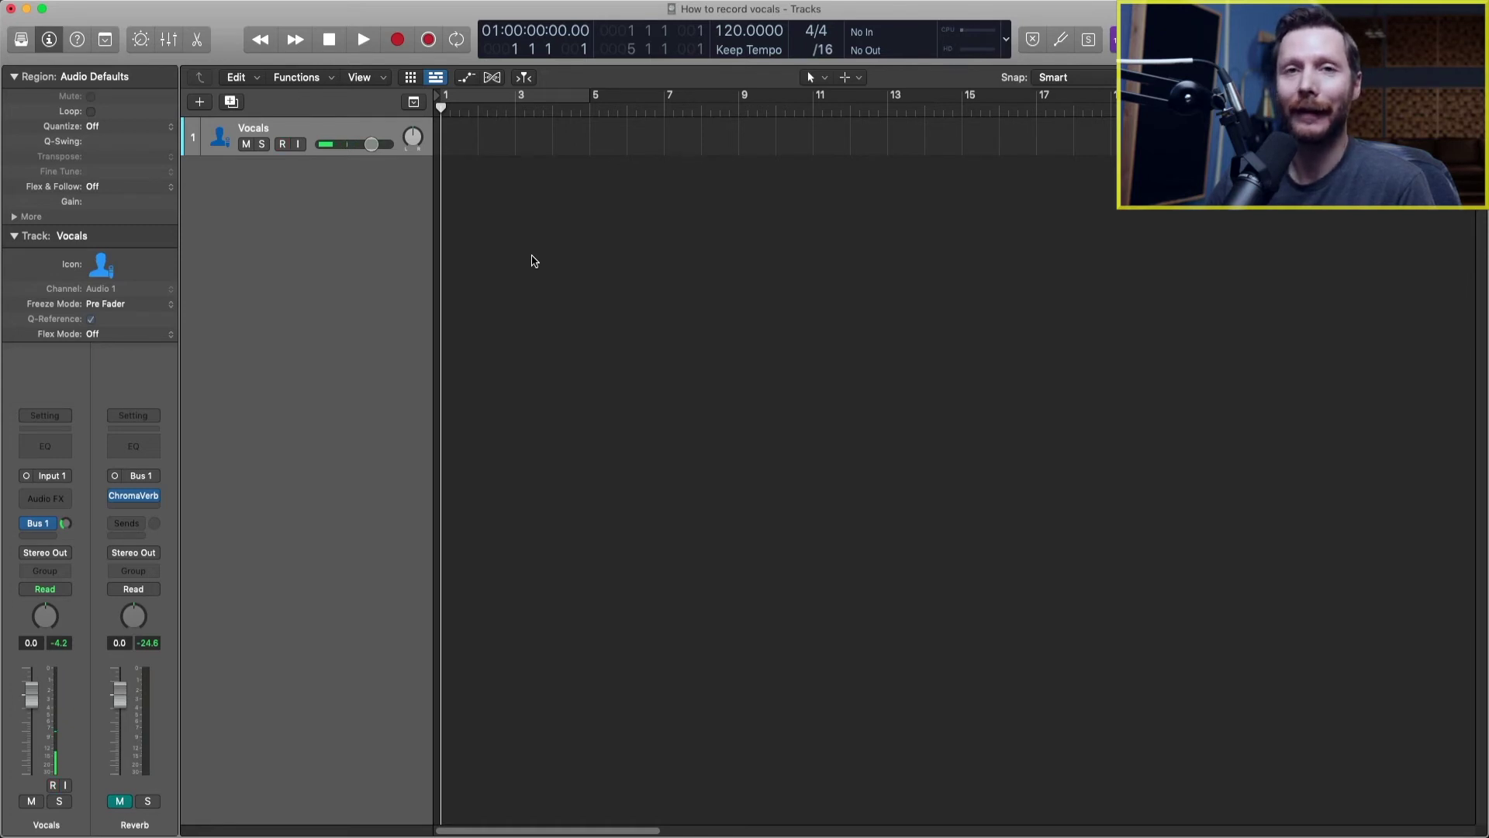
pyautogui.hotkey('ctrl', 'r')
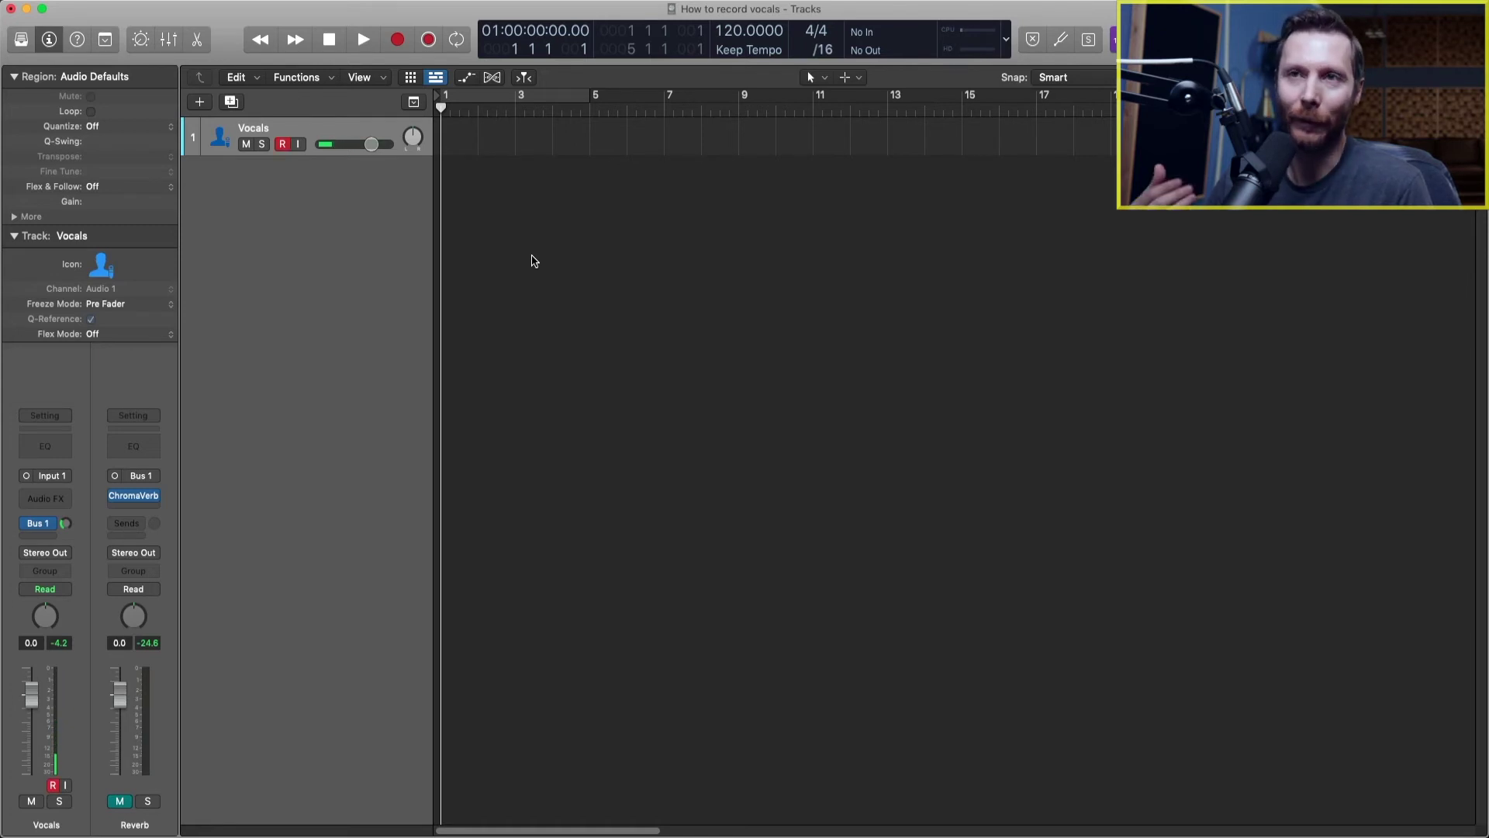
pyautogui.hotkey('ctrl', 'r')
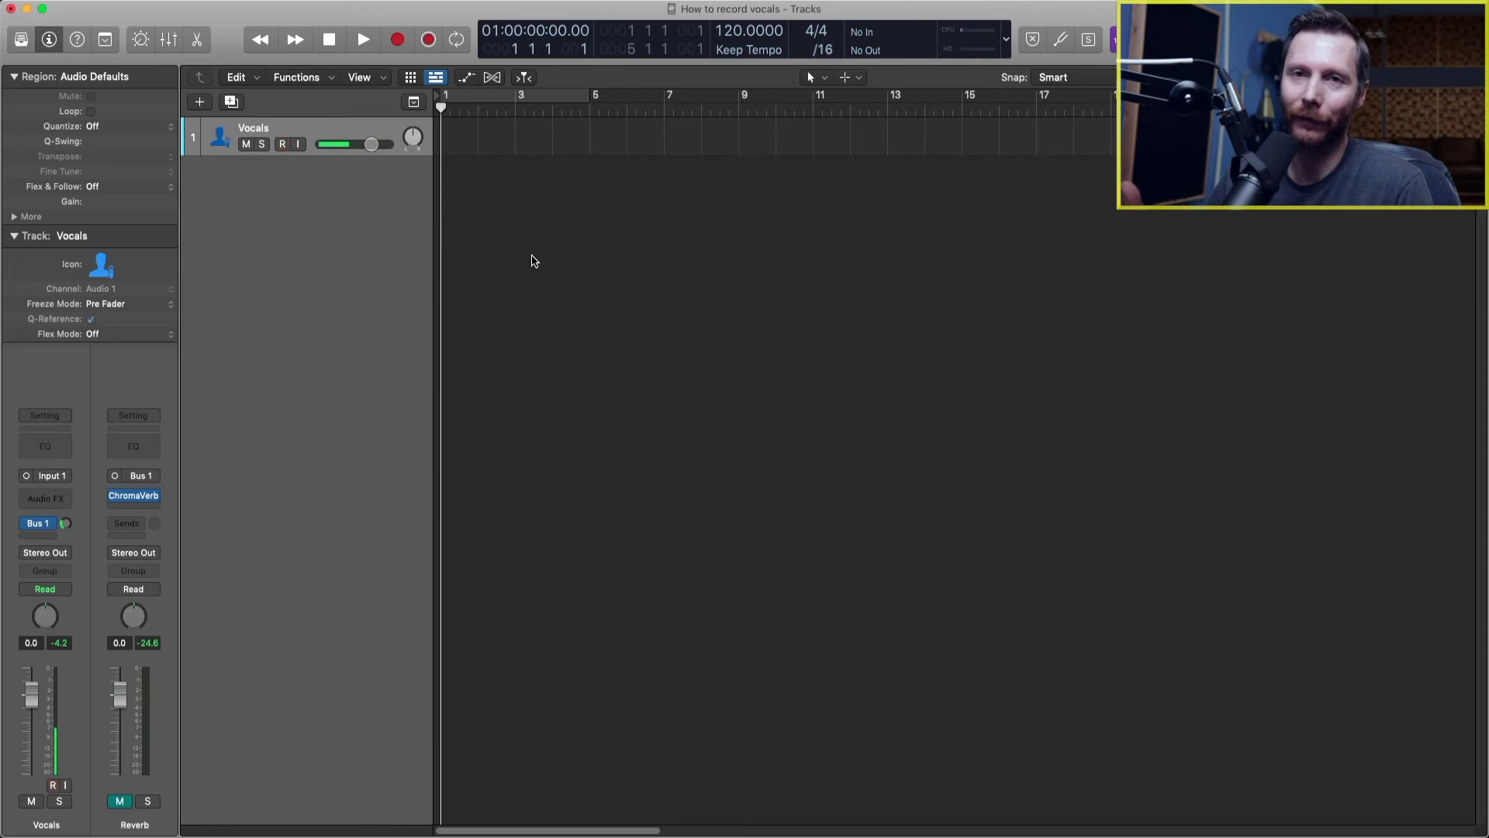
pyautogui.hotkey('ctrl', 'r')
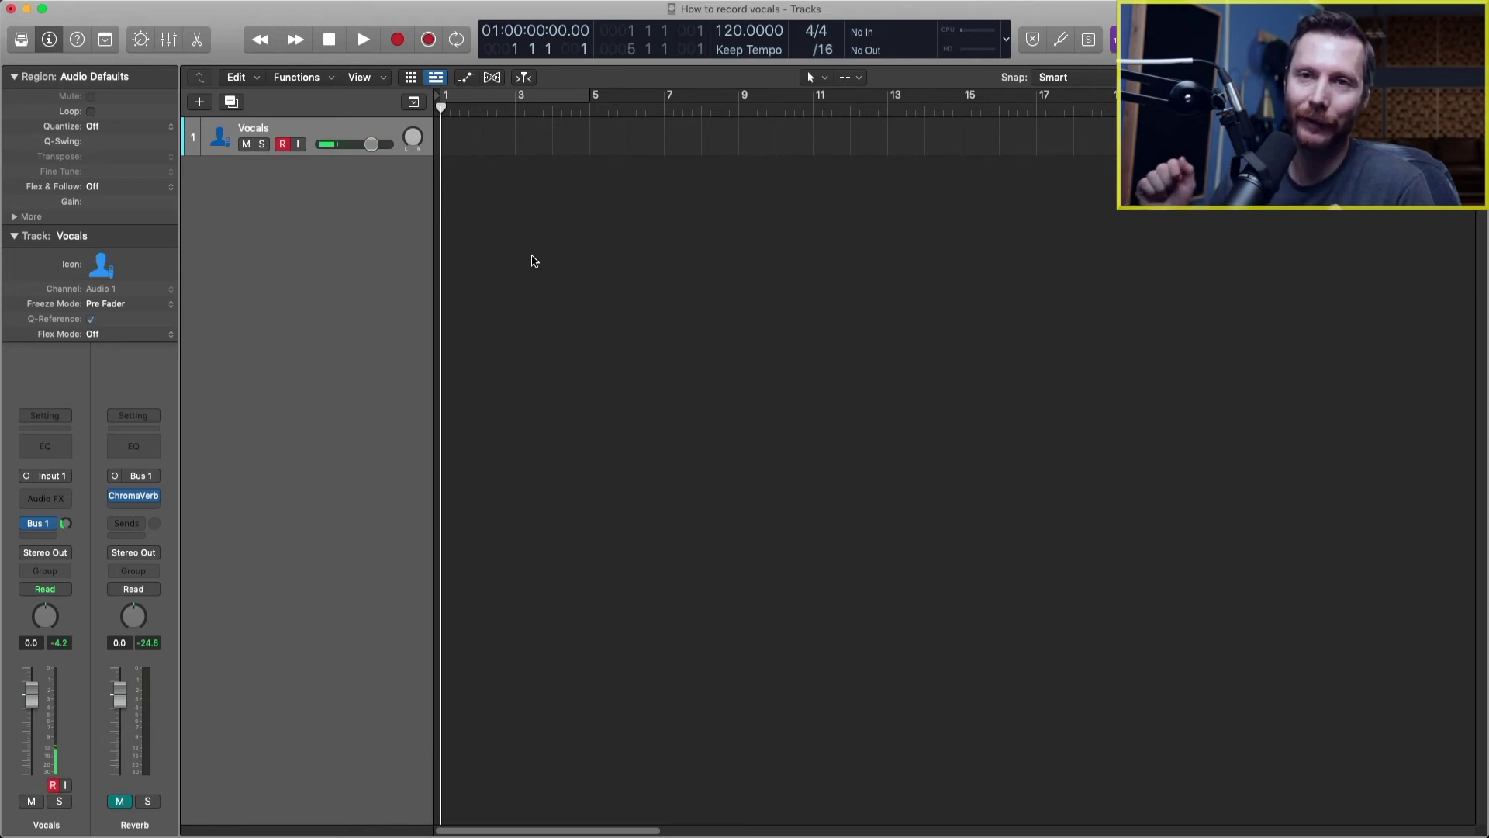
pyautogui.hotkey('ctrl', 'r')
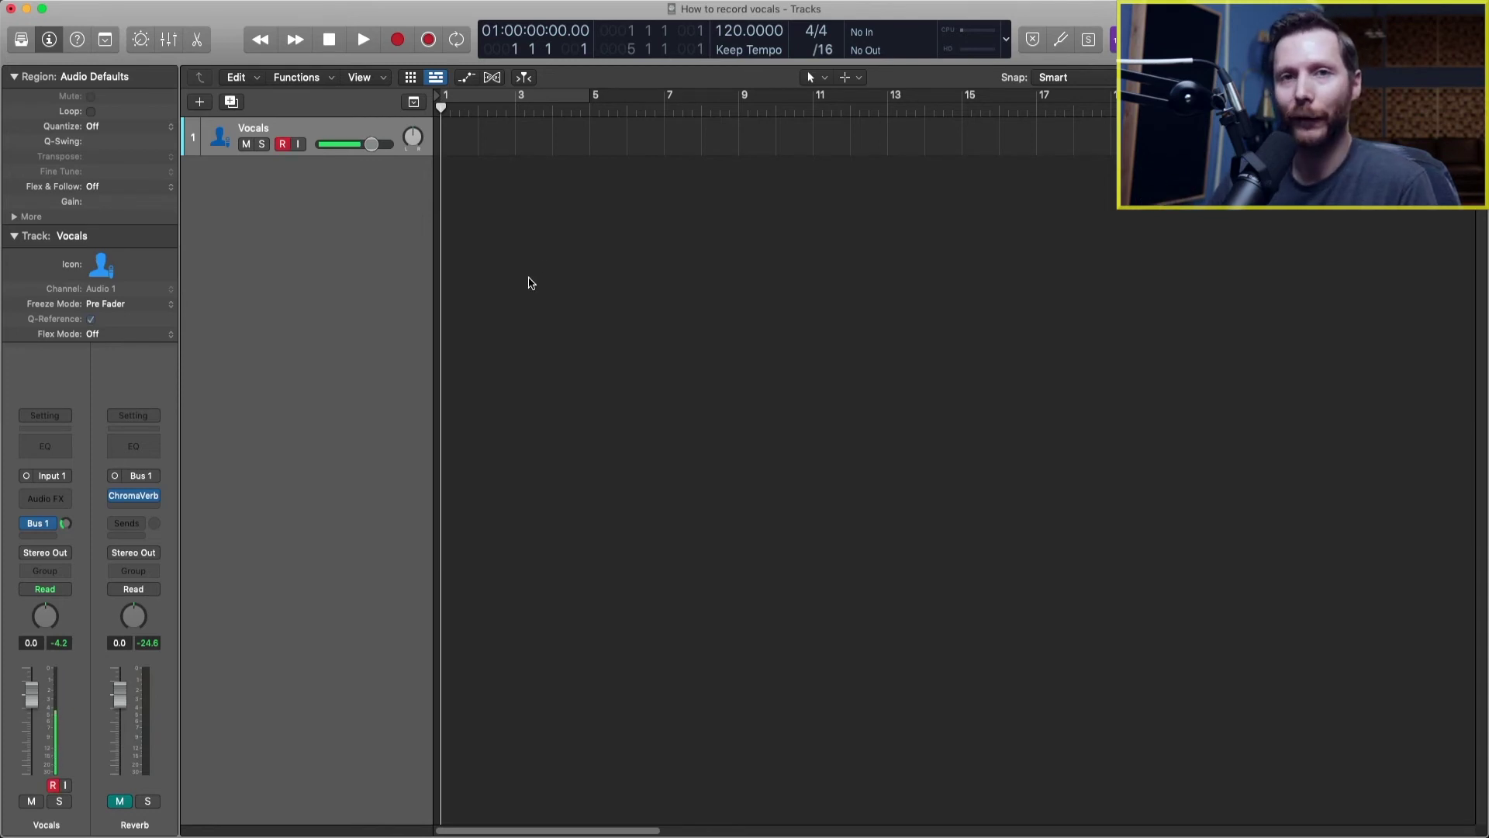
pyautogui.click(299, 0)
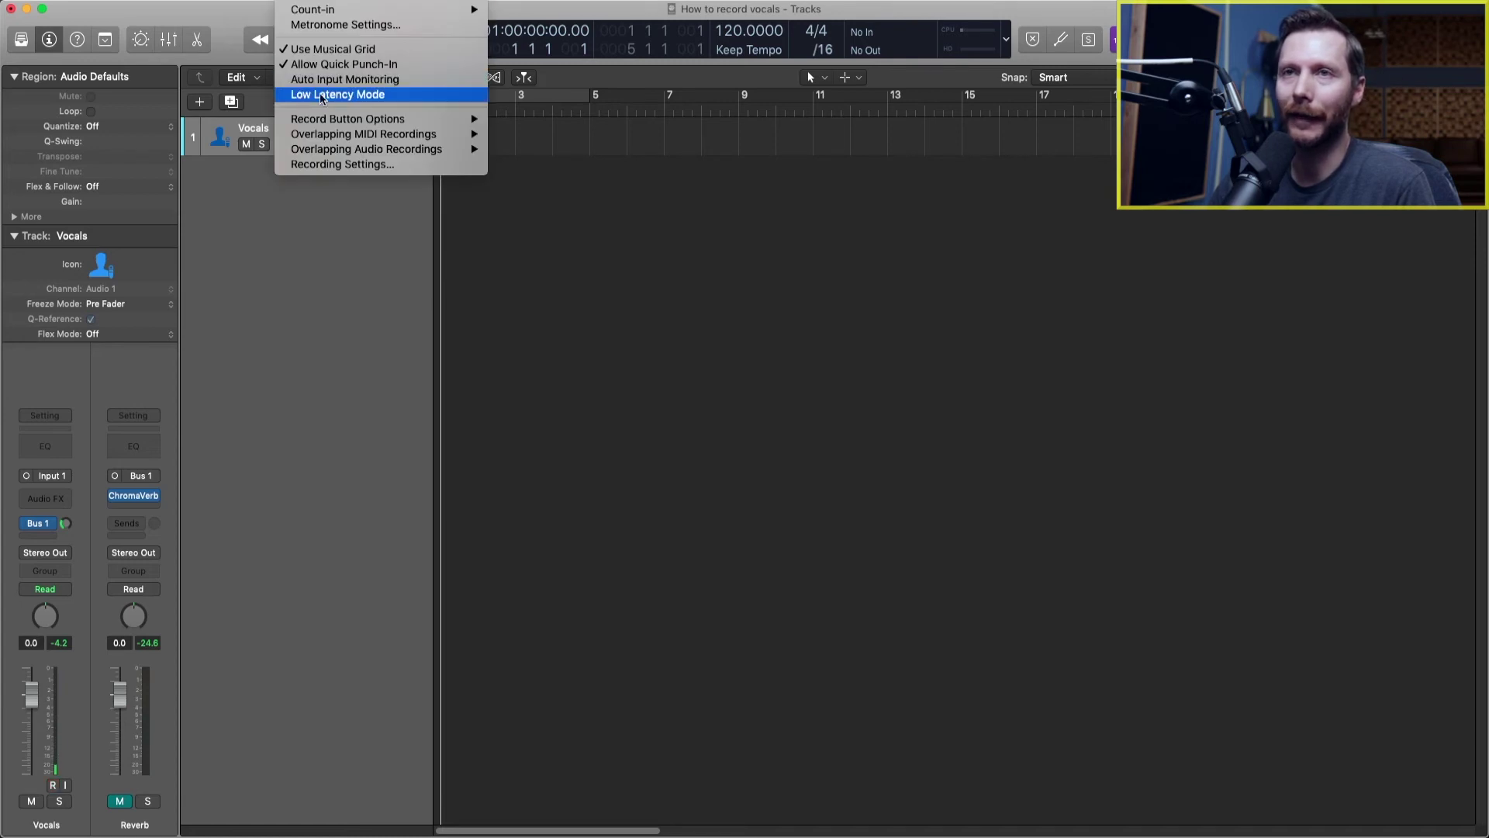
pyautogui.click(365, 95)
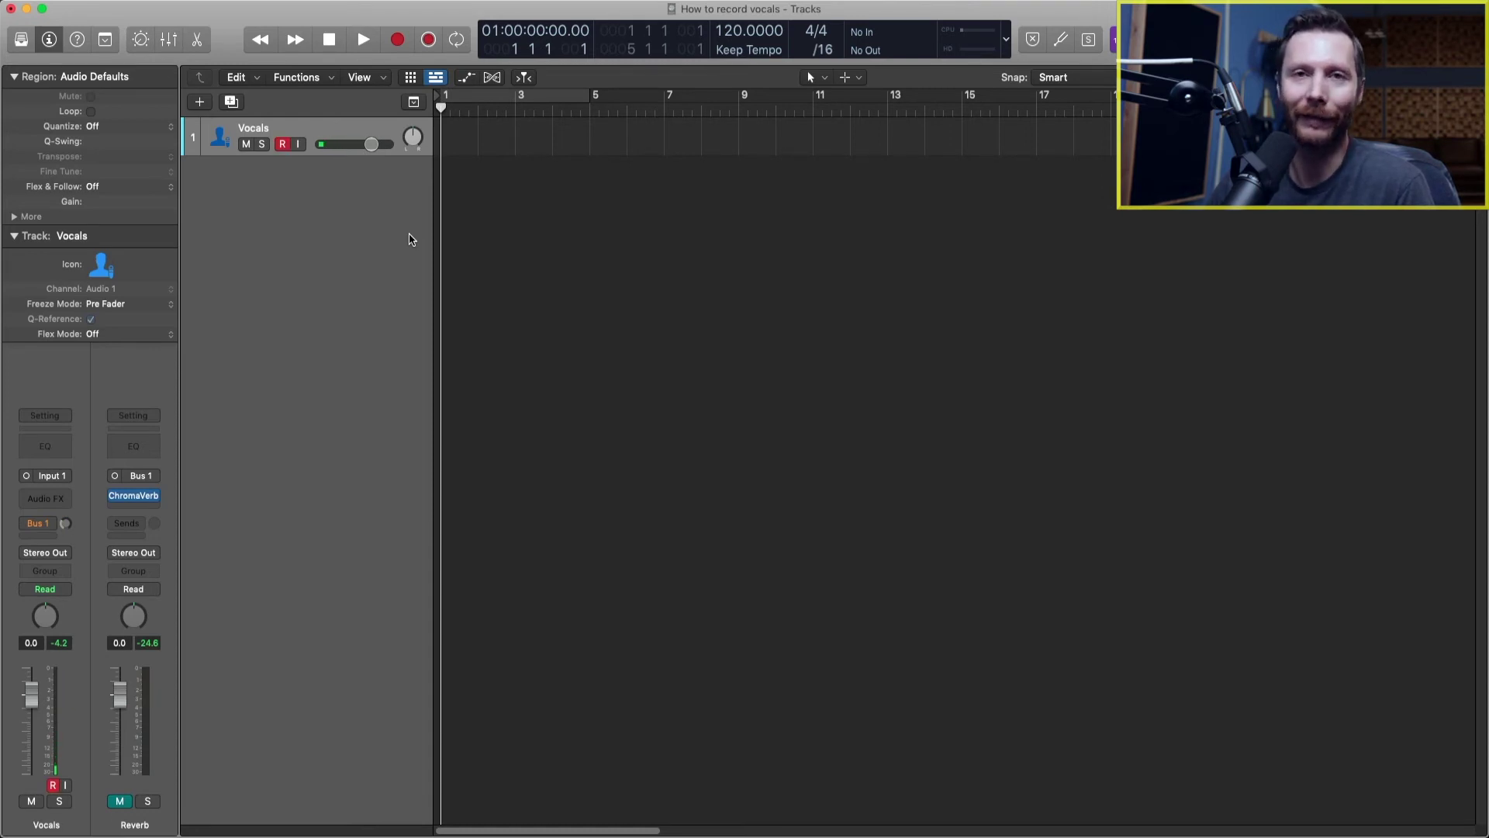
# Make the Vocals track's Bus 1 reverb send Low Latency Safe
pyautogui.hotkey('alt', 'r')
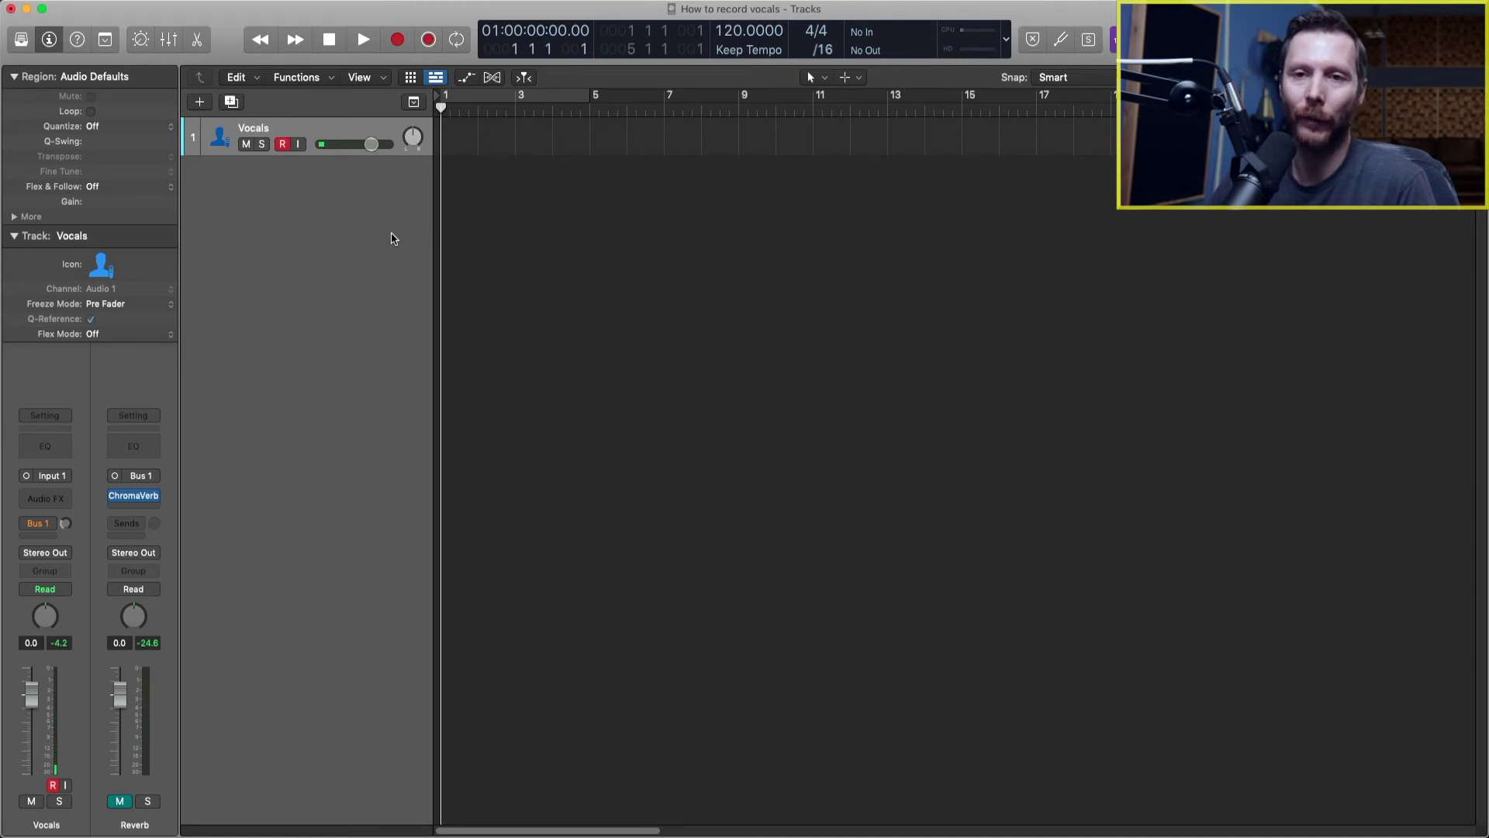
pyautogui.click(51, 530)
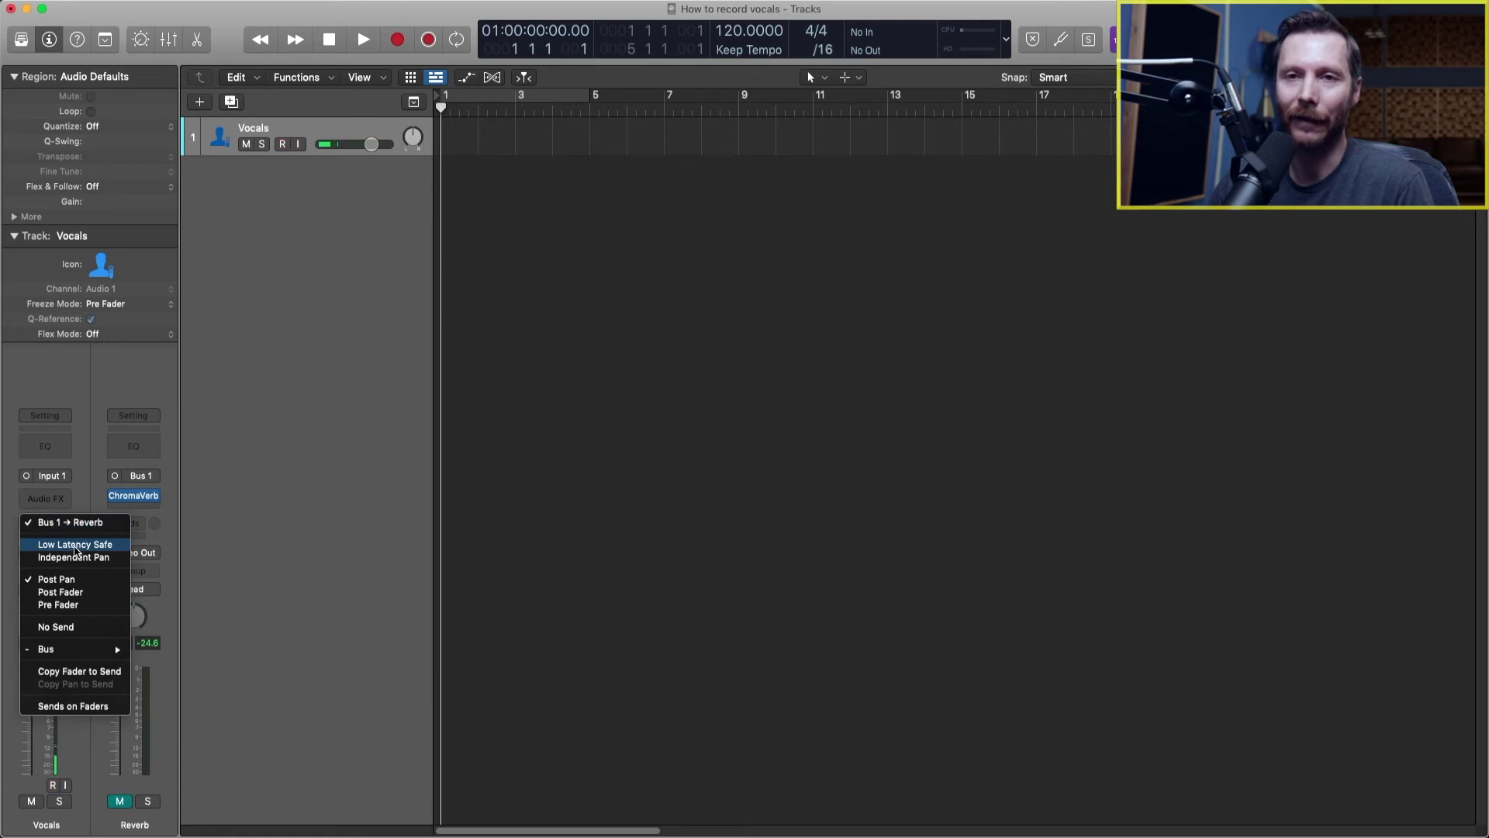
pyautogui.click(75, 546)
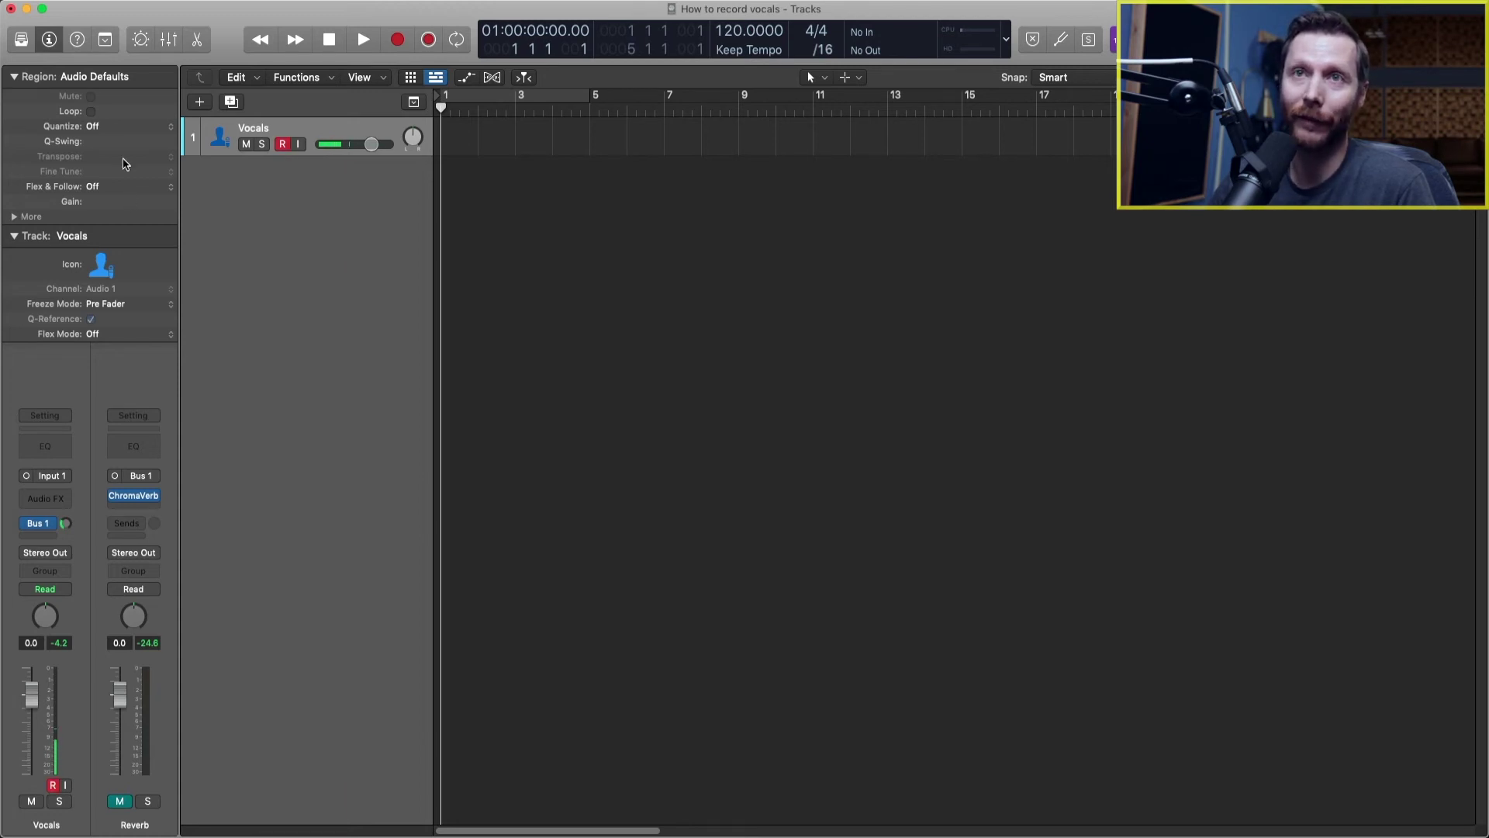
# Open the audio device preferences and check the resulting roundtrip latency
pyautogui.click(66, 0)
pyautogui.moveTo(83, 34)
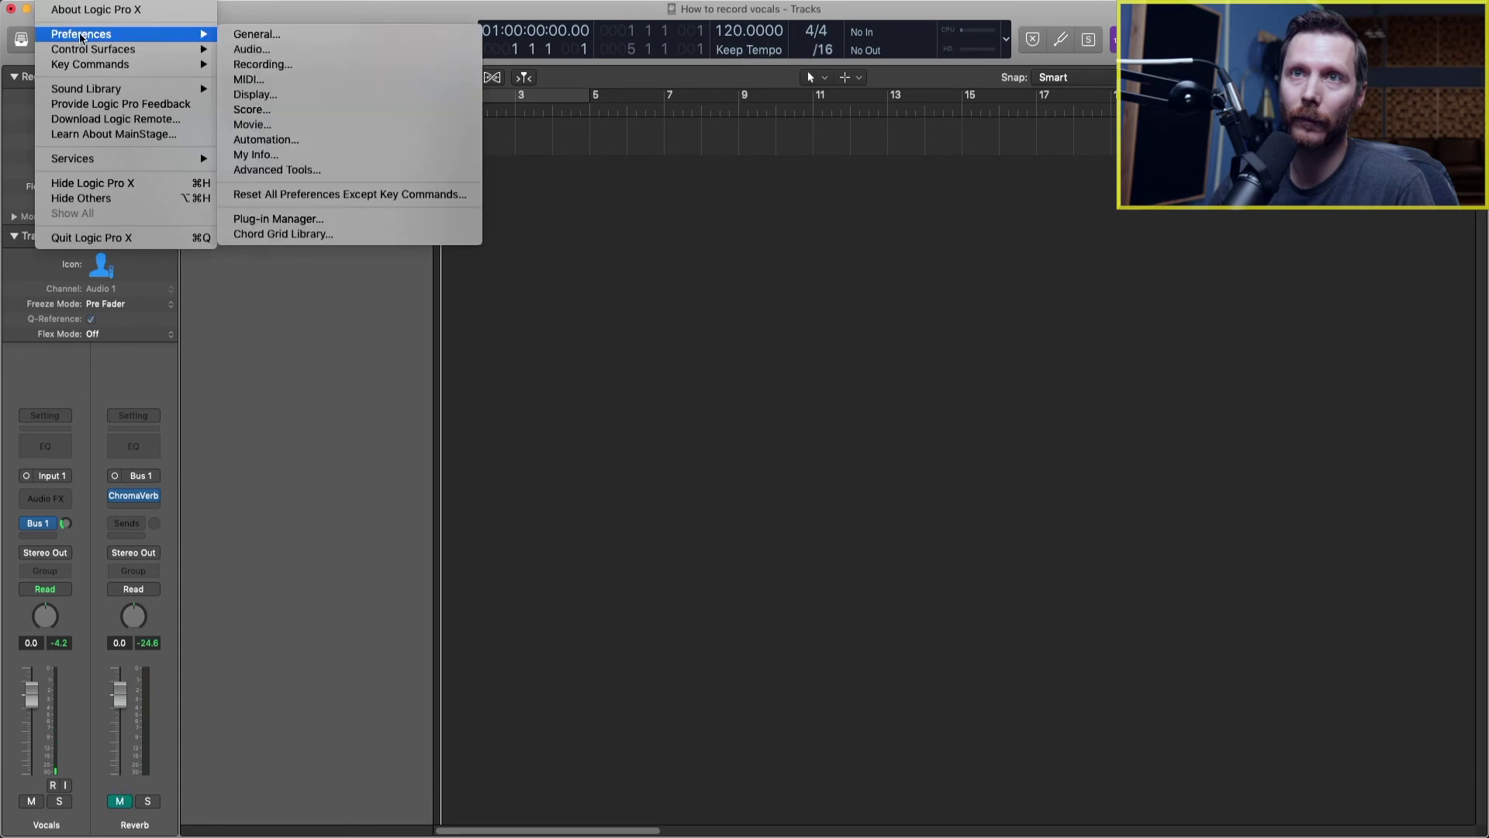
pyautogui.click(252, 49)
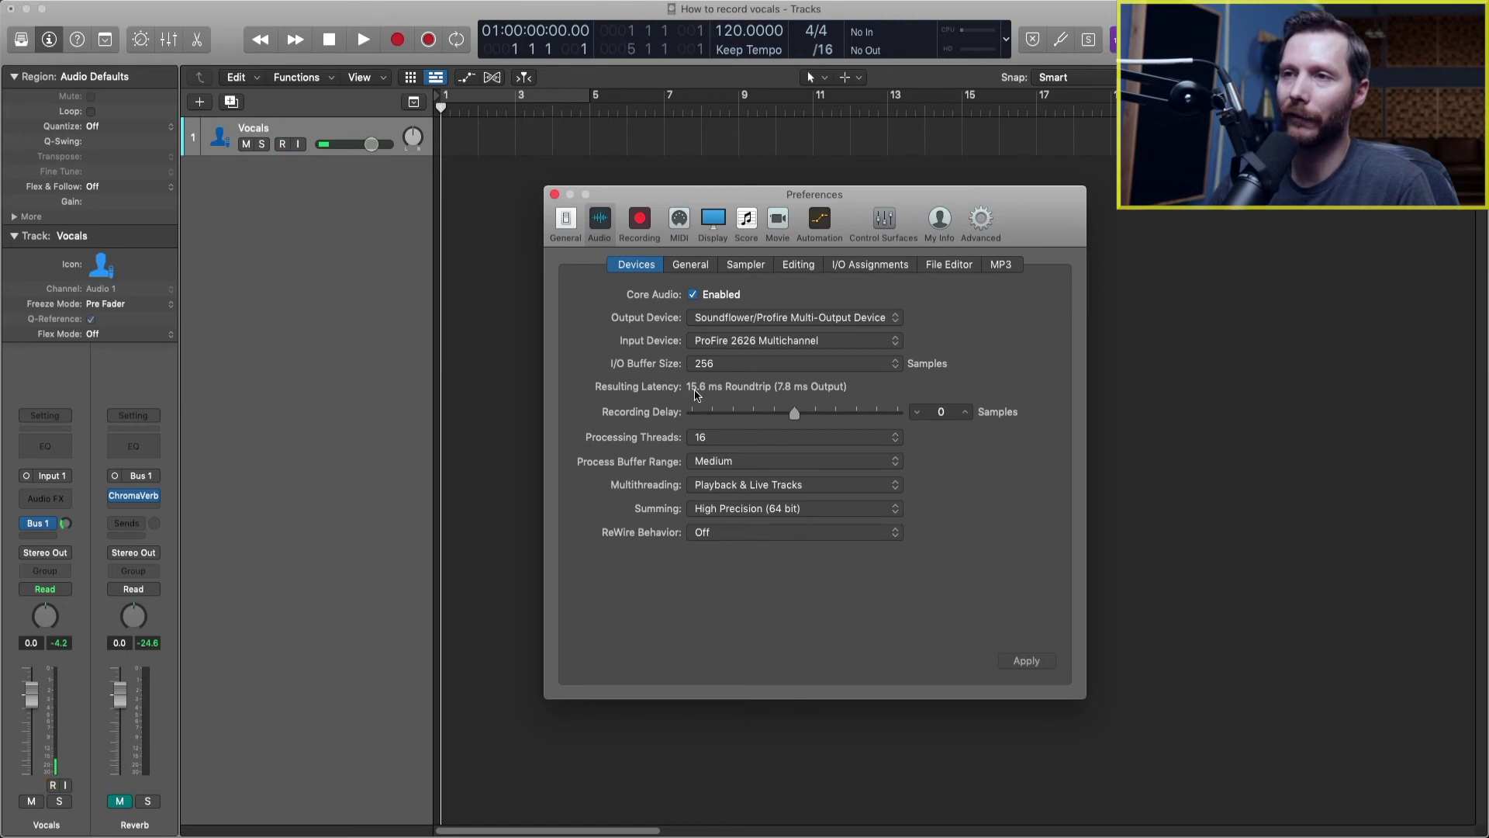
pyautogui.moveTo(714, 394)
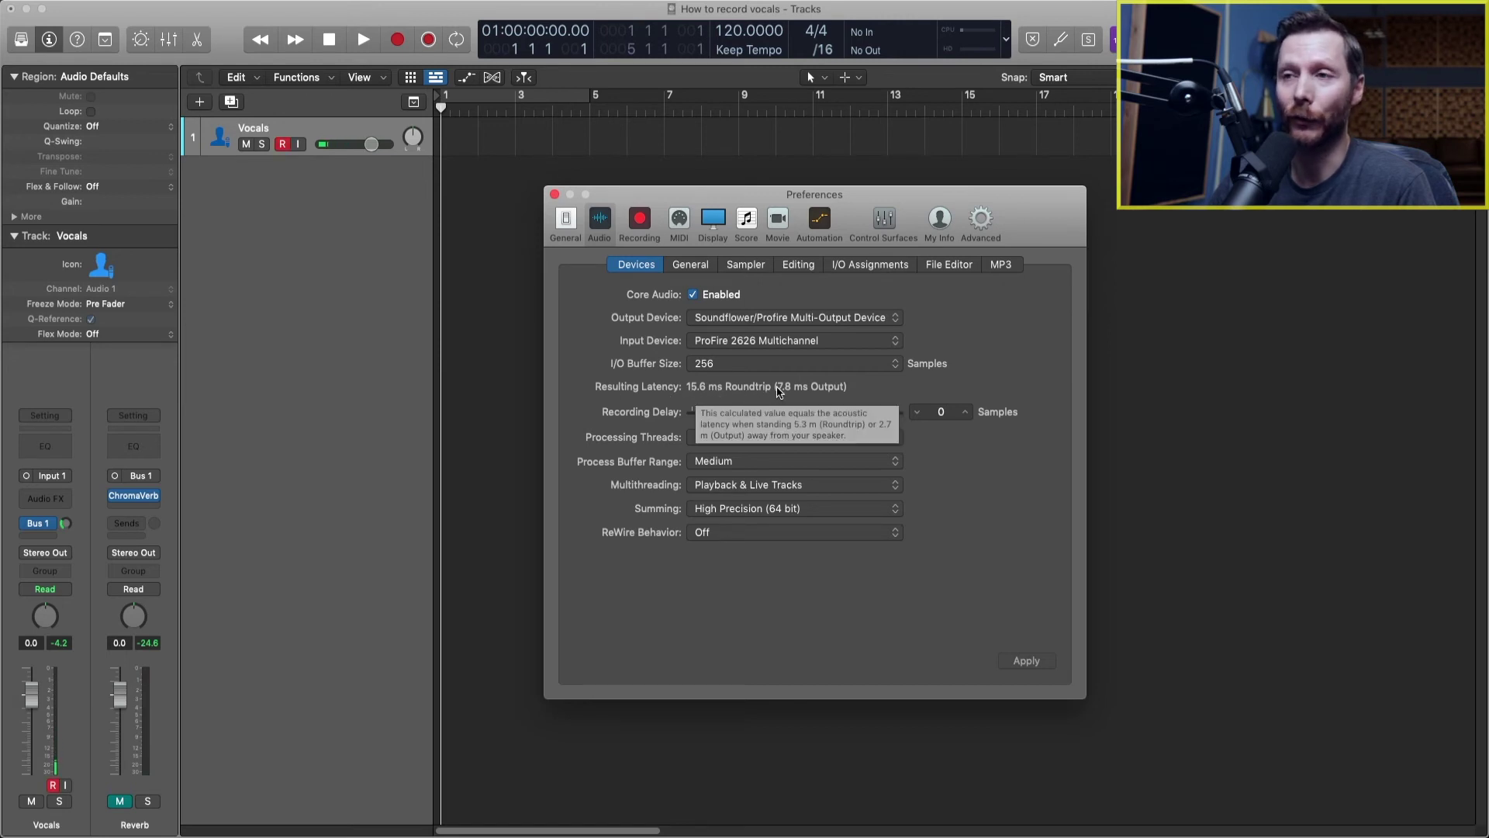
# Try I/O buffer sizes of 1024, 32 and 256 samples to compare the resulting latency
pyautogui.click(867, 367)
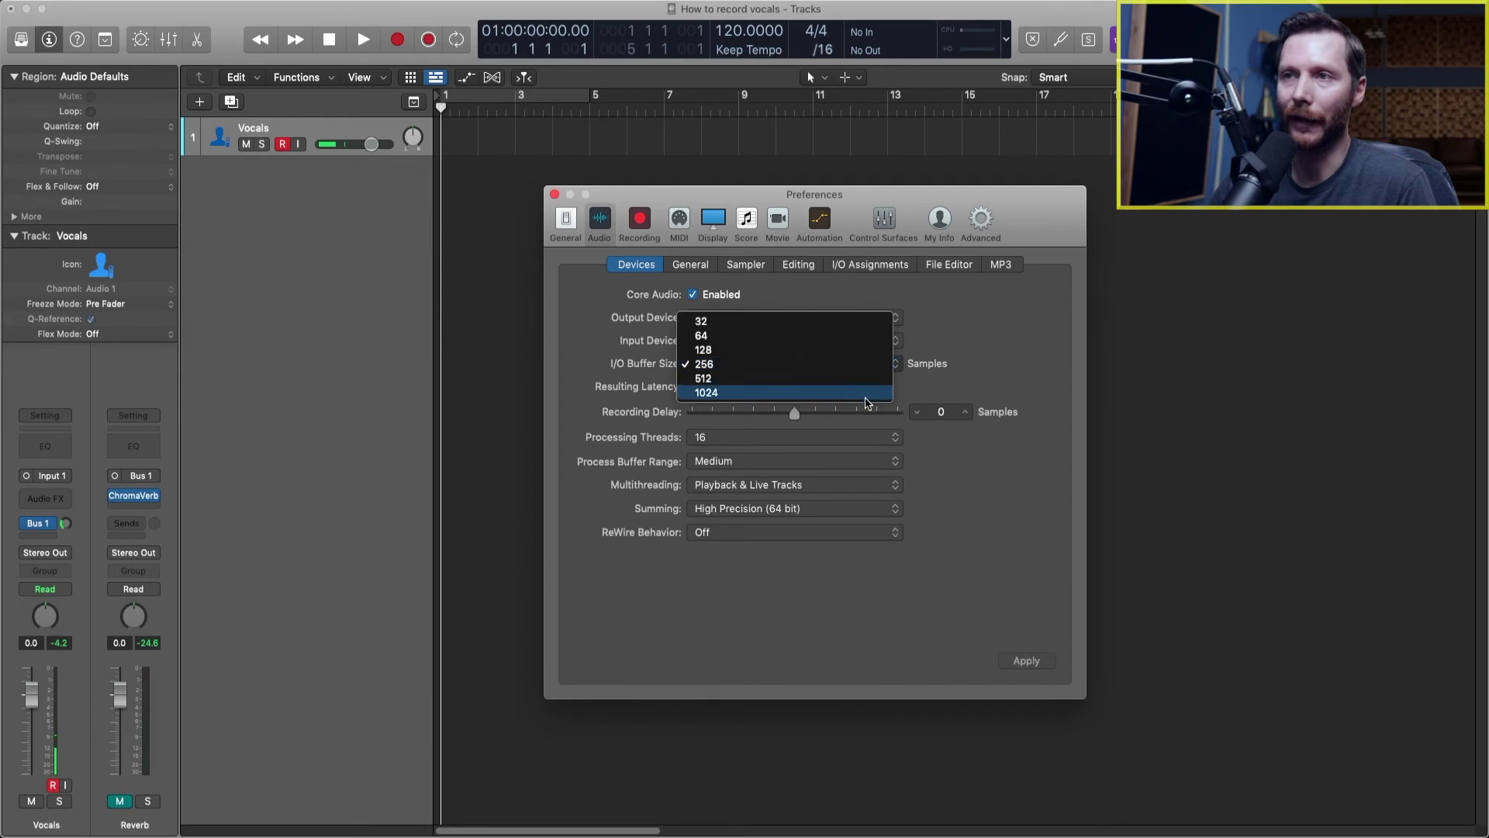
pyautogui.click(867, 393)
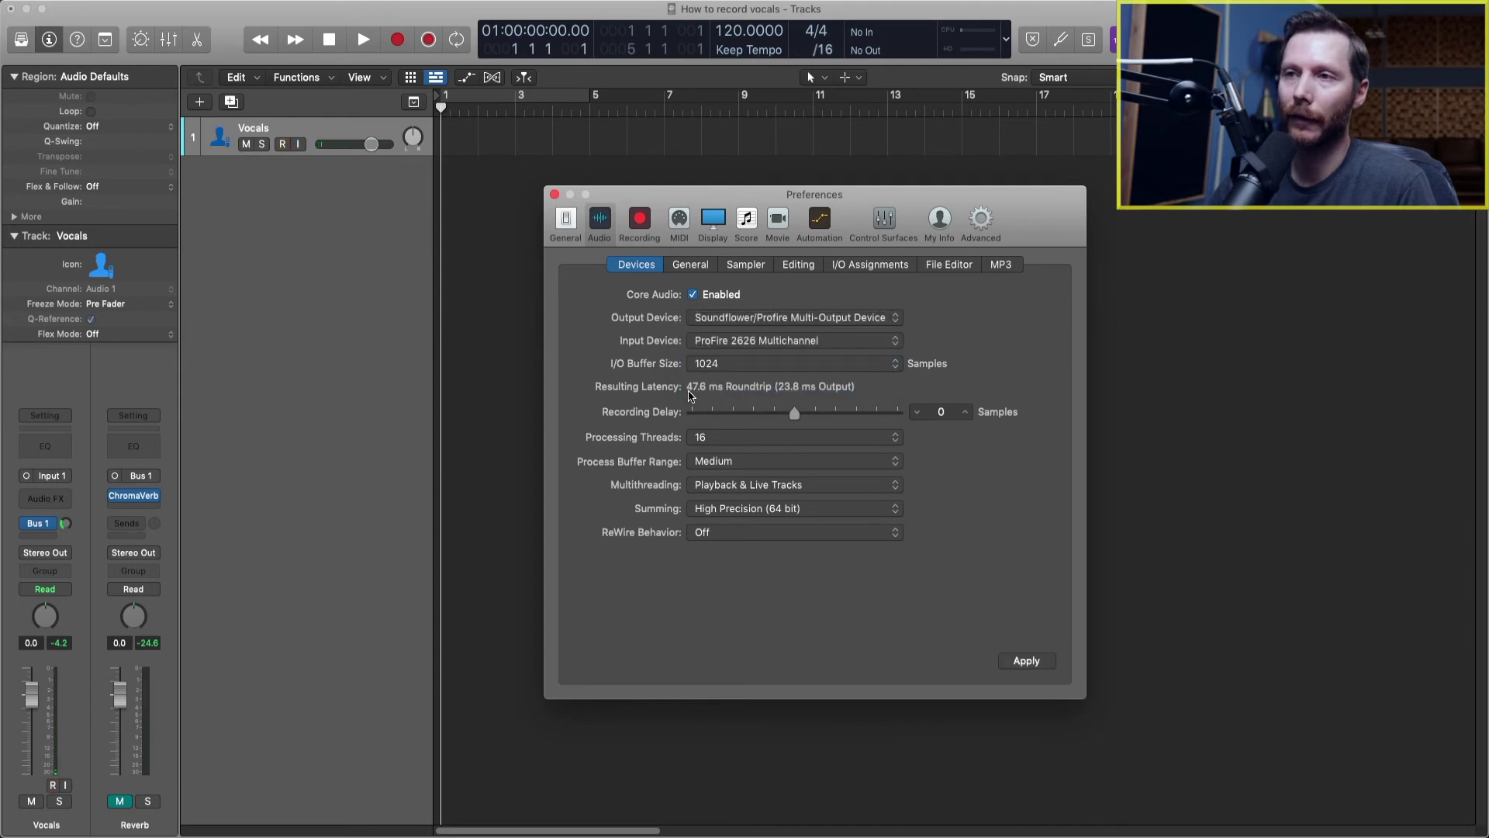
pyautogui.moveTo(712, 393)
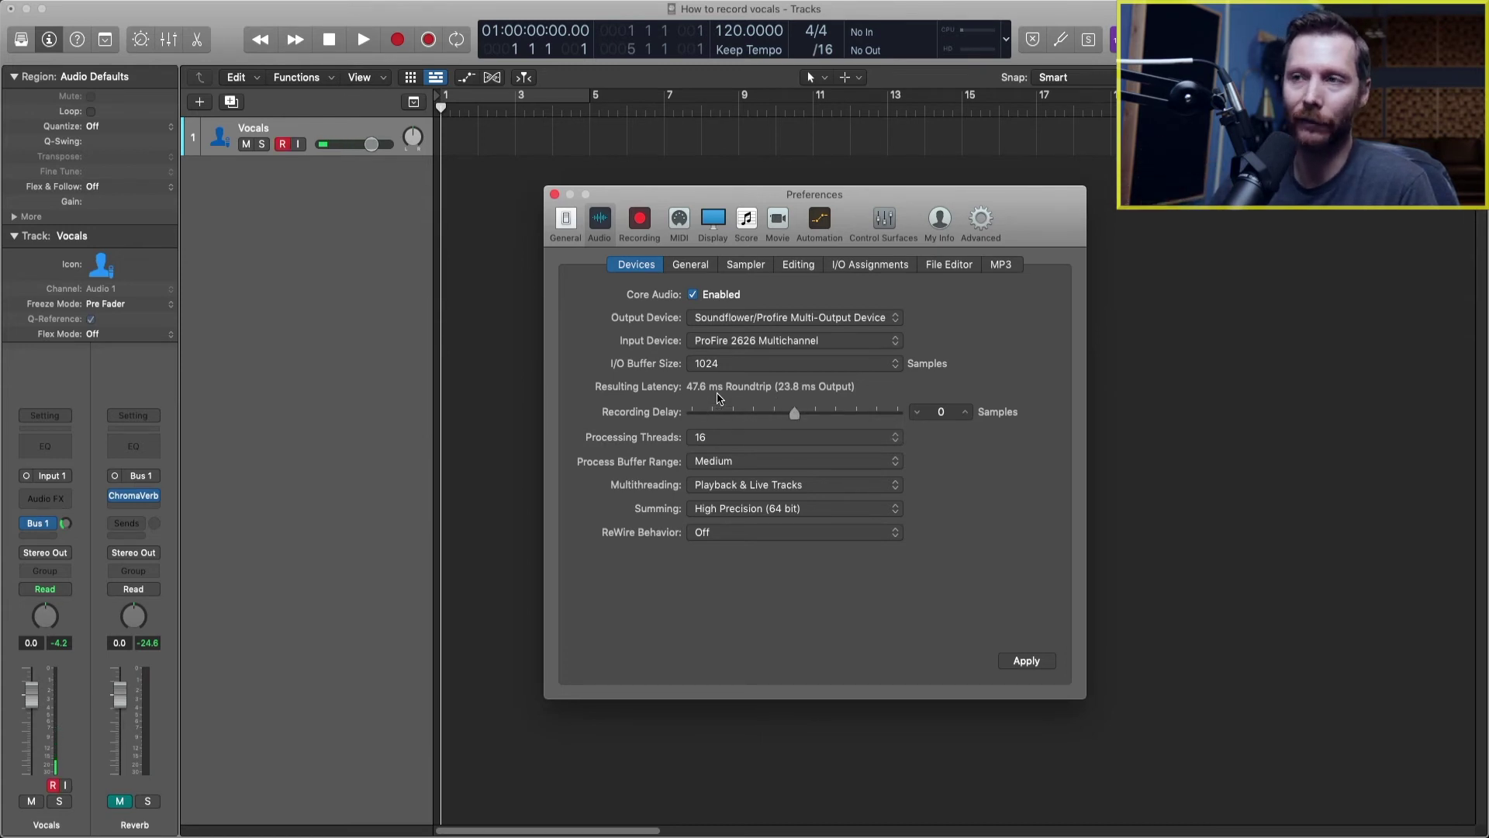
pyautogui.click(758, 364)
pyautogui.click(748, 293)
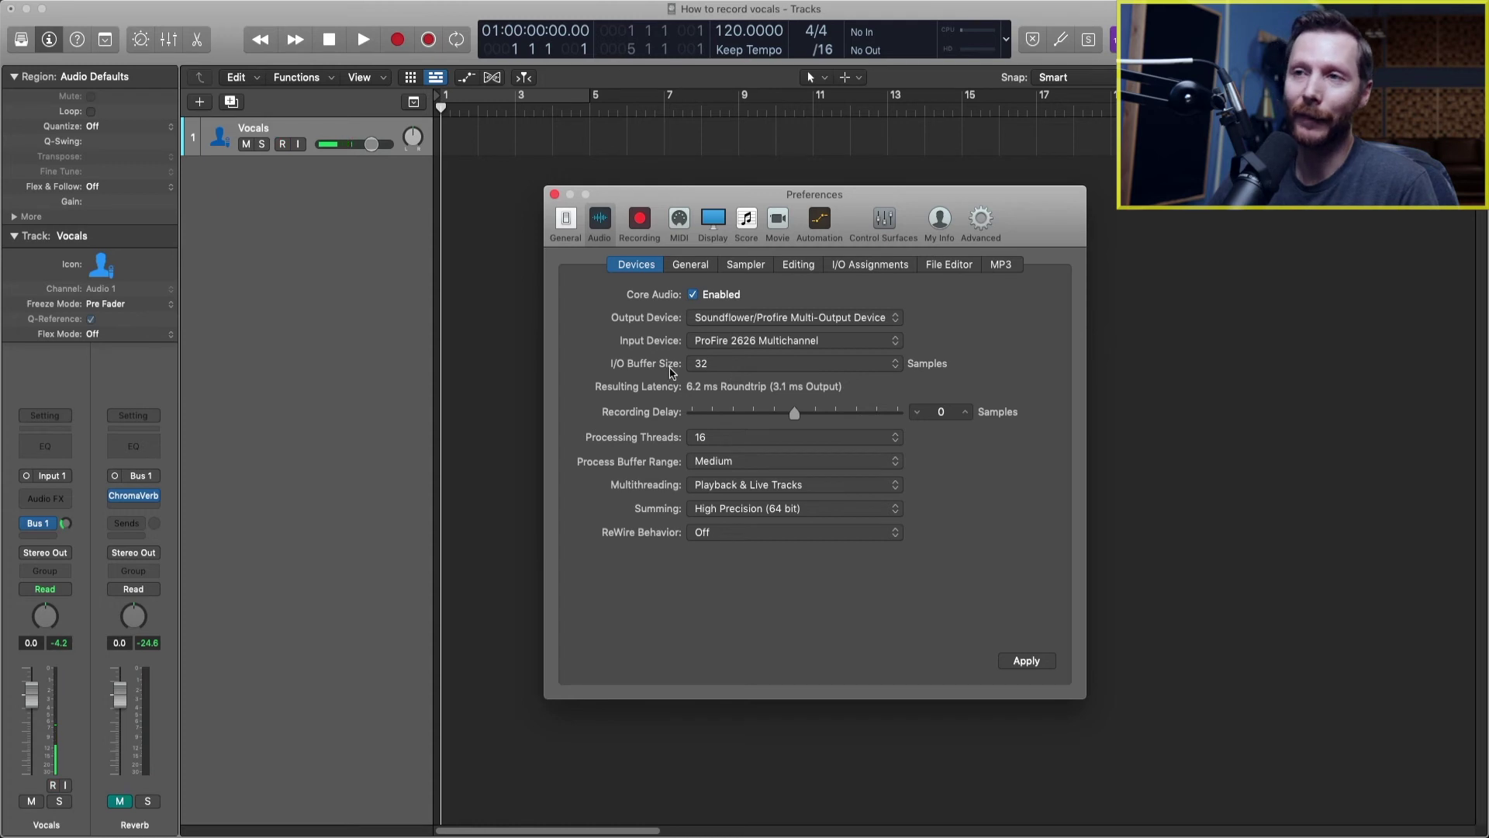
pyautogui.click(730, 367)
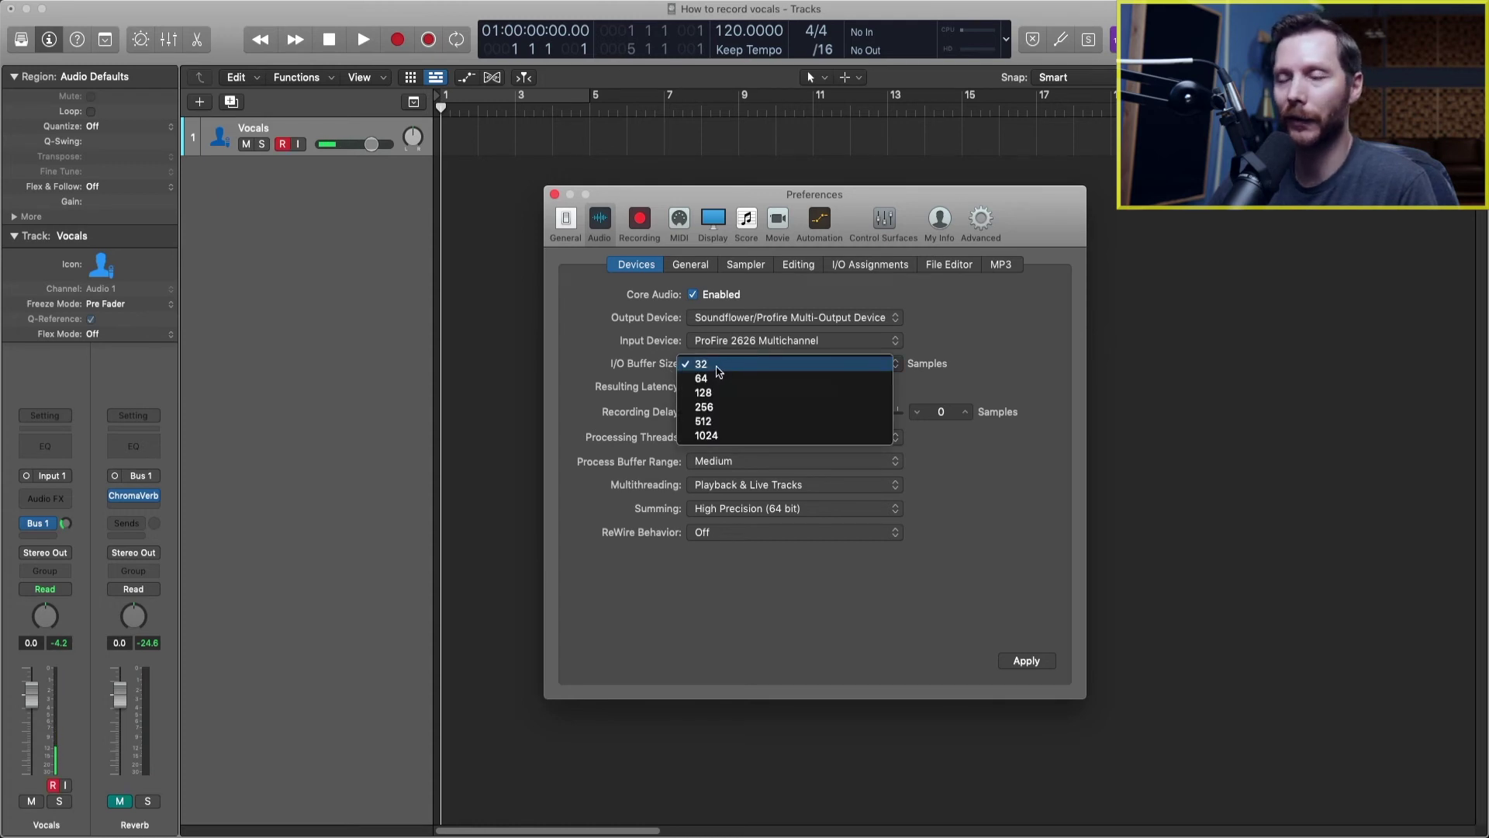
pyautogui.click(719, 369)
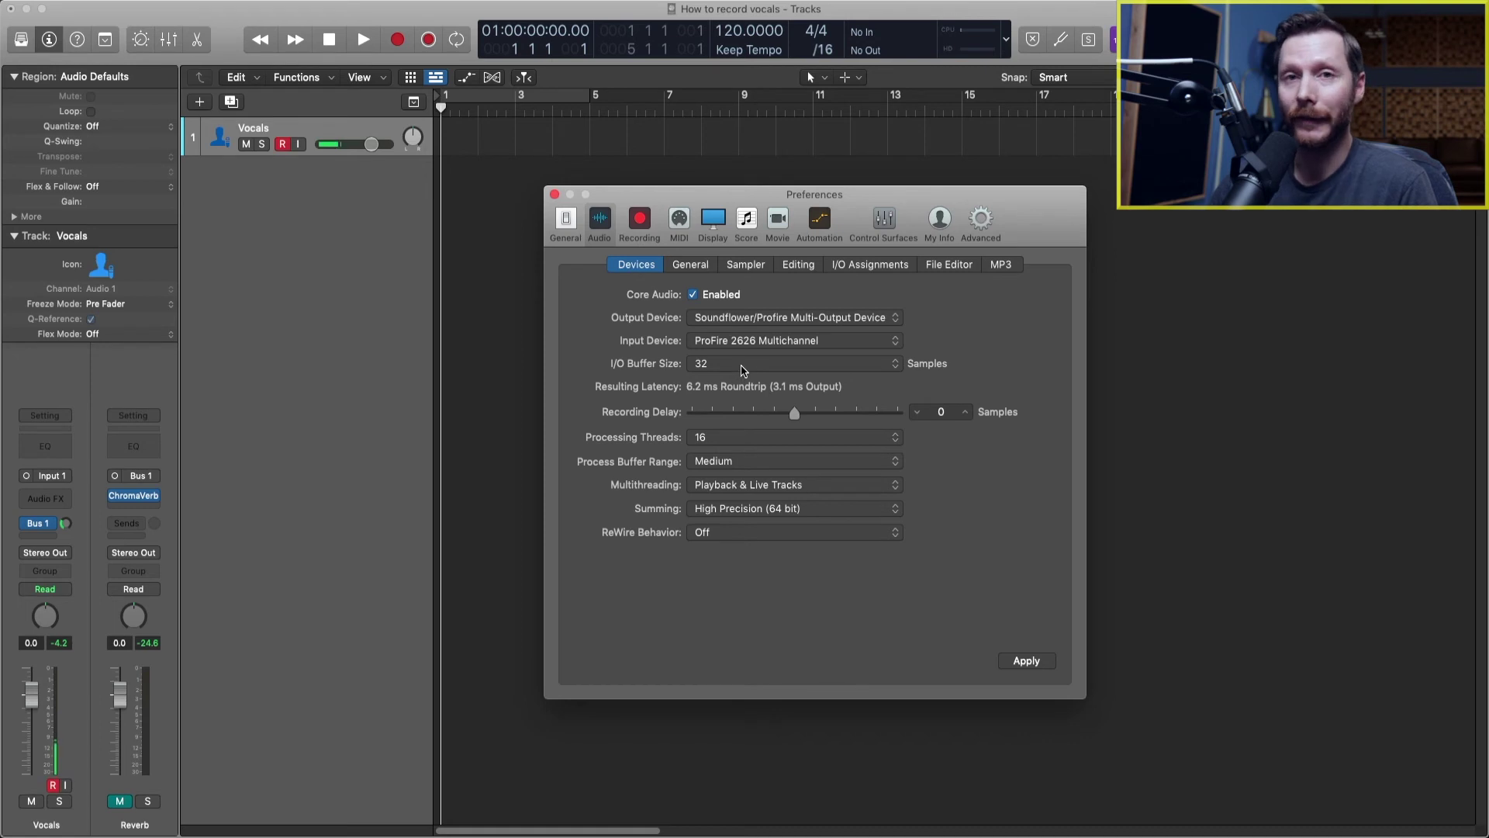
pyautogui.click(742, 372)
pyautogui.click(718, 408)
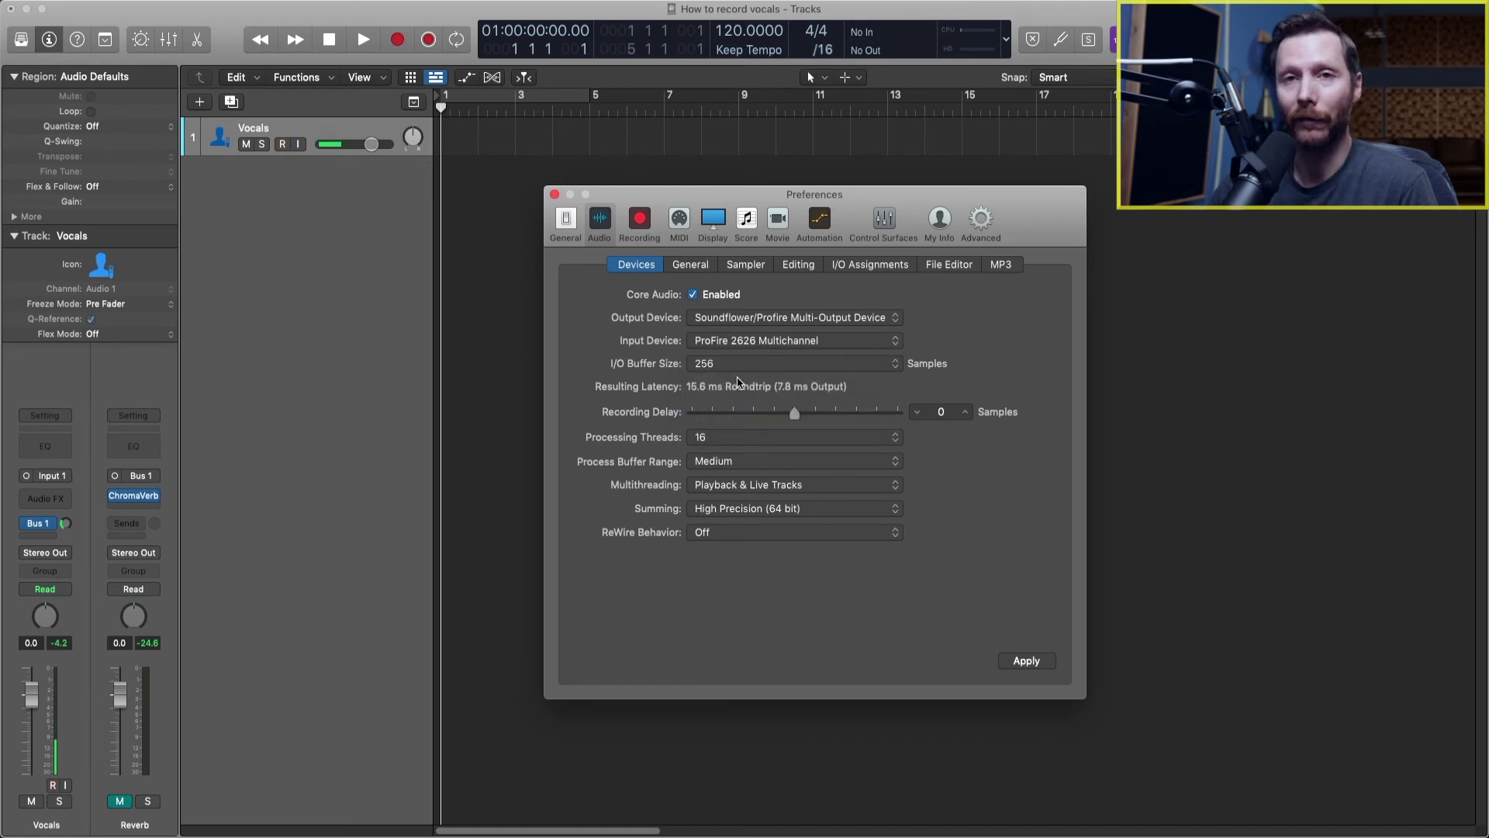
# Set the I/O buffer size to 128 samples, trying 64 samples for comparison
pyautogui.click(741, 369)
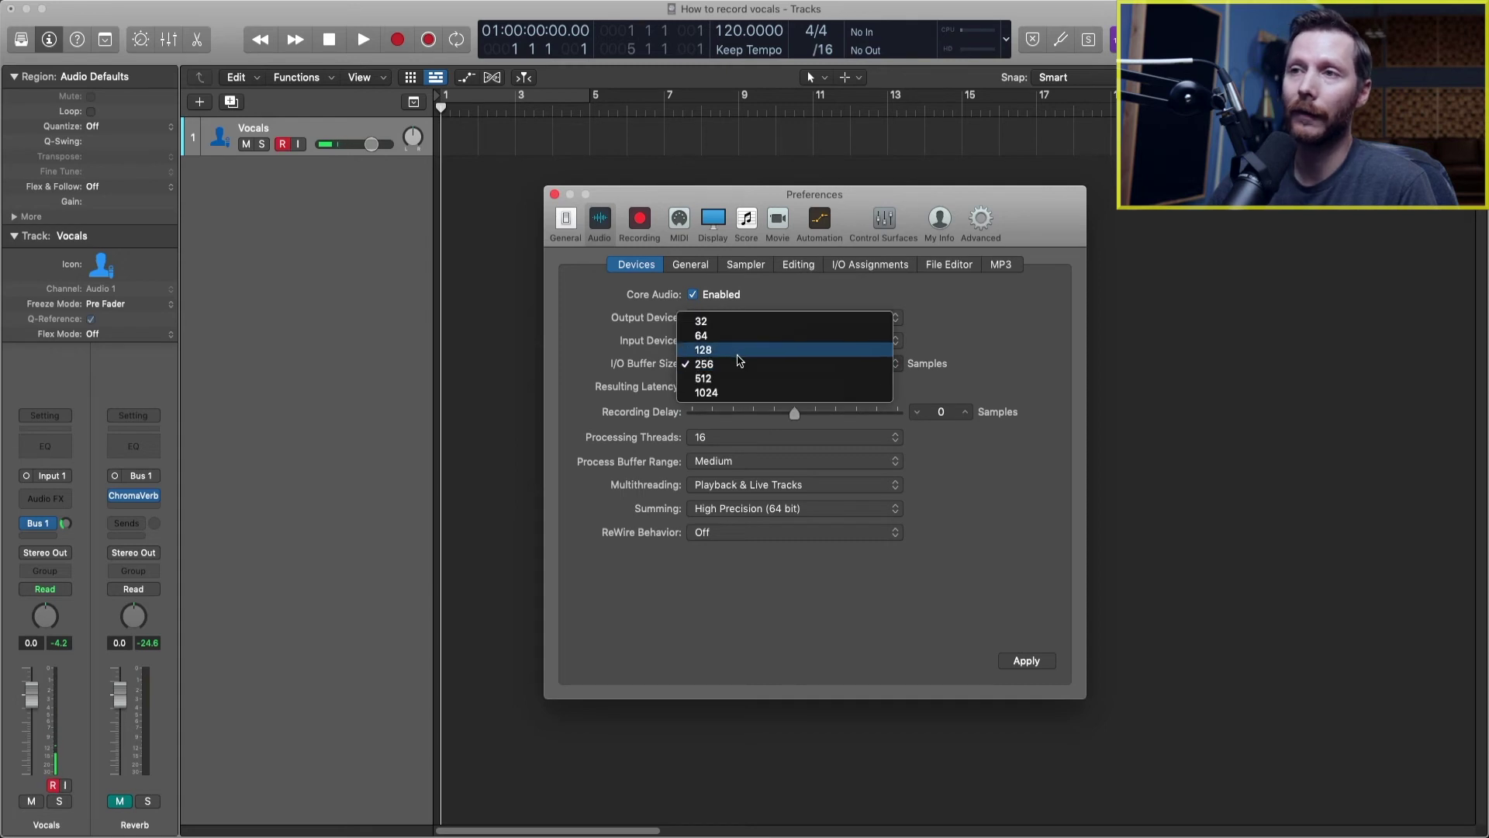
pyautogui.click(736, 357)
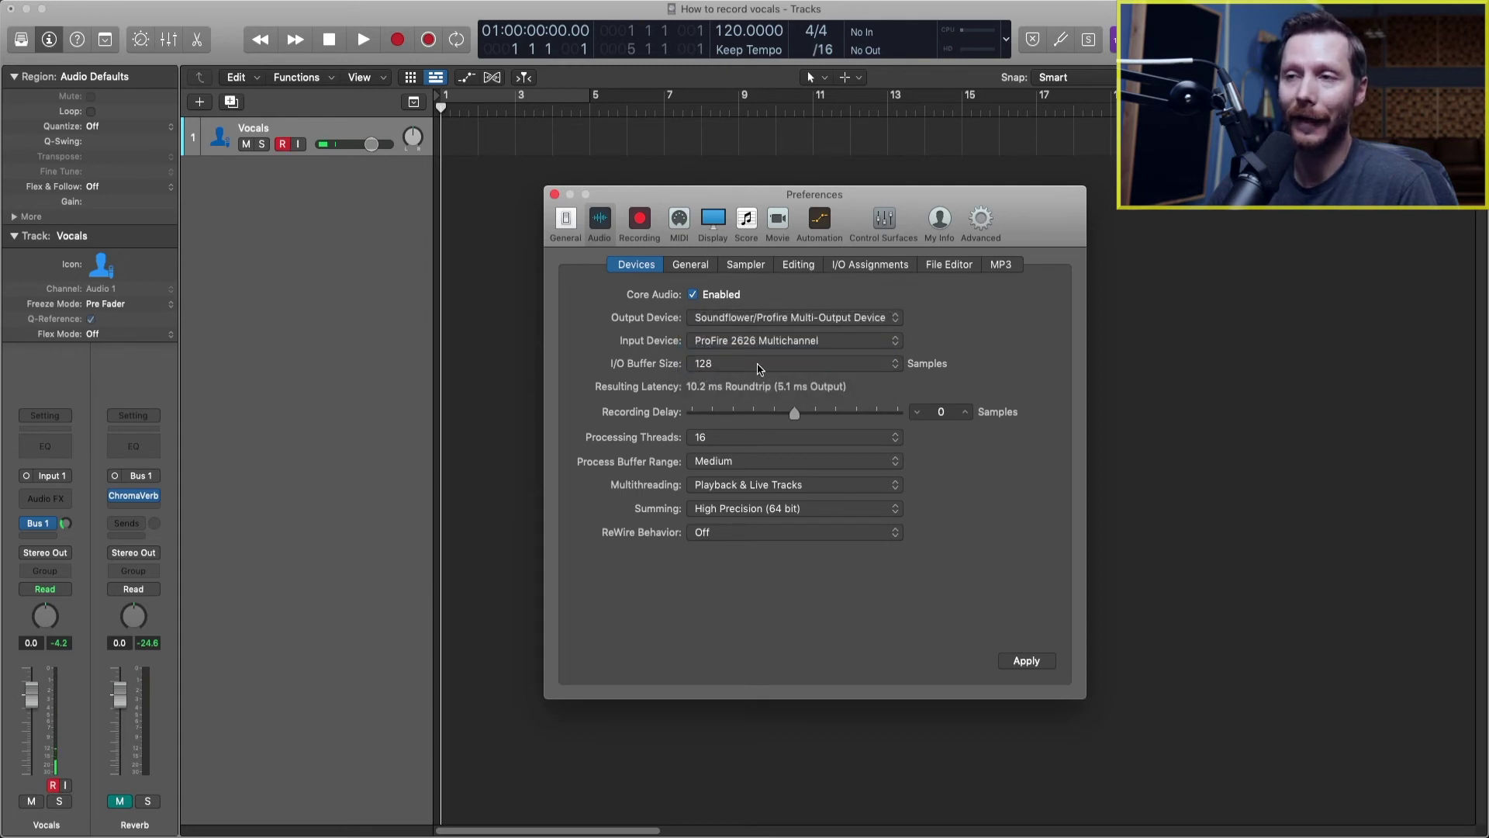
pyautogui.click(726, 371)
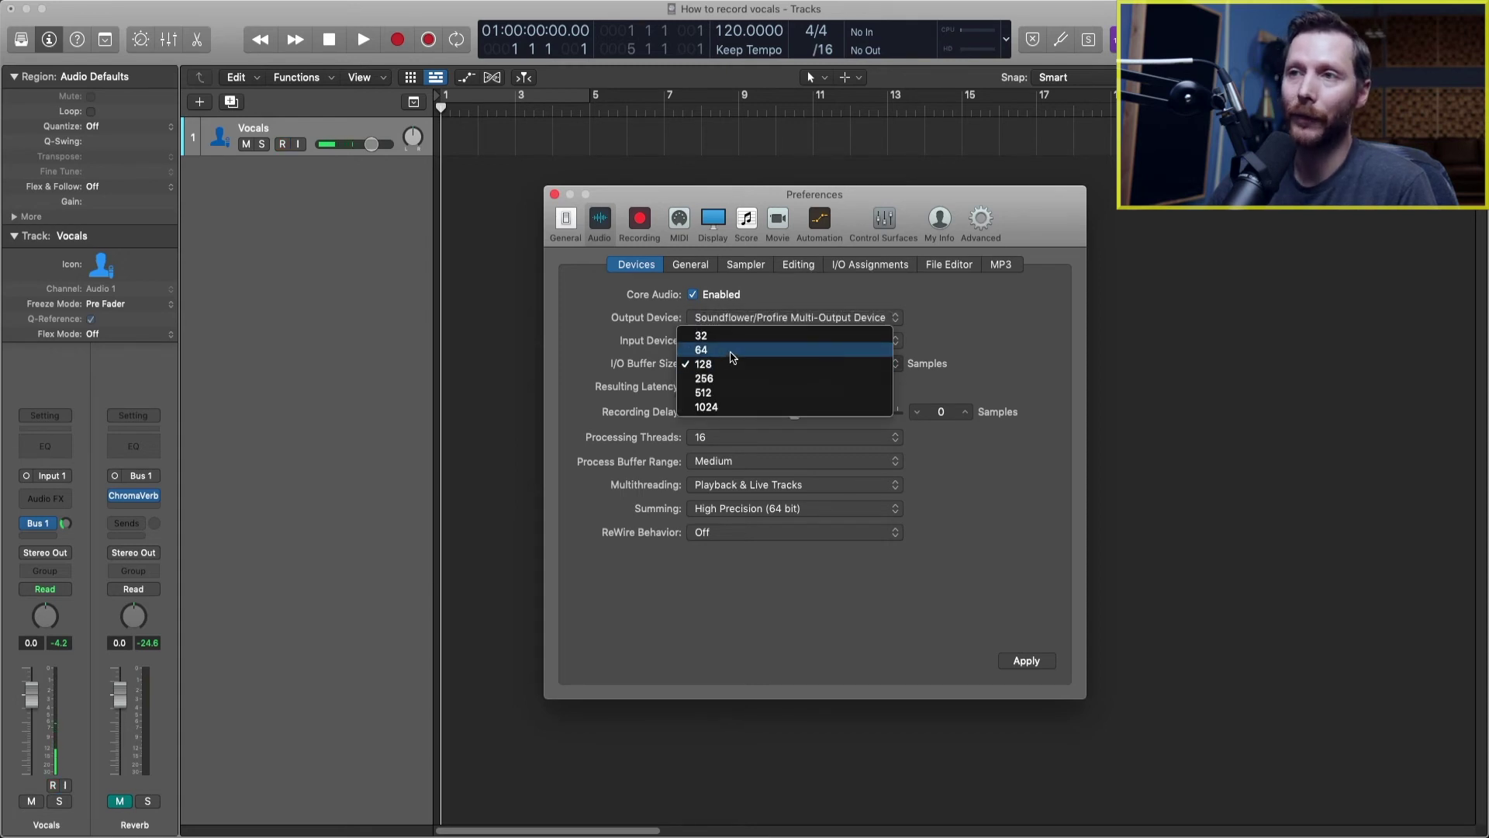
pyautogui.click(731, 353)
pyautogui.click(732, 369)
pyautogui.click(743, 380)
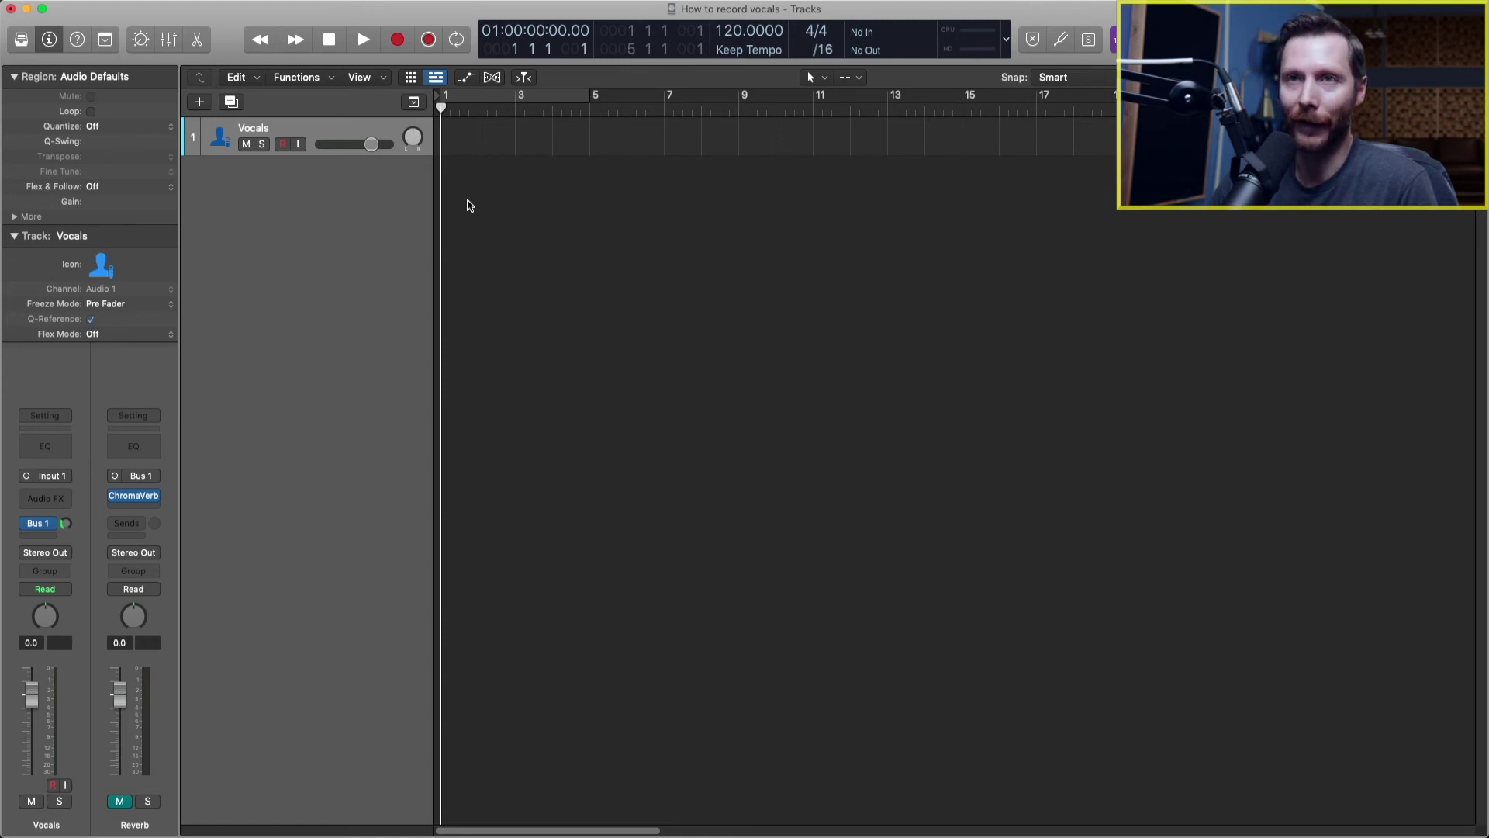
# Create 16 new audio tracks with ascending inputs starting from Input 1
pyautogui.click(199, 106)
pyautogui.write('16')
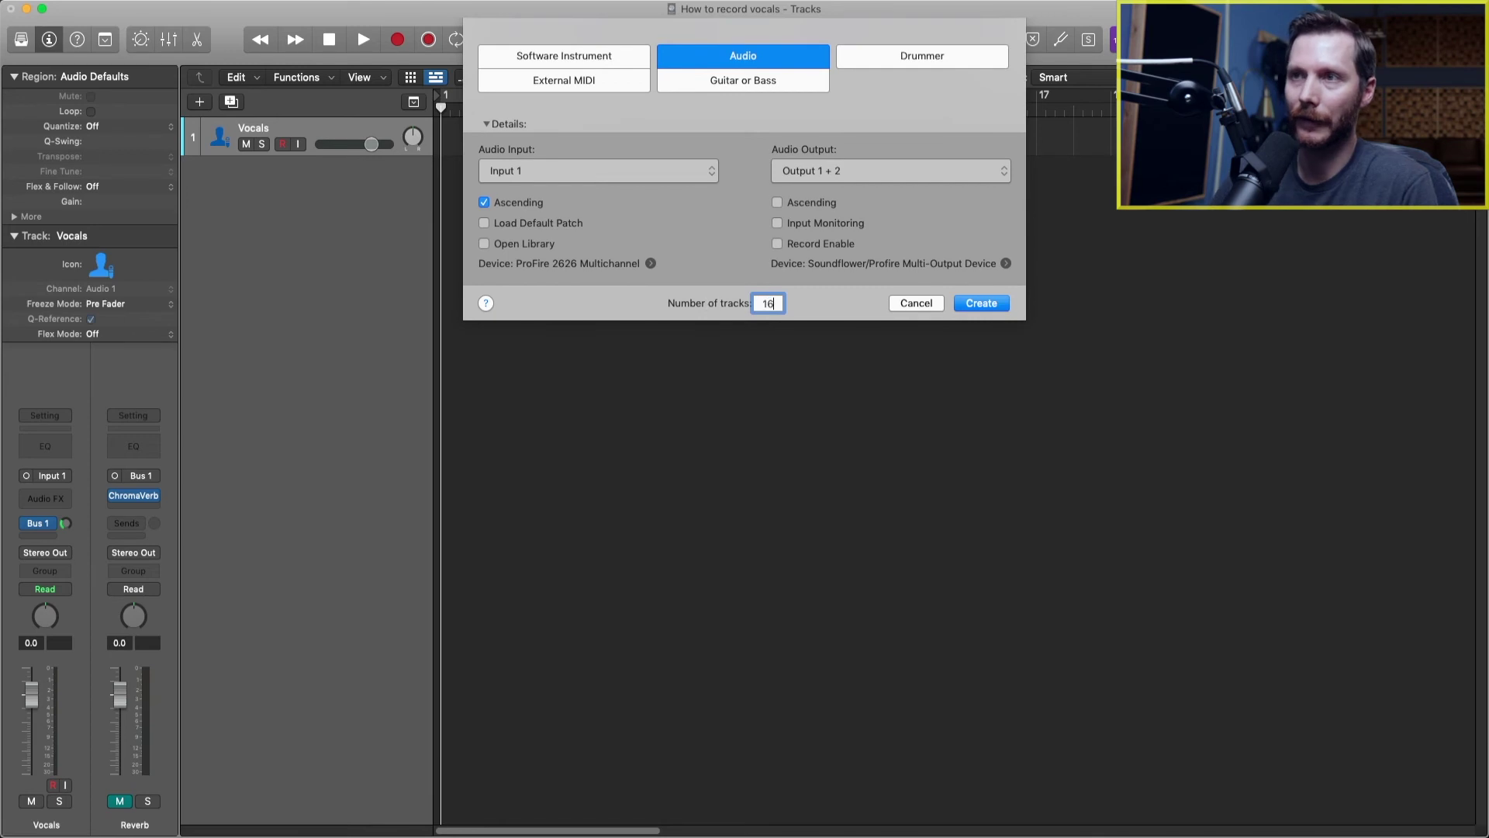
pyautogui.press('Return')
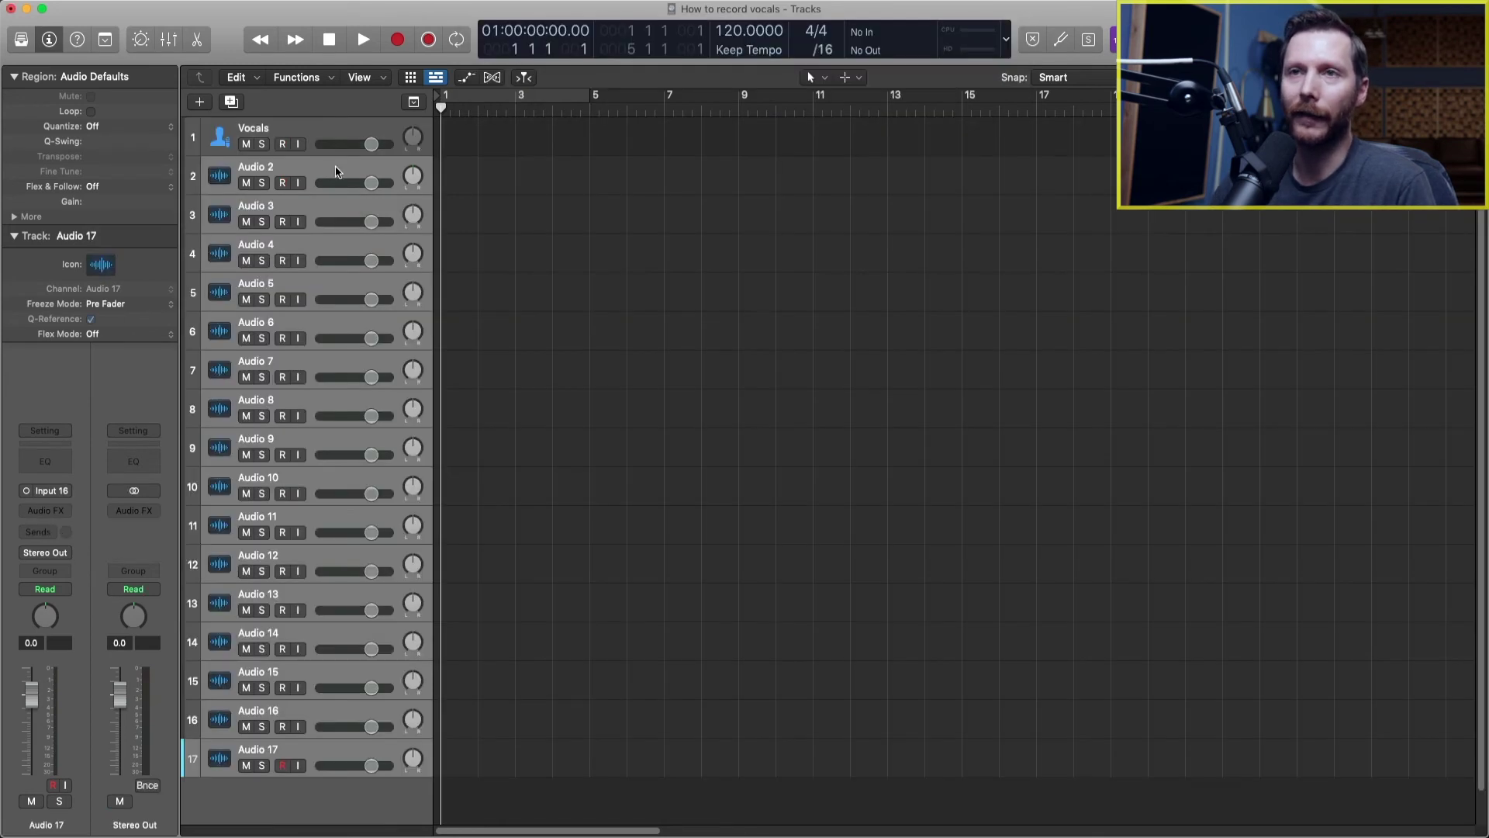
# Show the Freeze component in the track headers and freeze tracks Audio 2 through Audio 17
pyautogui.click(335, 168)
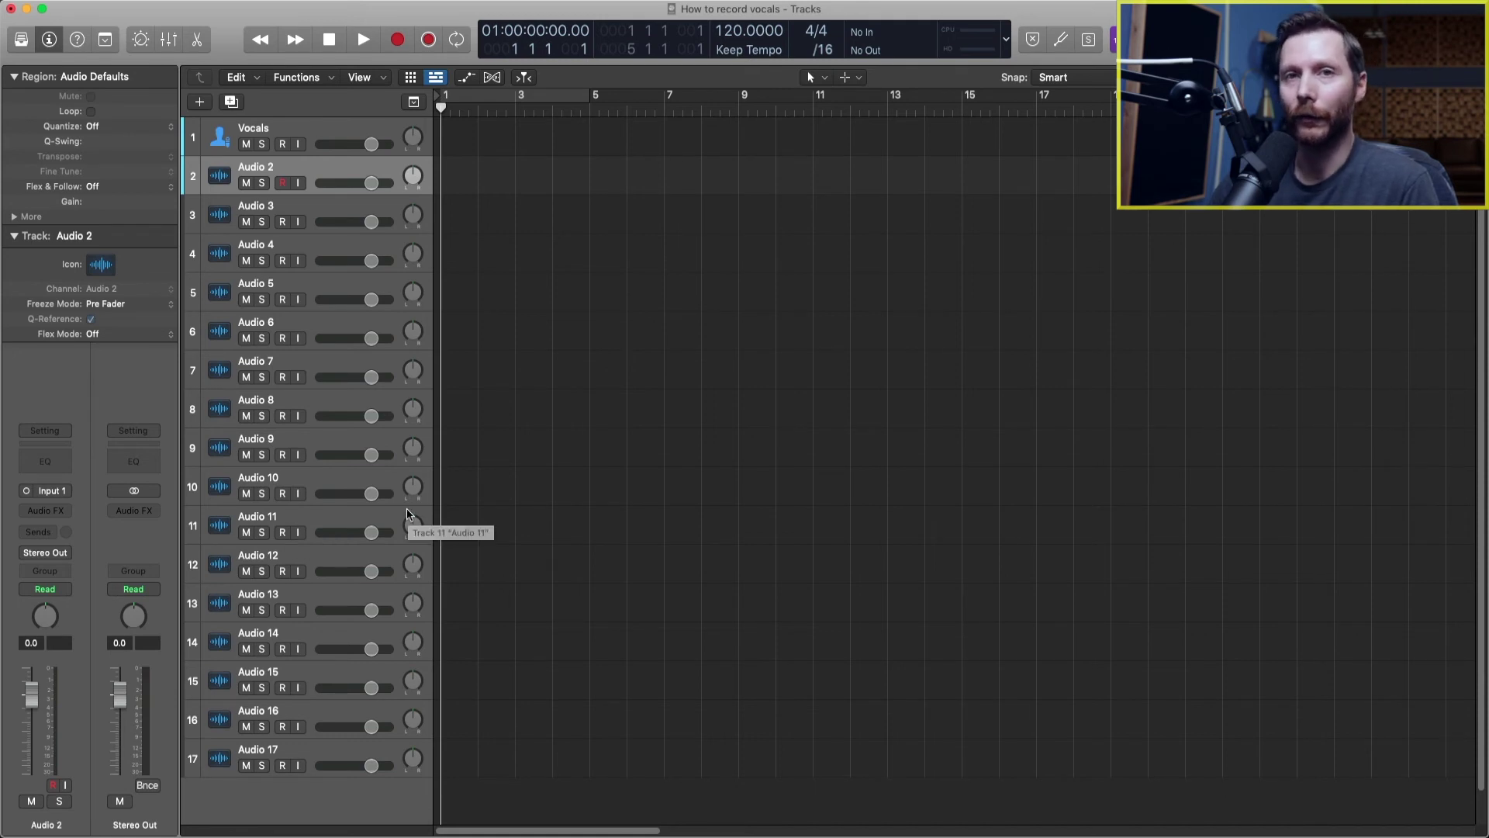
pyautogui.rightClick(303, 166)
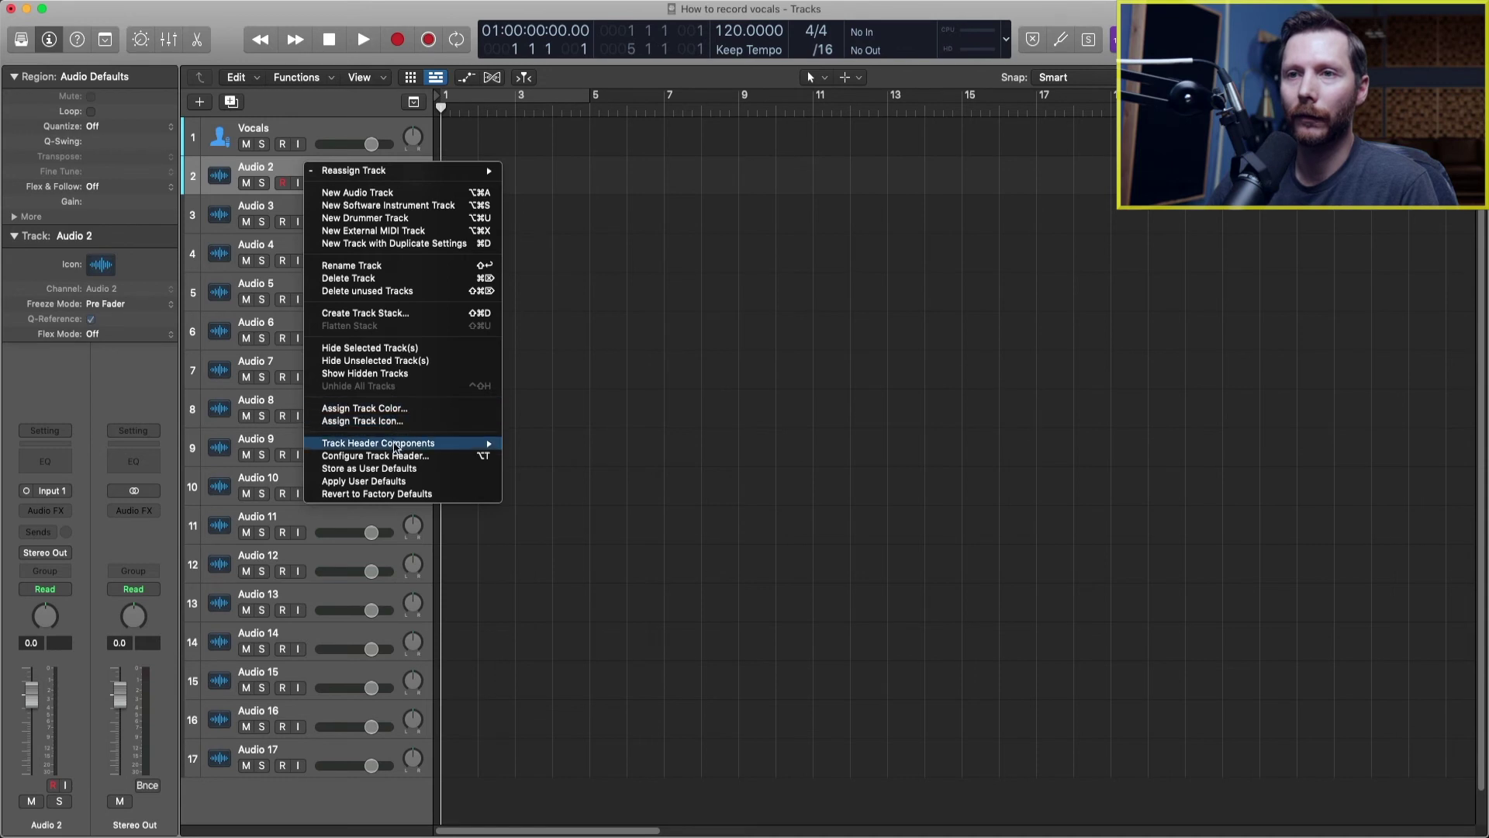
pyautogui.moveTo(394, 449)
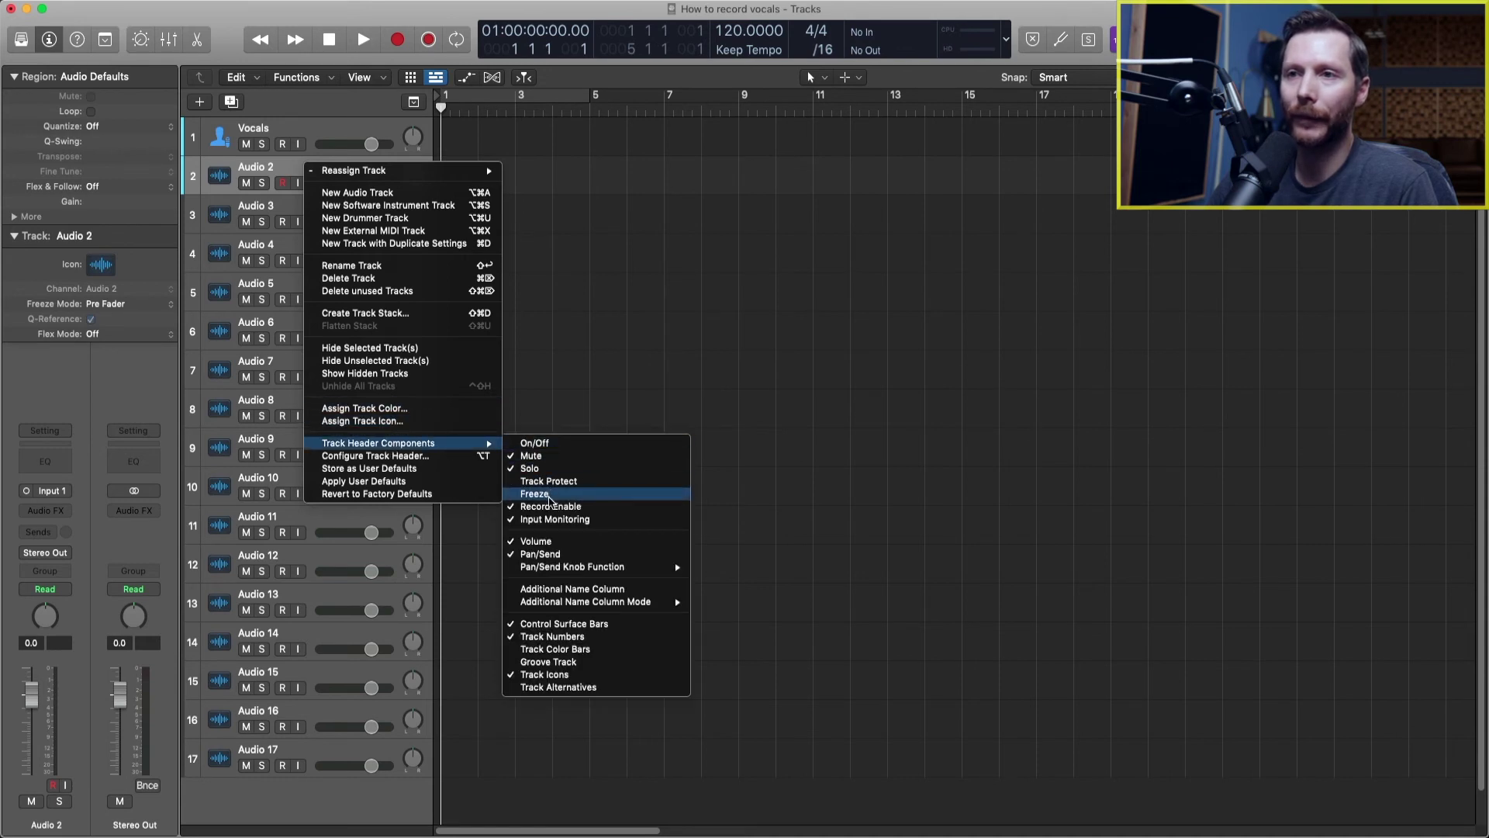
pyautogui.click(550, 498)
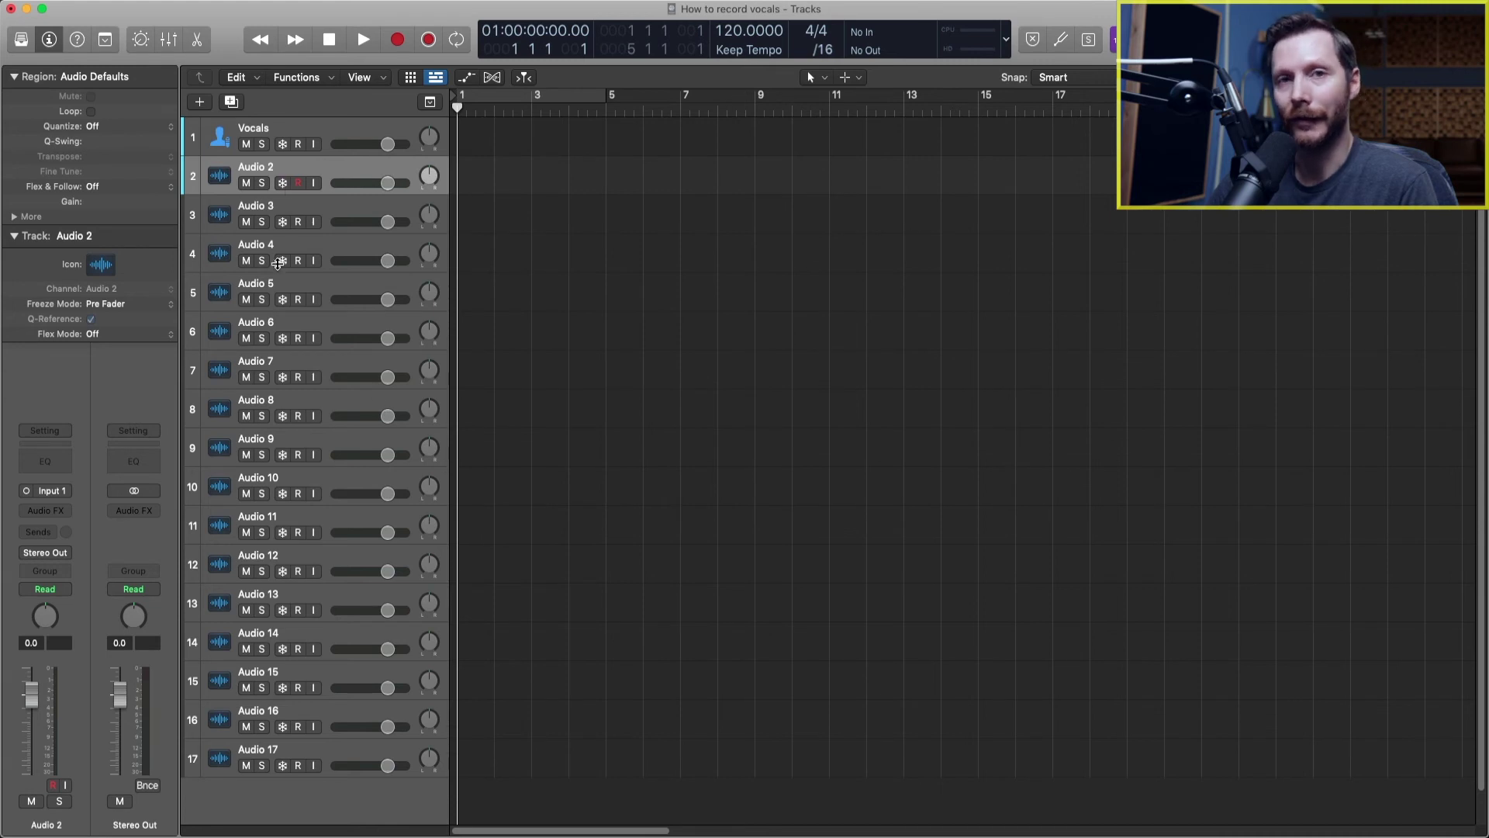
pyautogui.moveTo(284, 190); pyautogui.dragTo(284, 765)
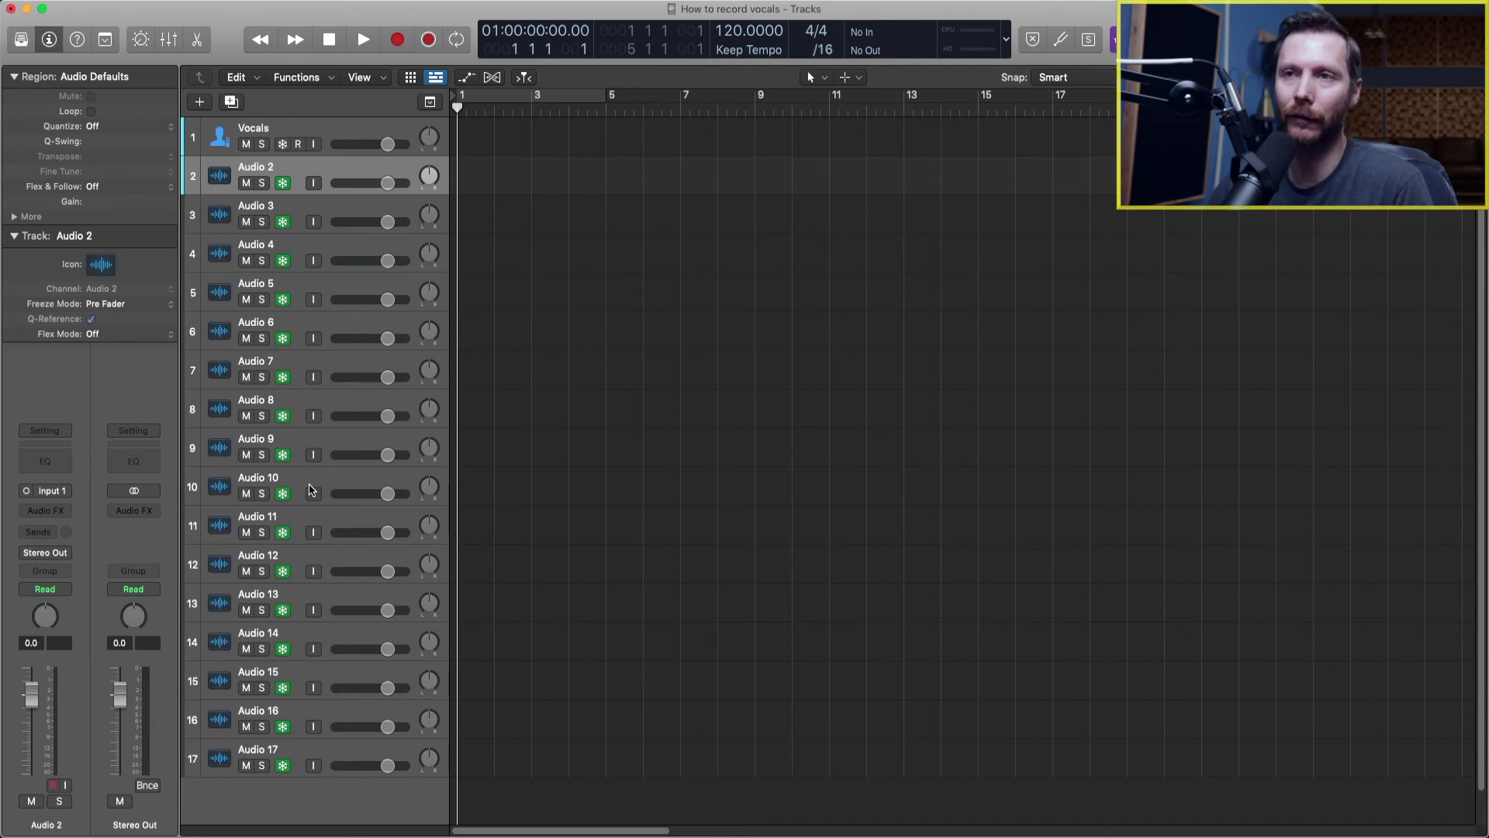
pyautogui.press('space')
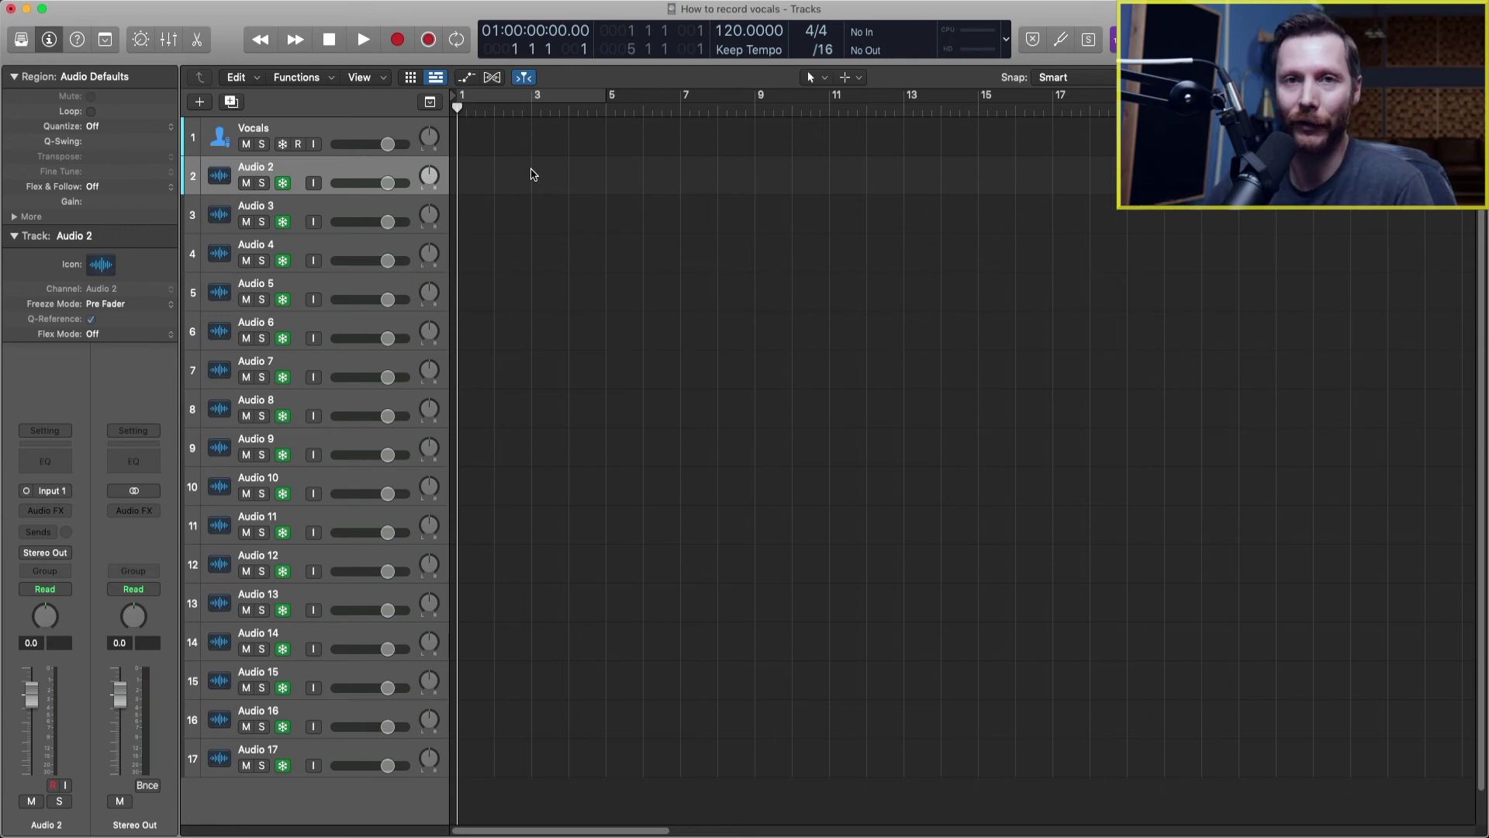
# Record-enable the Vocals track and define a cycle region from bar 5 to bar 13
pyautogui.click(297, 144)
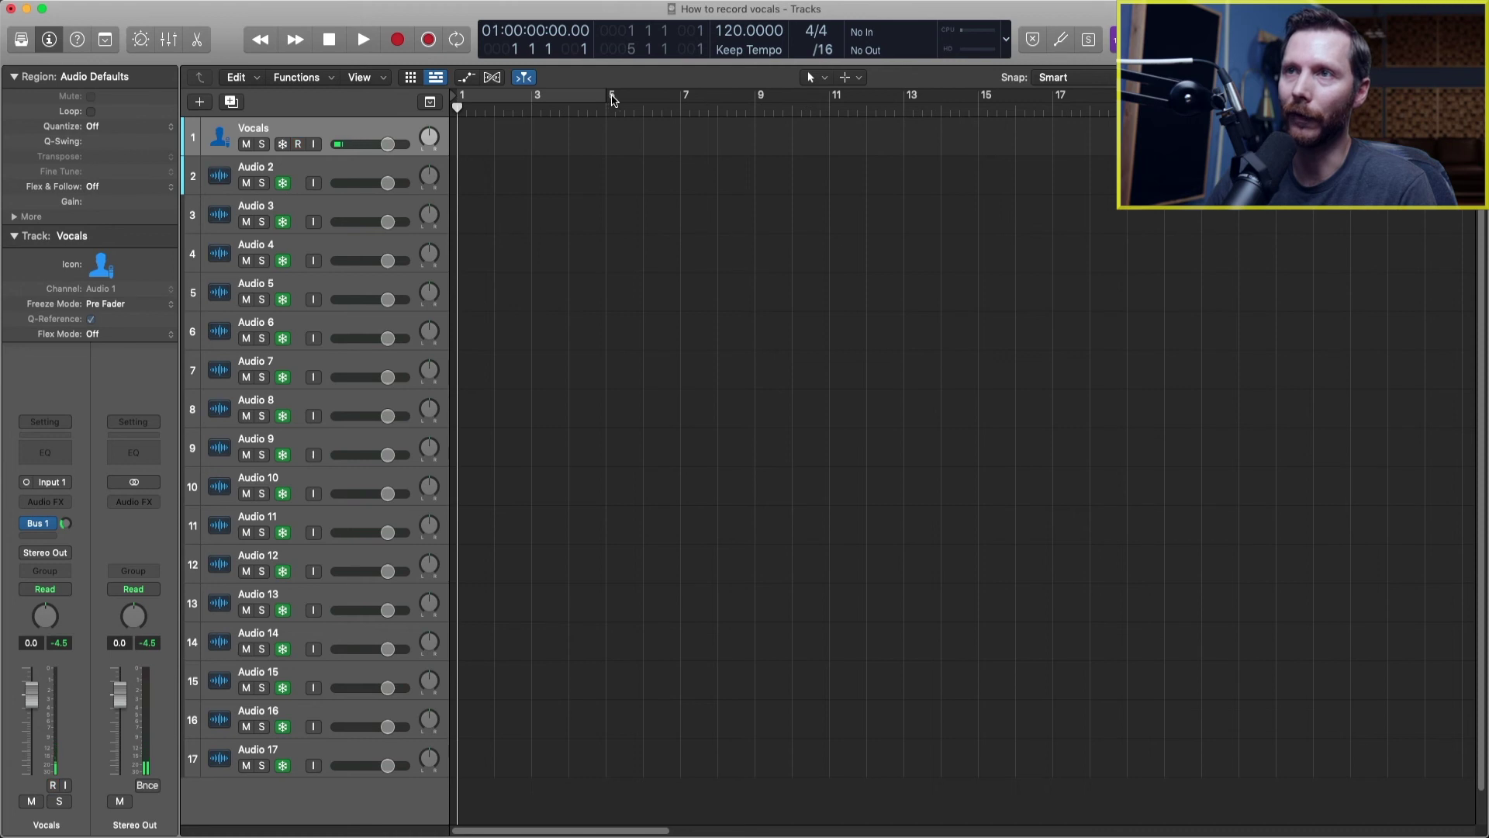
pyautogui.moveTo(610, 100); pyautogui.dragTo(908, 110)
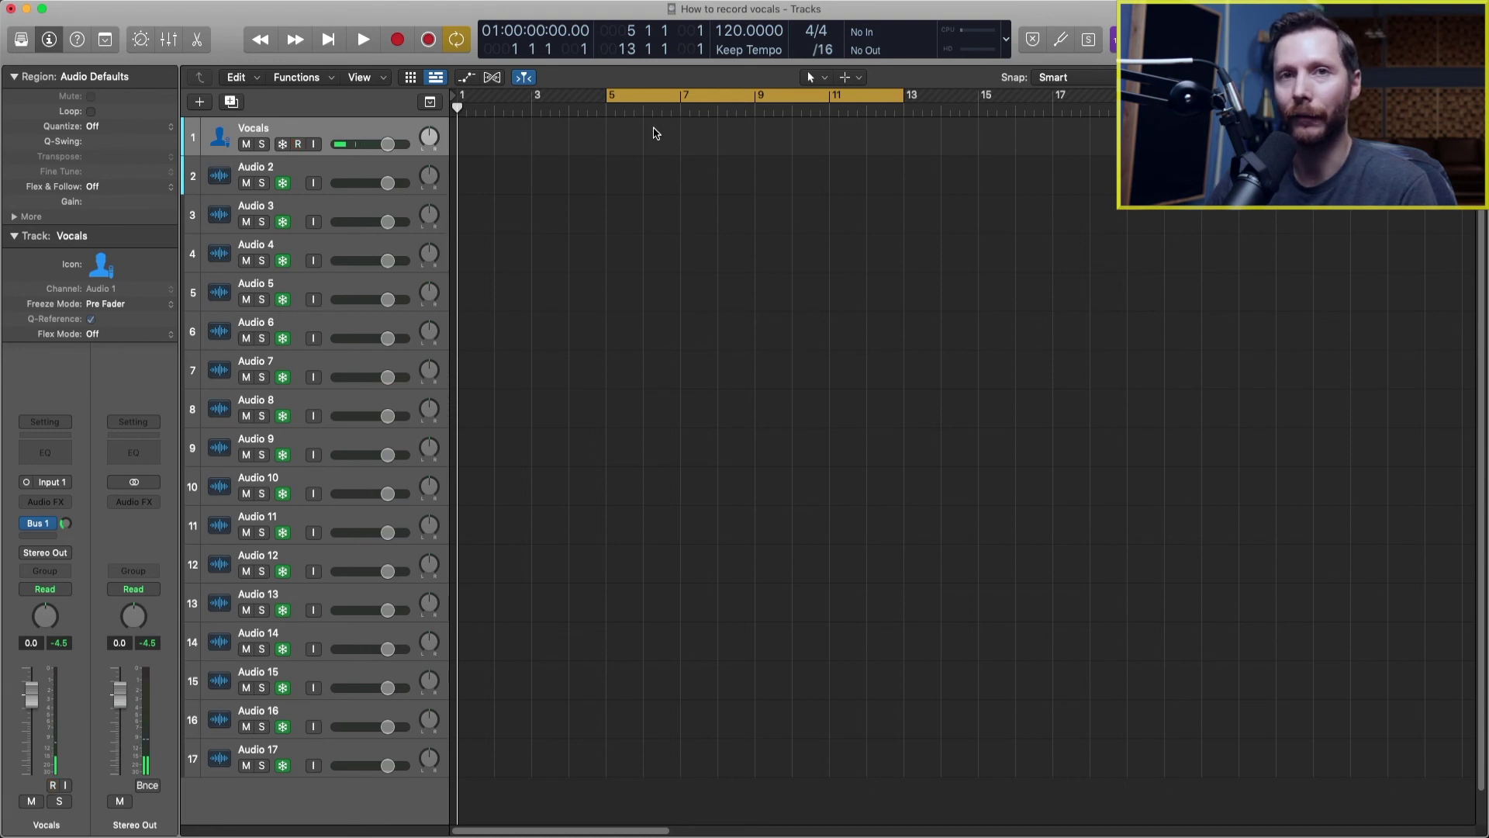
# Set the recording count-in to 1 Bar
pyautogui.click(302, 1)
pyautogui.moveTo(303, 12)
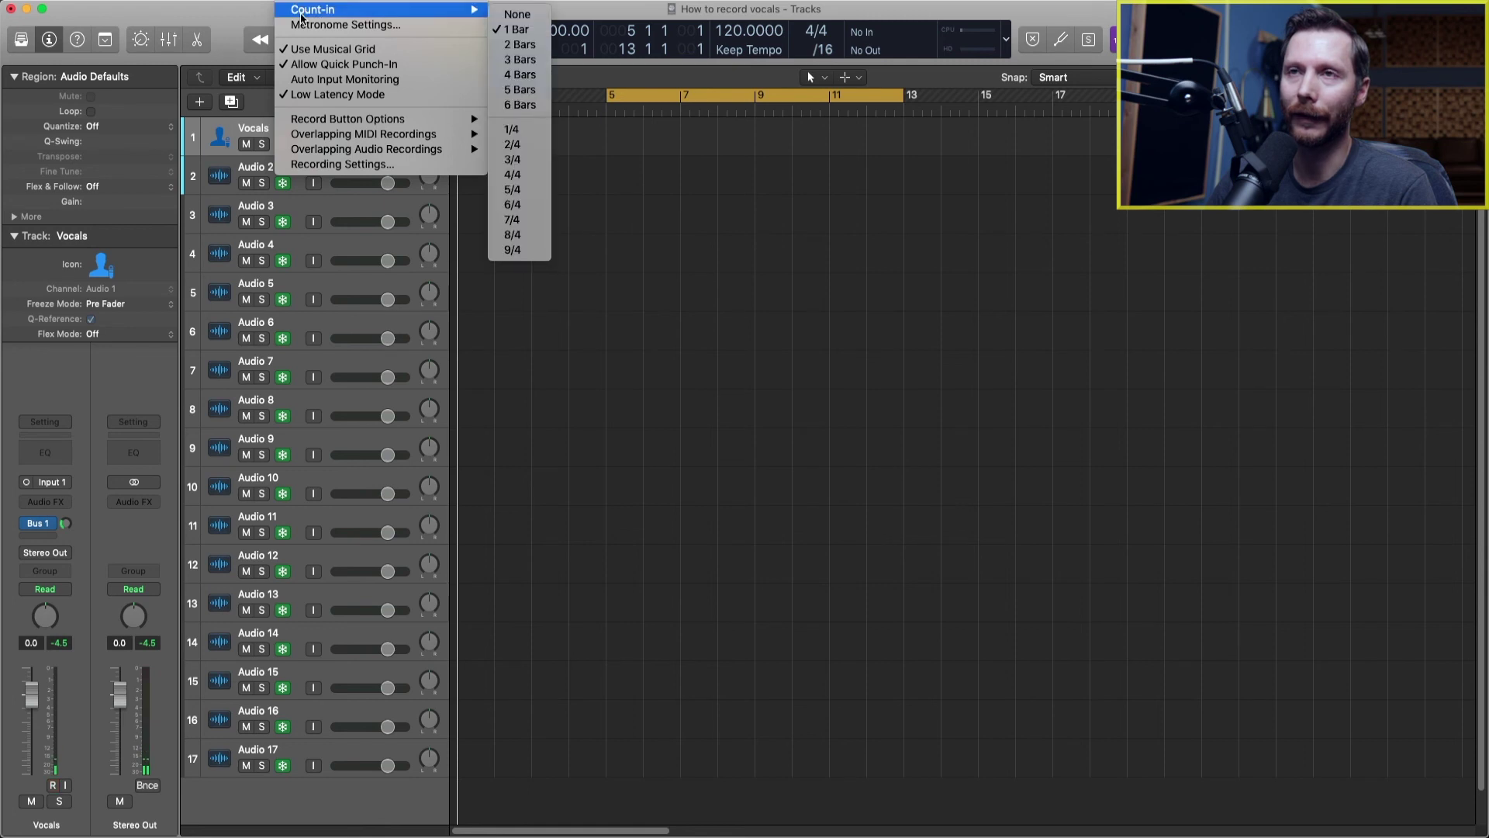
pyautogui.click(535, 33)
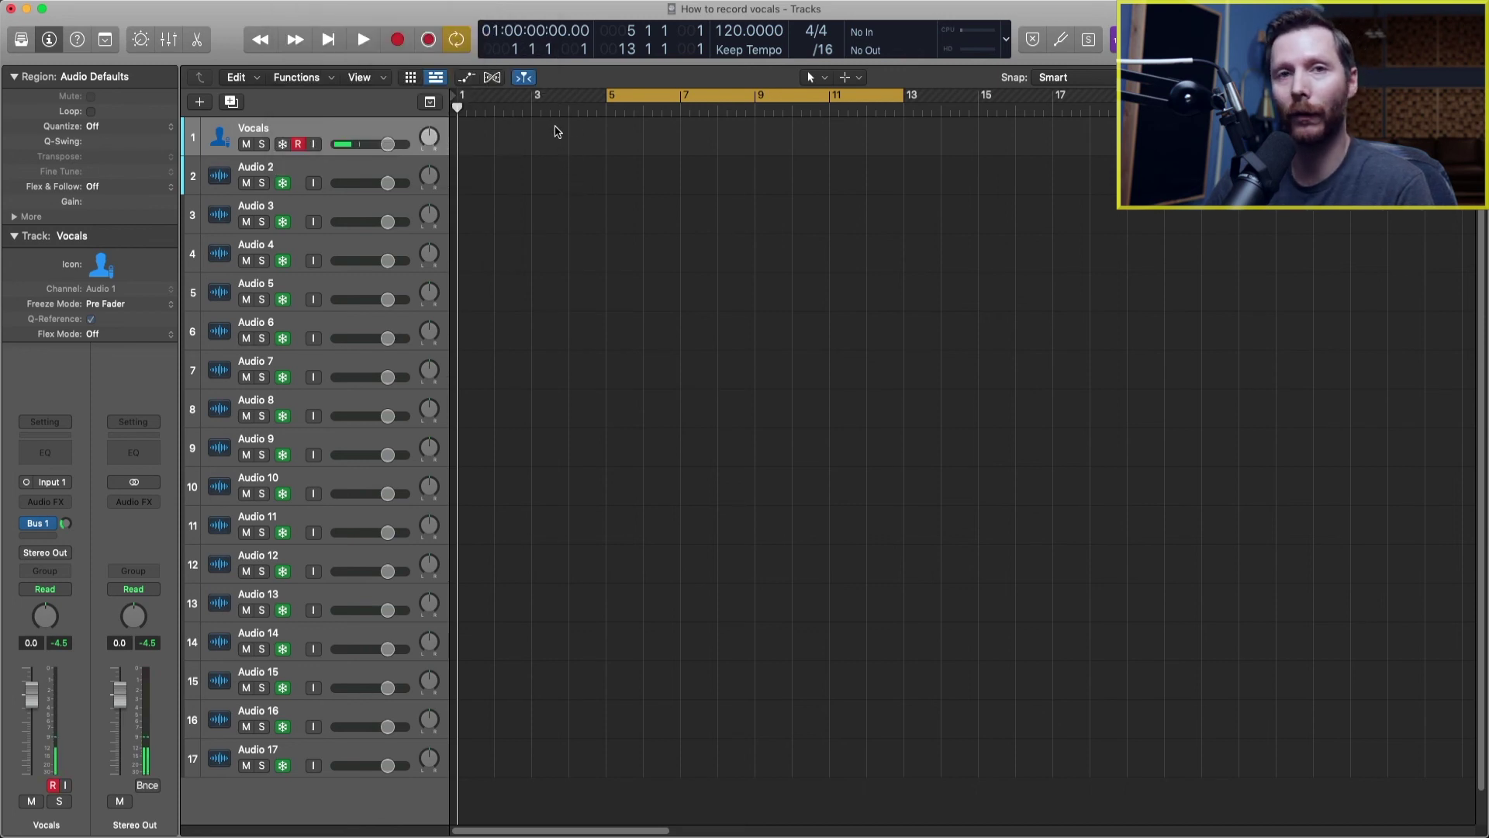
# Record three successive takes on the Vocals track from bar 5, stopping each shortly after bar 9
pyautogui.press('r')
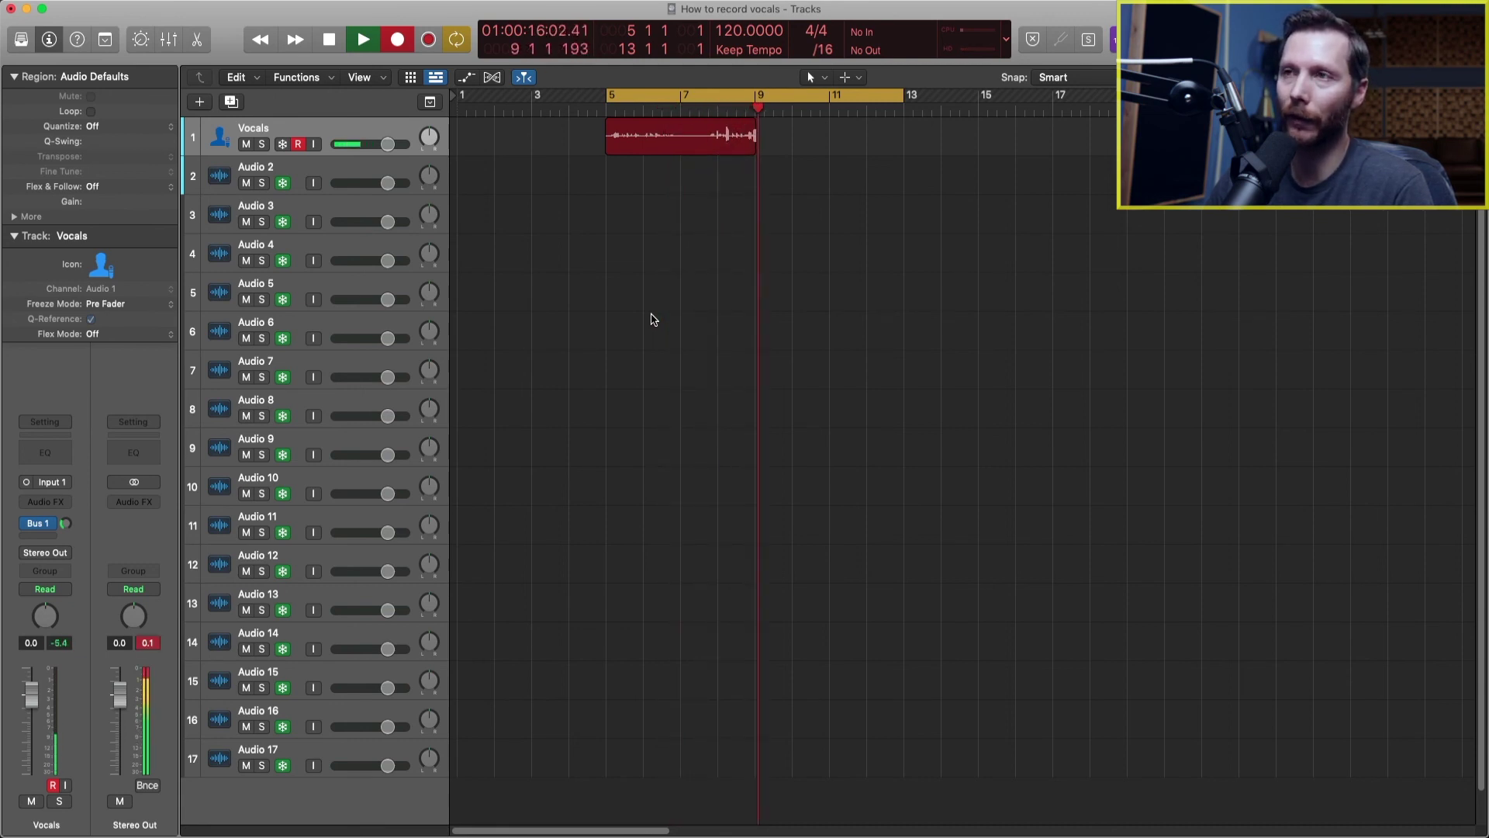
pyautogui.press('space')
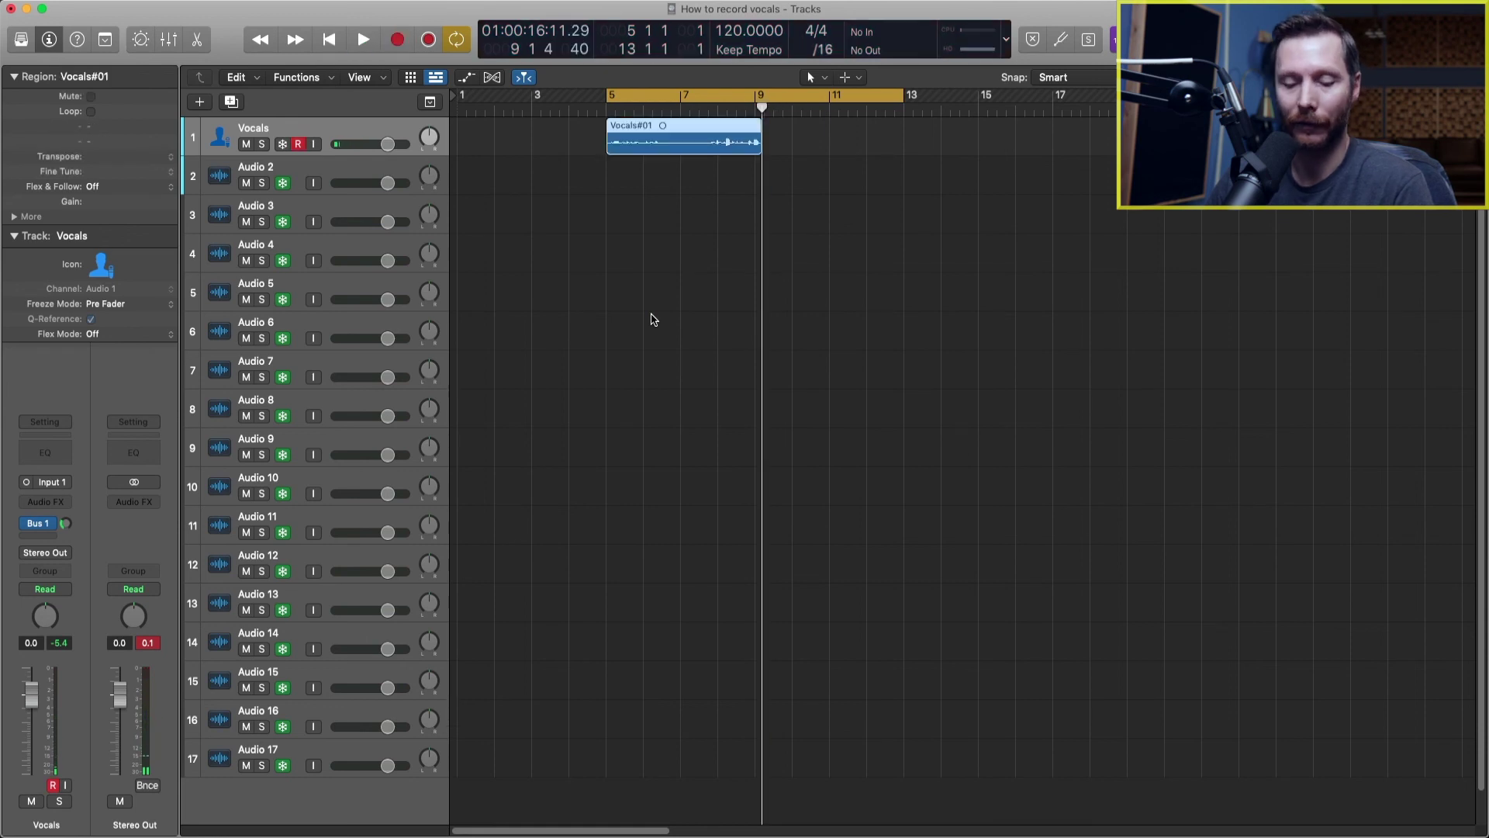
pyautogui.moveTo(857, 233); pyautogui.dragTo(570, 105)
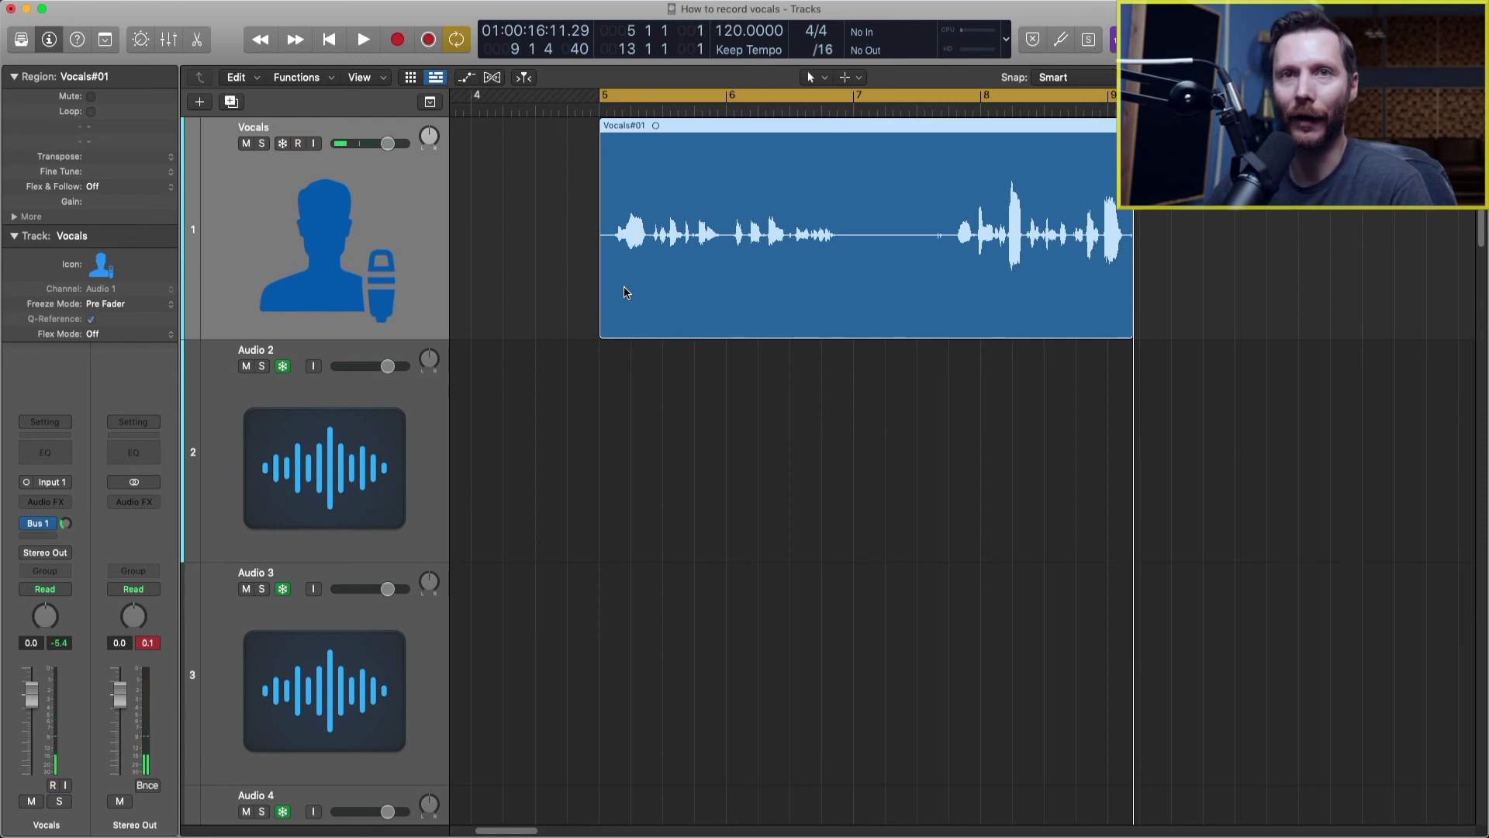
pyautogui.press('r')
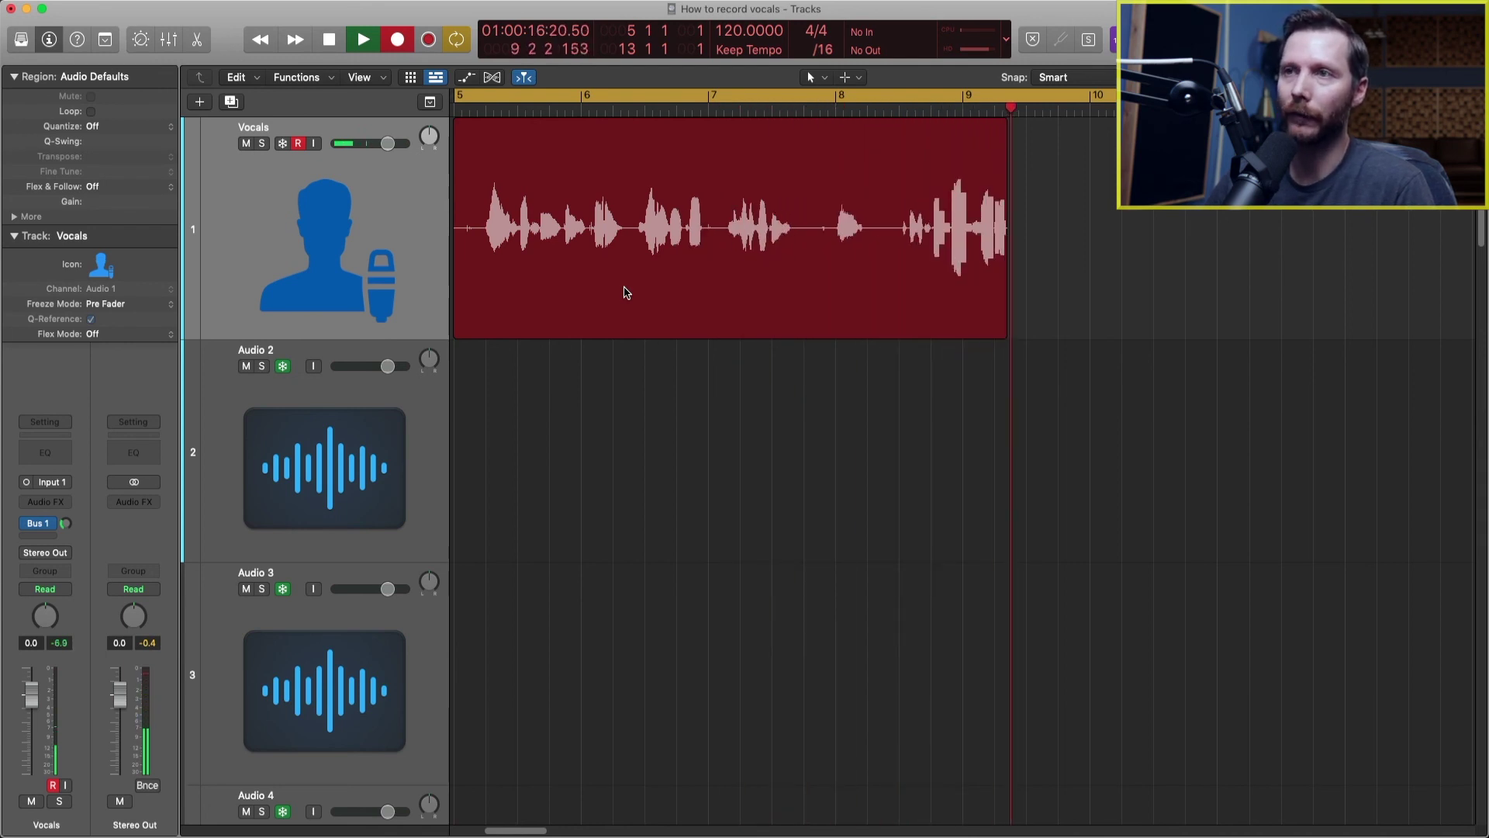
pyautogui.press('space')
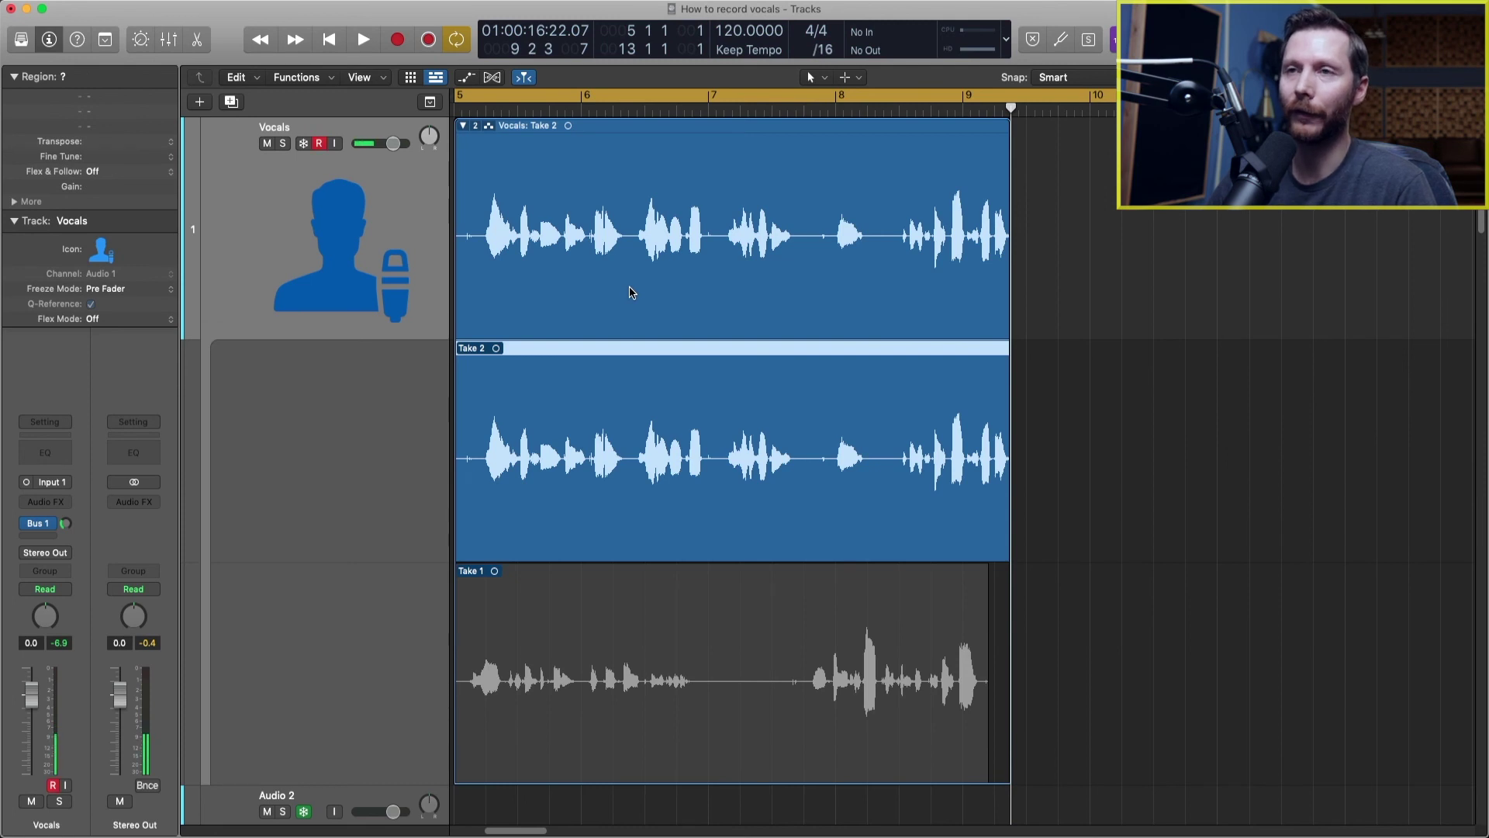
pyautogui.hscroll(-2, 627, 293)
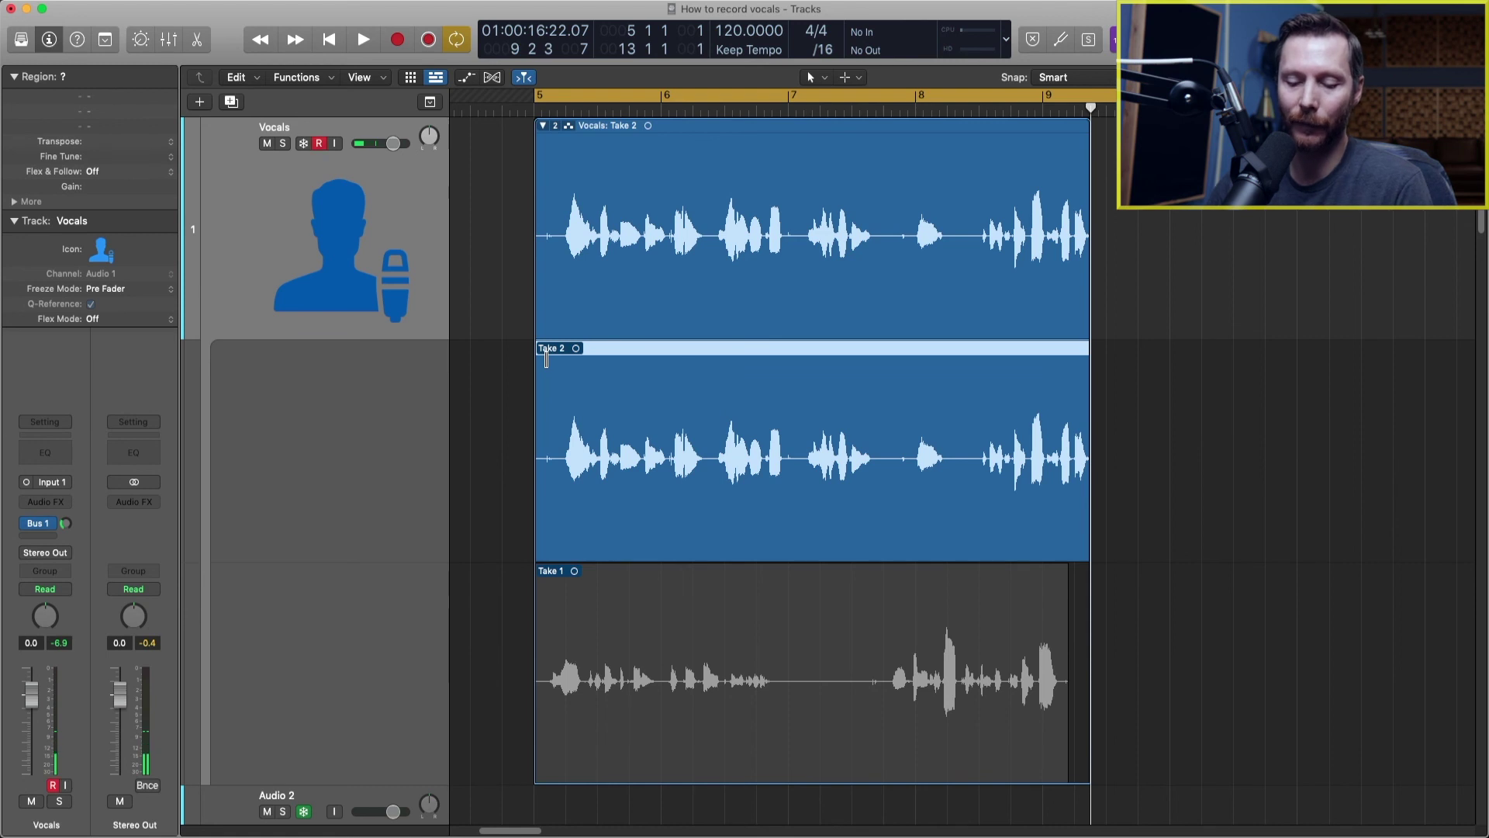
pyautogui.press('r')
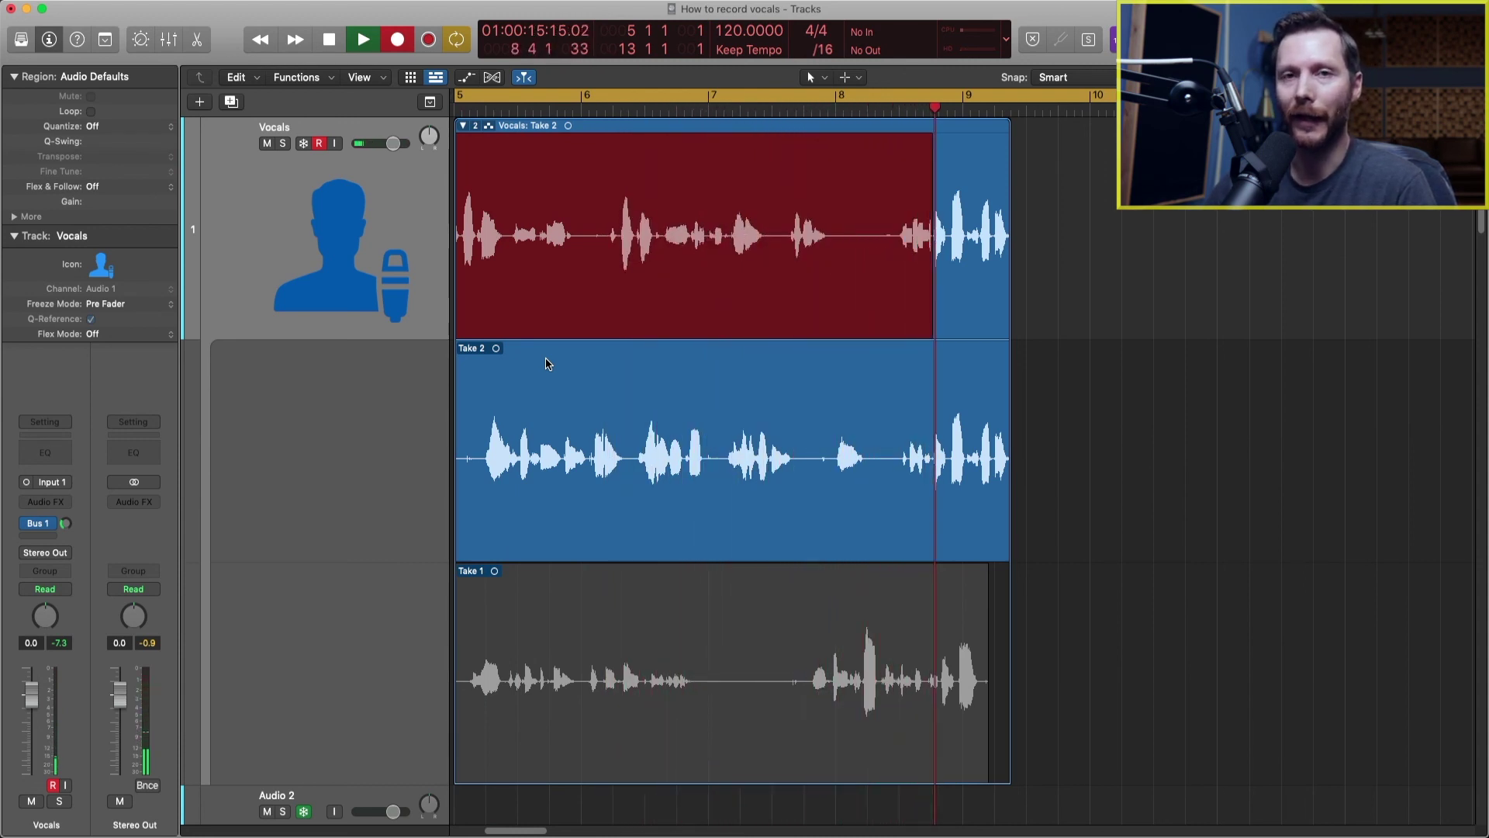
pyautogui.press('space')
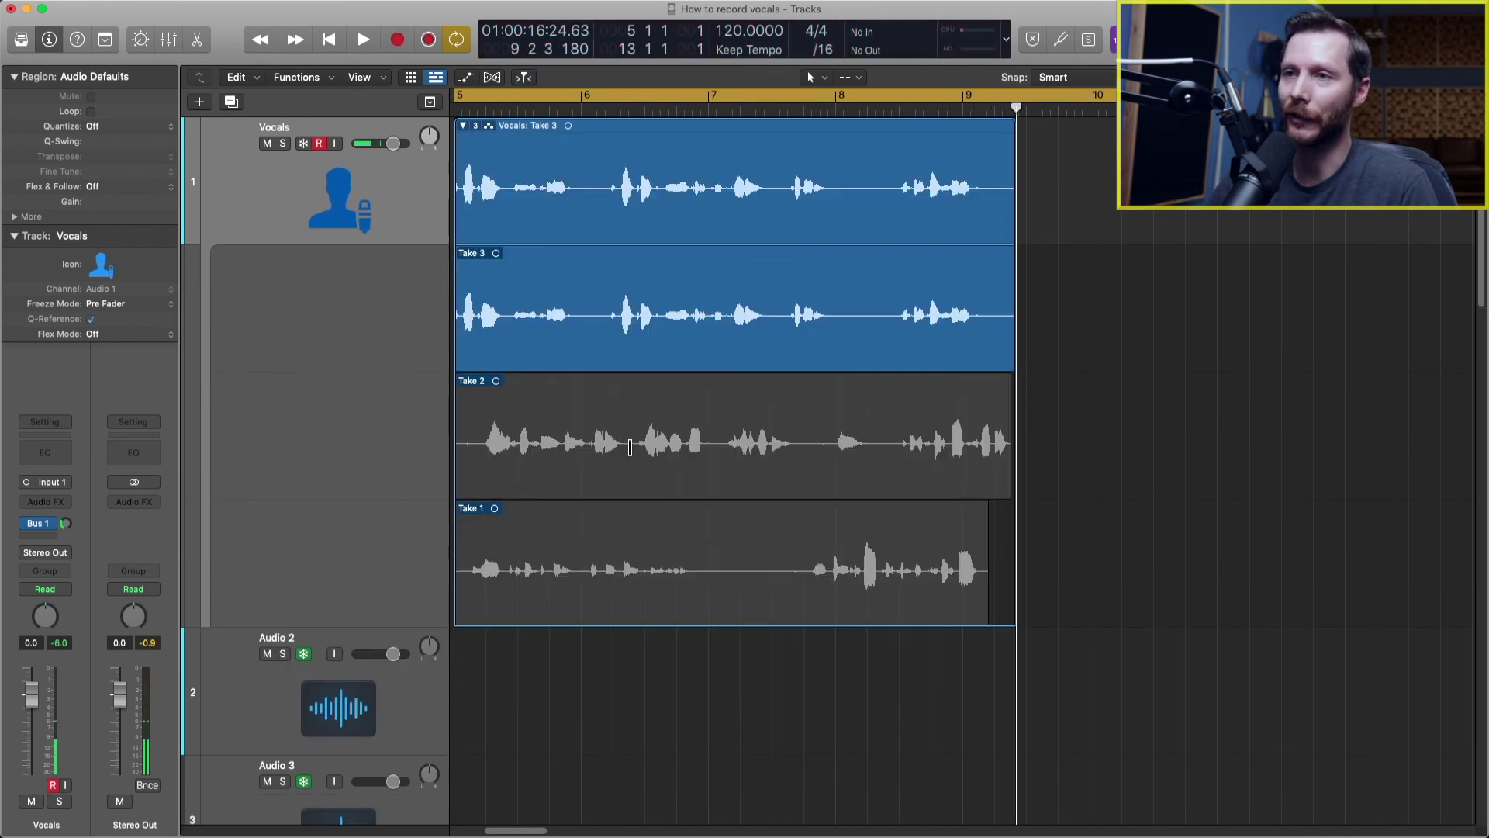
# Comp the vocal using Take 2 from about bar 6.3 to just past bar 7, Take 1 from just before bar 8, and Take 3 elsewhere
pyautogui.moveTo(630, 447); pyautogui.dragTo(719, 446)
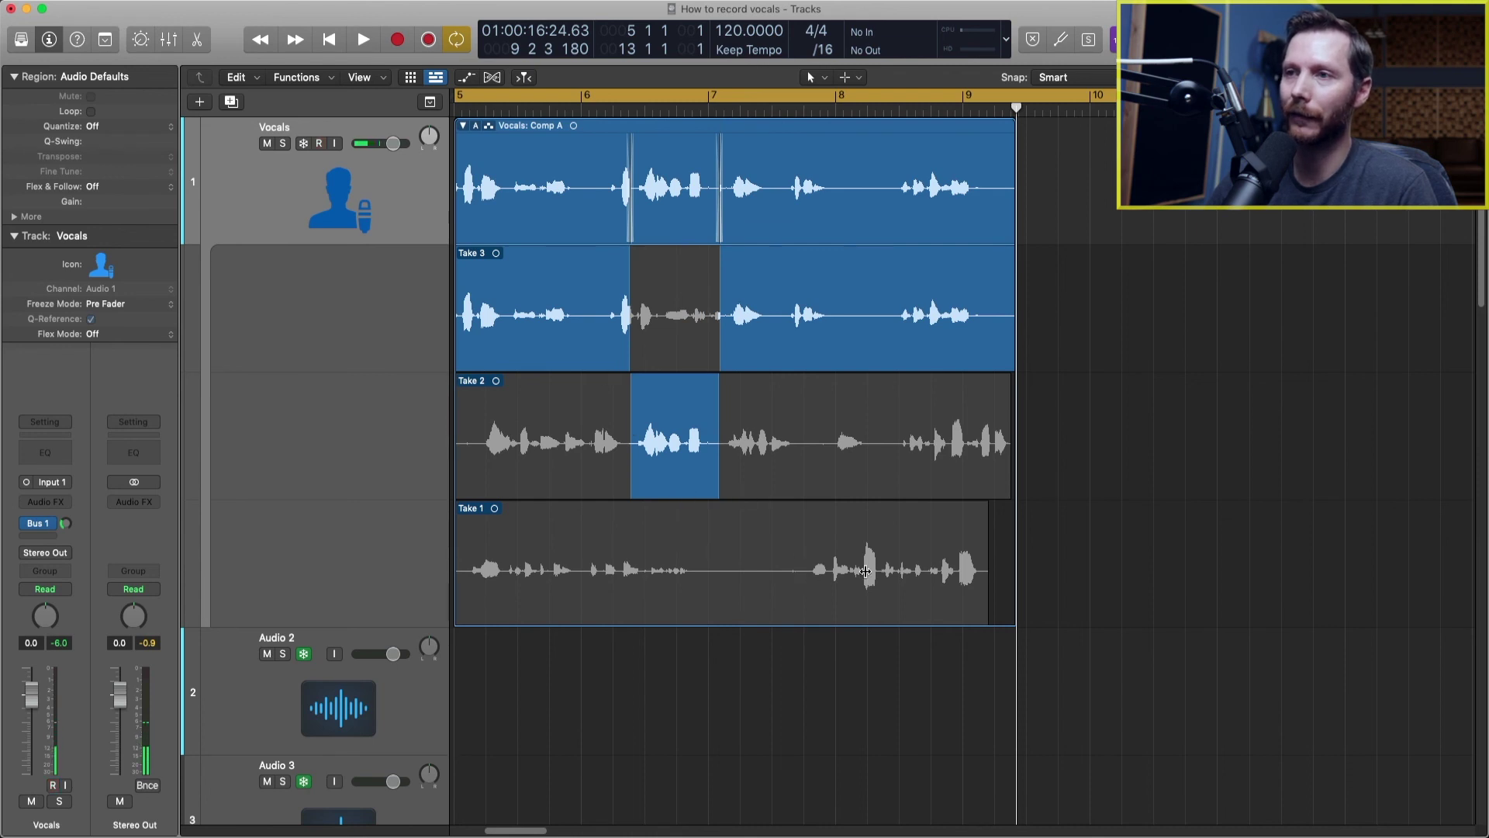
pyautogui.moveTo(805, 573); pyautogui.dragTo(1039, 587)
pyautogui.moveTo(805, 366); pyautogui.dragTo(827, 366)
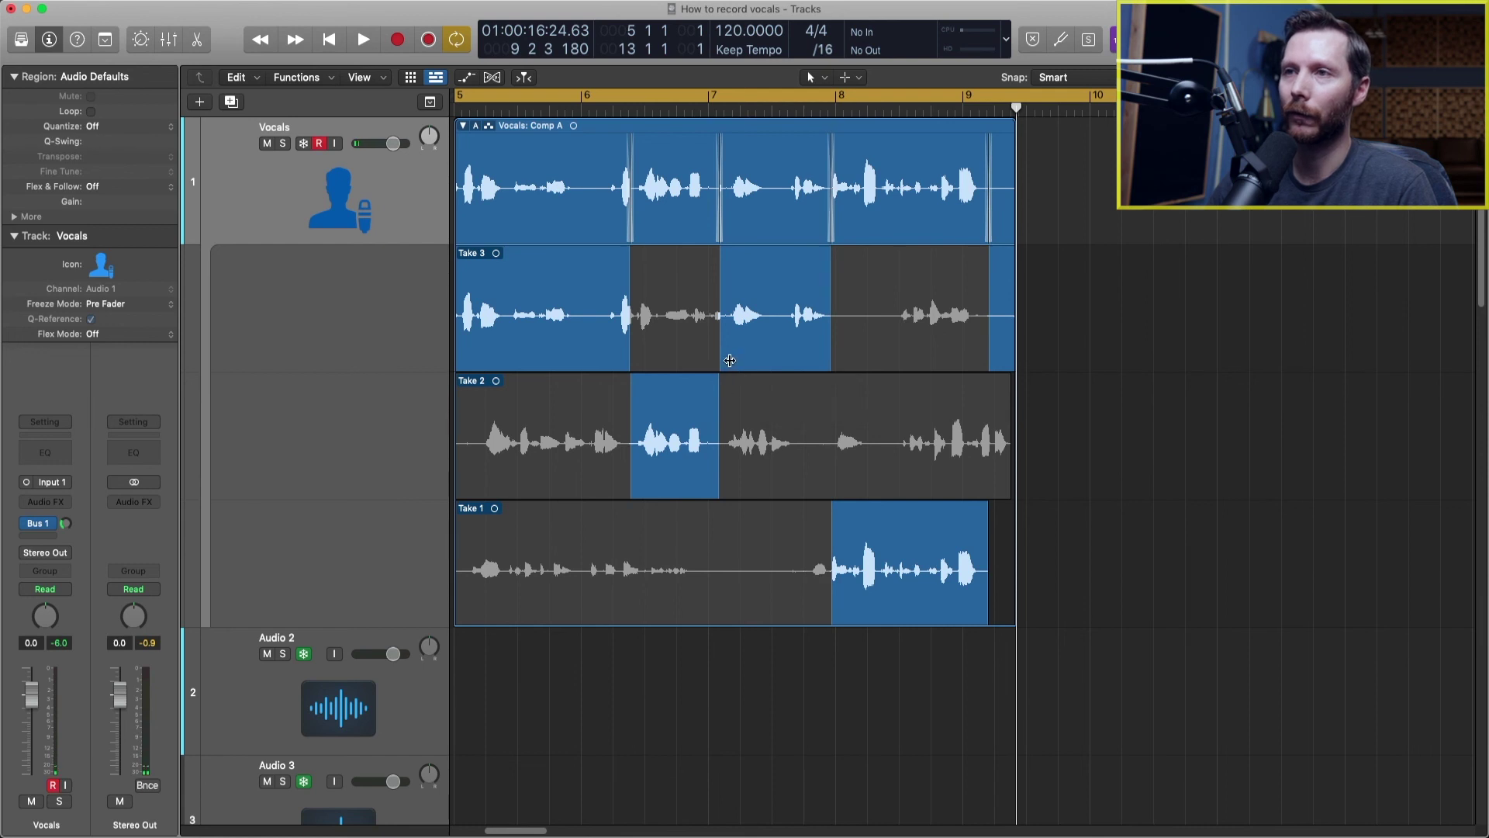
pyautogui.moveTo(722, 361); pyautogui.dragTo(726, 360)
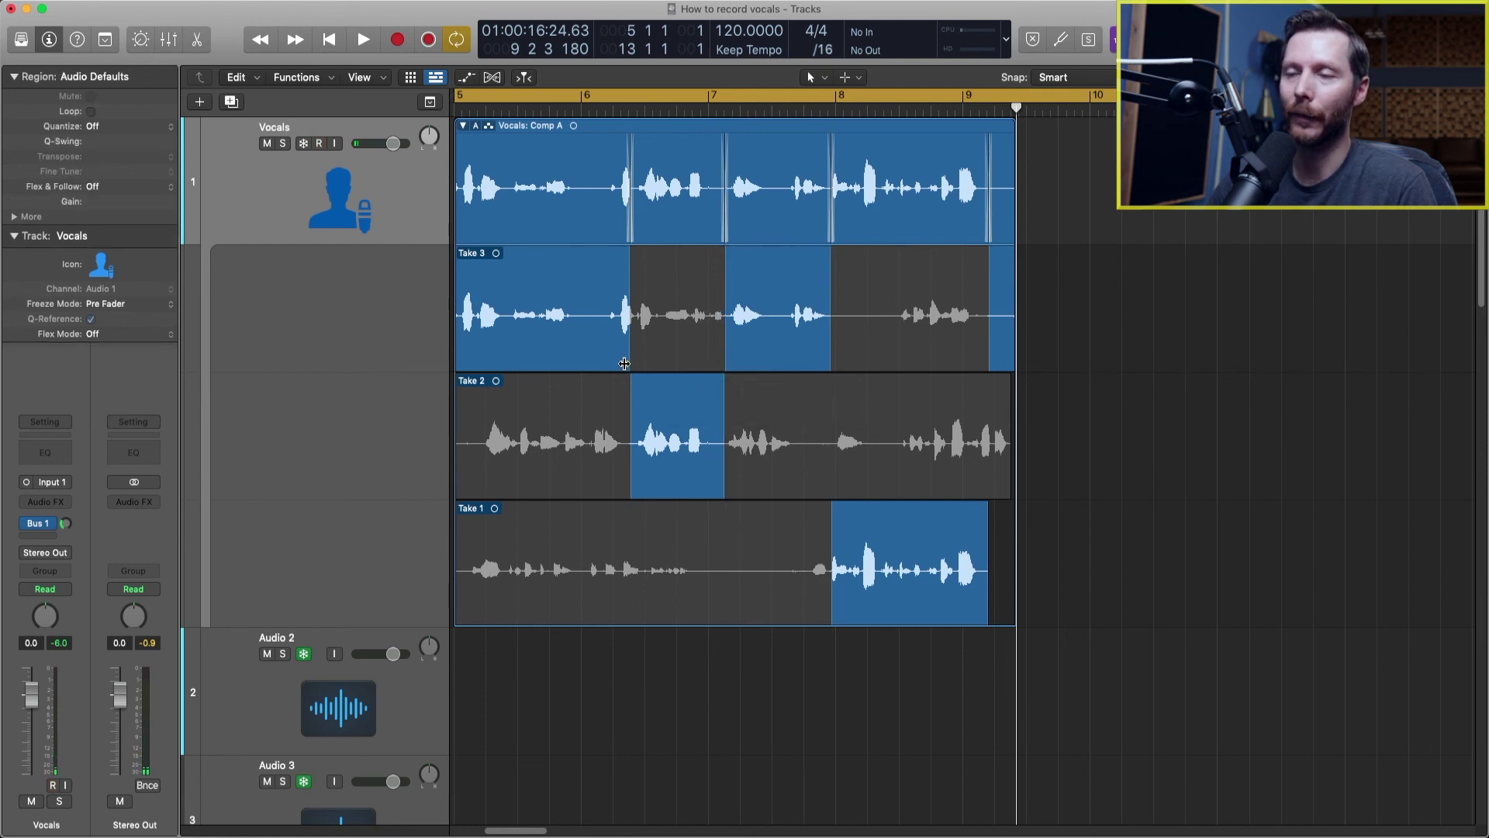
pyautogui.moveTo(629, 361); pyautogui.dragTo(618, 361)
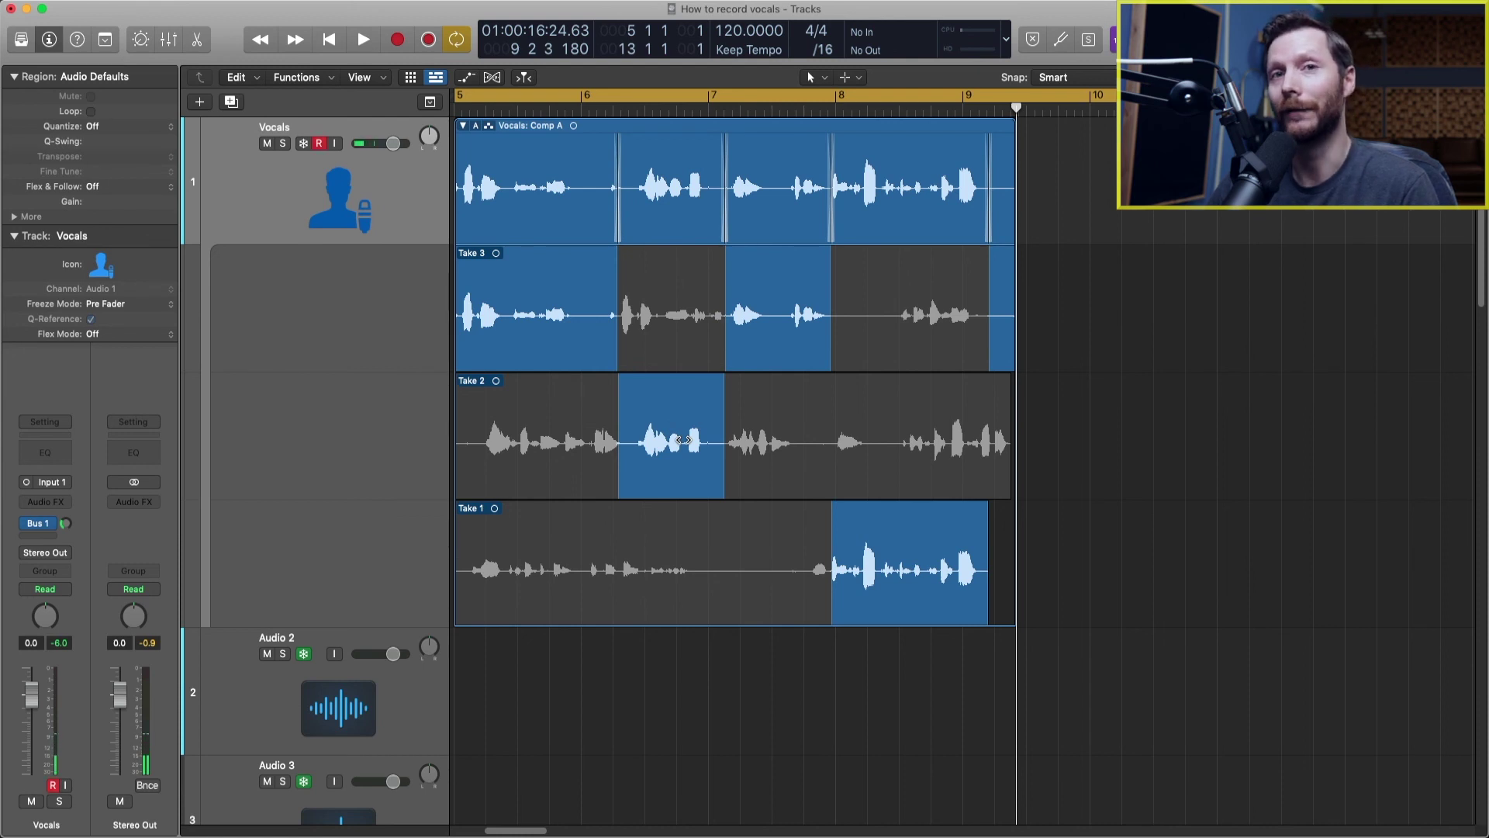